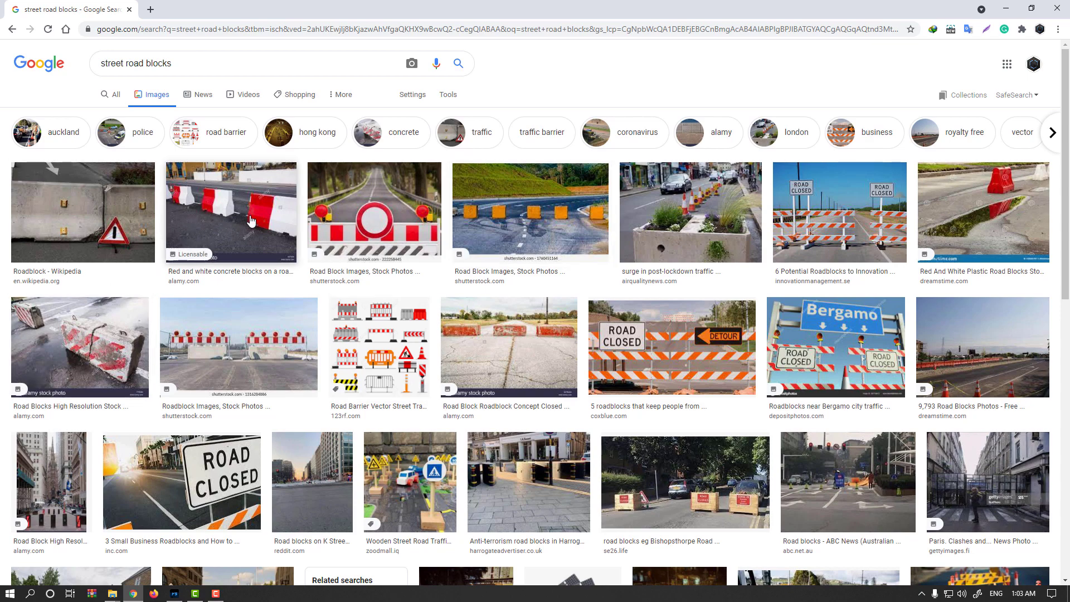
# Open the pixelsquid.com home page in a new browser tab
pyautogui.scroll(-5, 253, 223)
pyautogui.scroll(3, 259, 171)
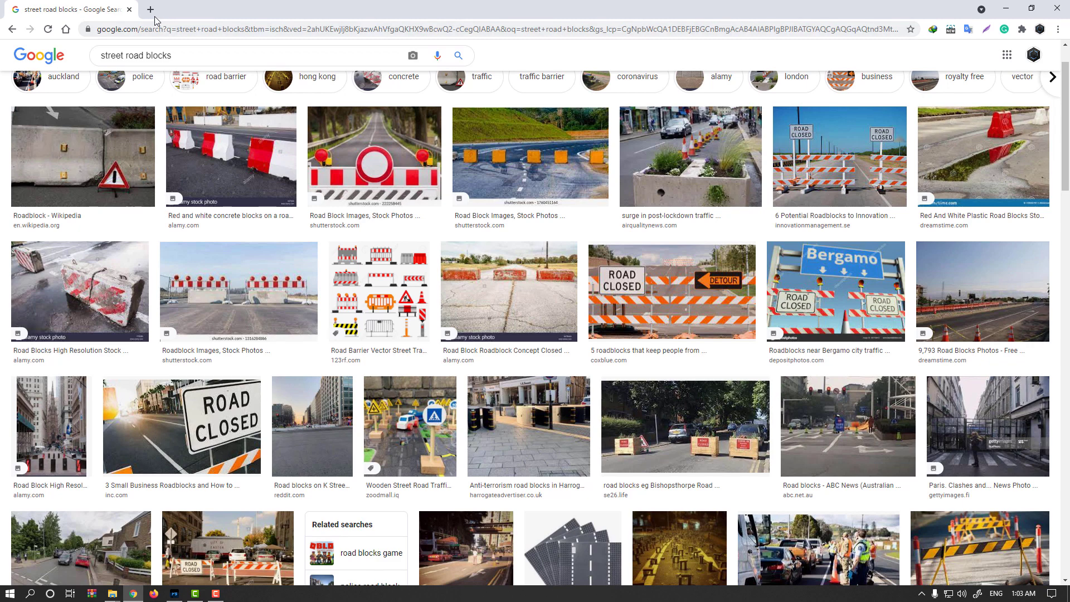
pyautogui.click(150, 9)
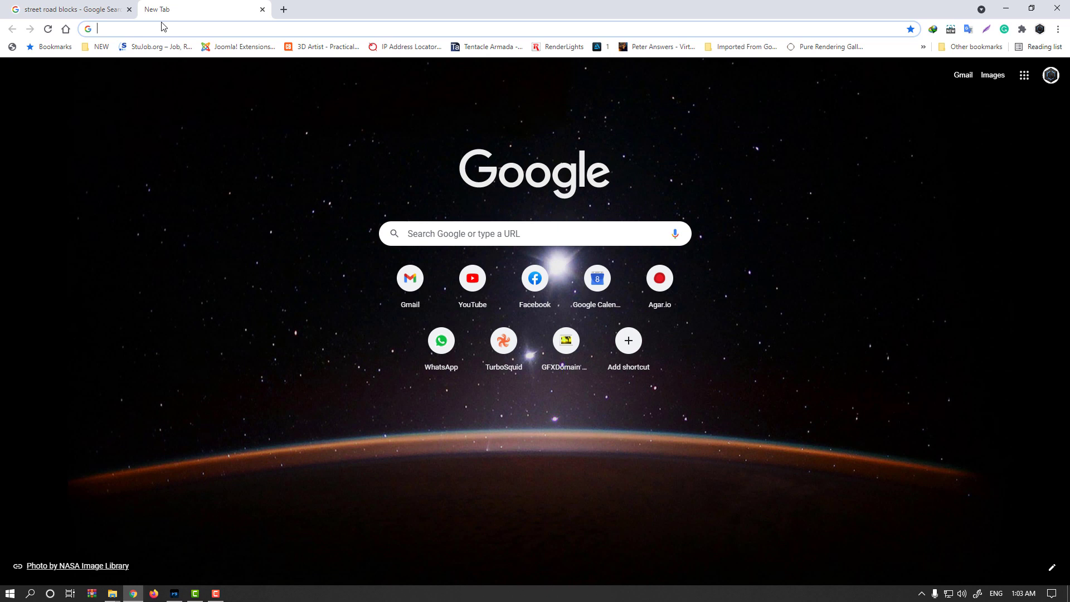
pyautogui.write('pixelsquid.com/png/renault-2417581061996287068?image=G03')
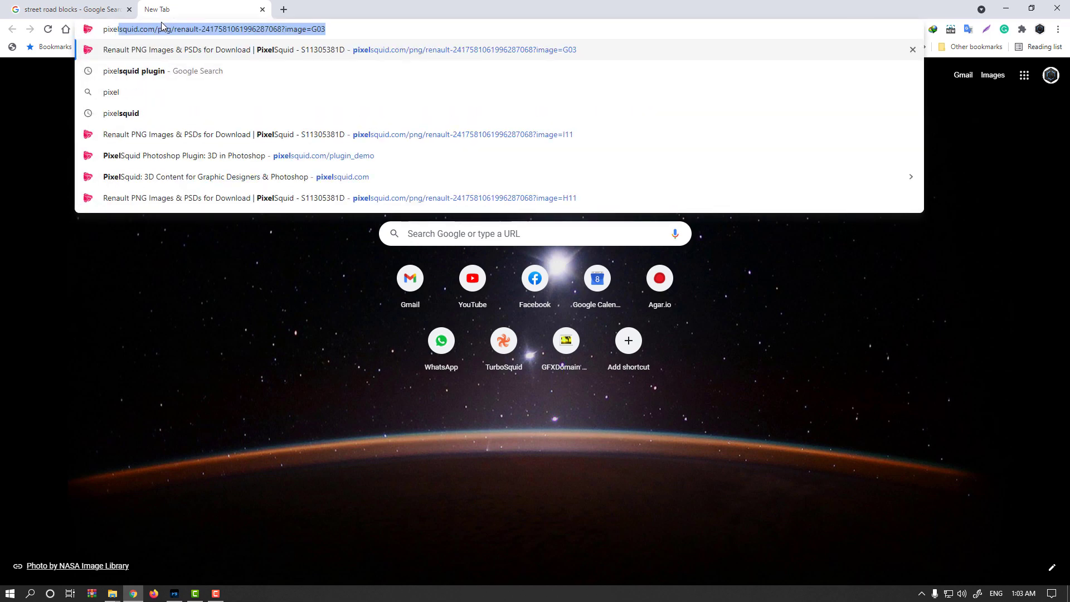
pyautogui.press('End')
pyautogui.press('BackSpace')
pyautogui.press('BackSpace')
pyautogui.press('BackSpace')
pyautogui.press('BackSpace')
pyautogui.press('BackSpace')
pyautogui.press('BackSpace')
pyautogui.press('BackSpace')
pyautogui.press('BackSpace')
pyautogui.press('BackSpace')
pyautogui.press('BackSpace')
pyautogui.press('BackSpace')
pyautogui.press('BackSpace')
pyautogui.press('BackSpace')
pyautogui.press('BackSpace')
pyautogui.press('BackSpace')
pyautogui.press('BackSpace')
pyautogui.press('BackSpace')
pyautogui.press('BackSpace')
pyautogui.press('BackSpace')
pyautogui.press('BackSpace')
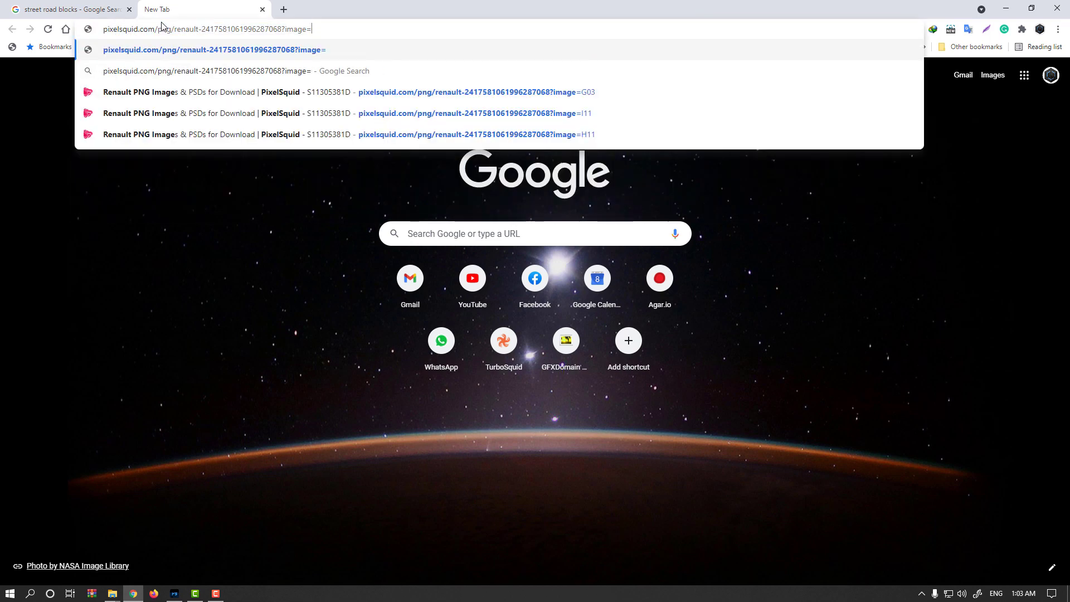
pyautogui.press('Return')
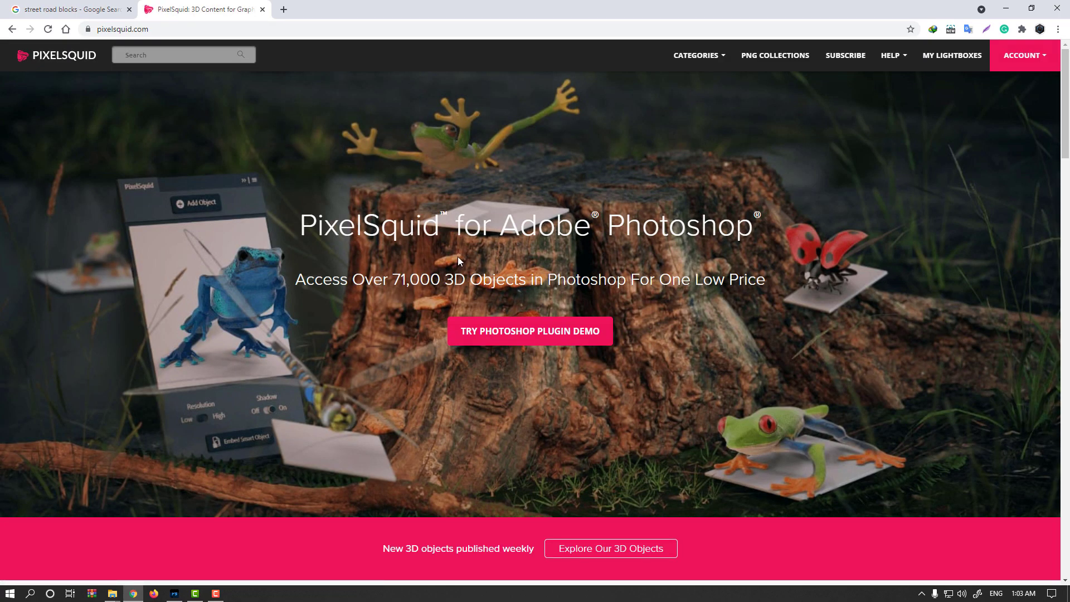
# Search the PixelSquid library for "car" and open the Red Car object page
pyautogui.scroll(-9, 458, 259)
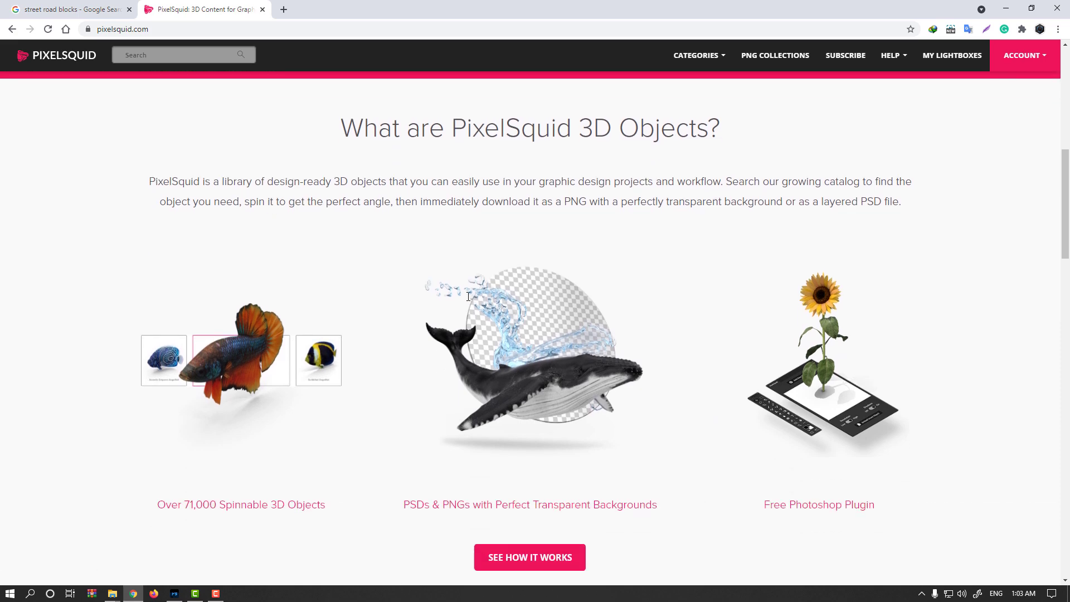
pyautogui.scroll(-5, 471, 299)
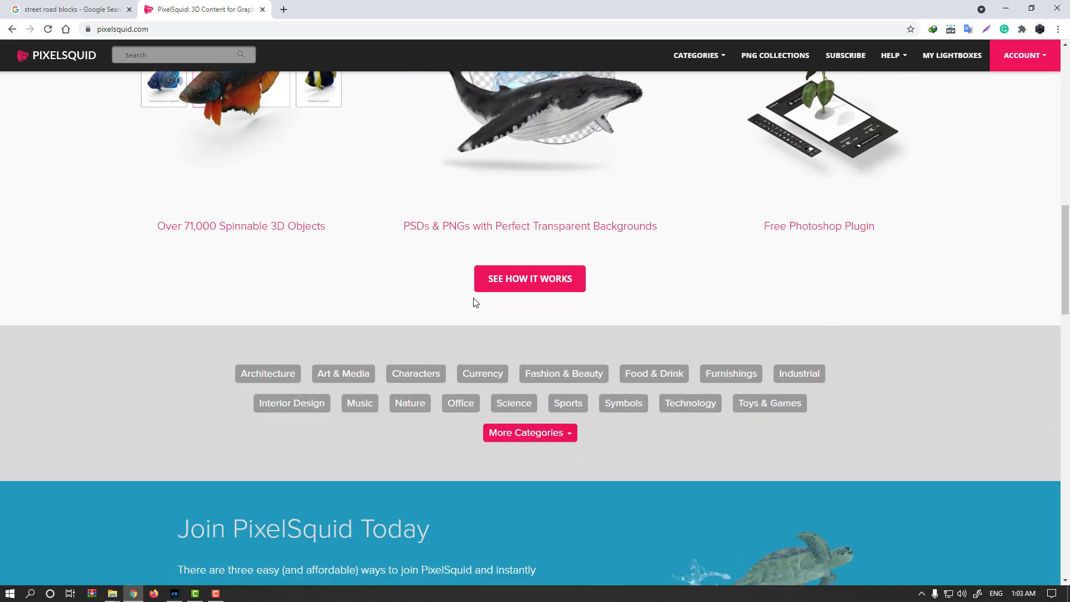
pyautogui.scroll(-3, 476, 302)
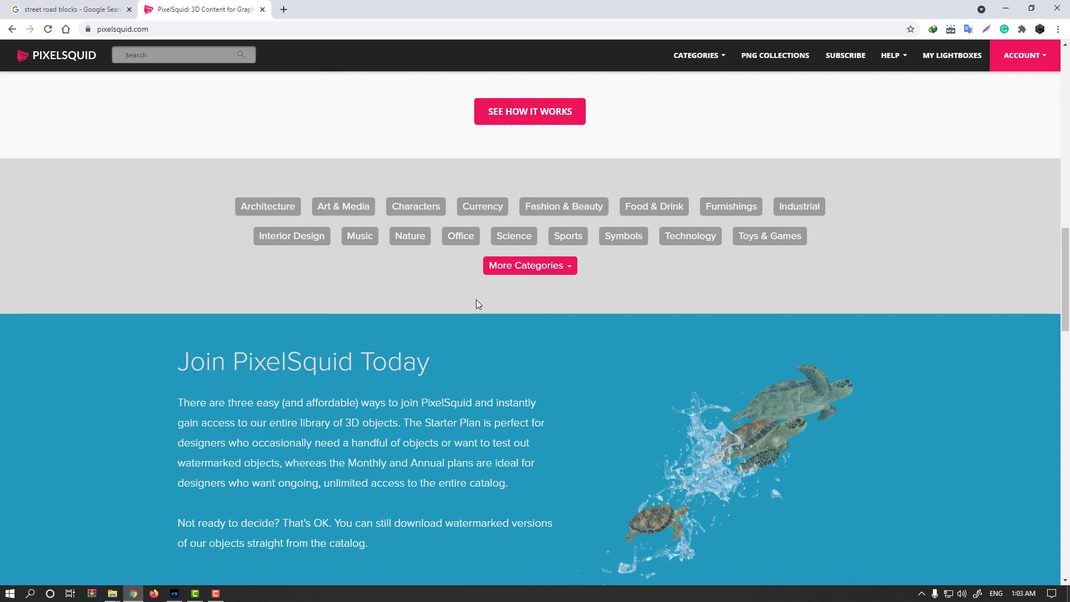
pyautogui.click(160, 58)
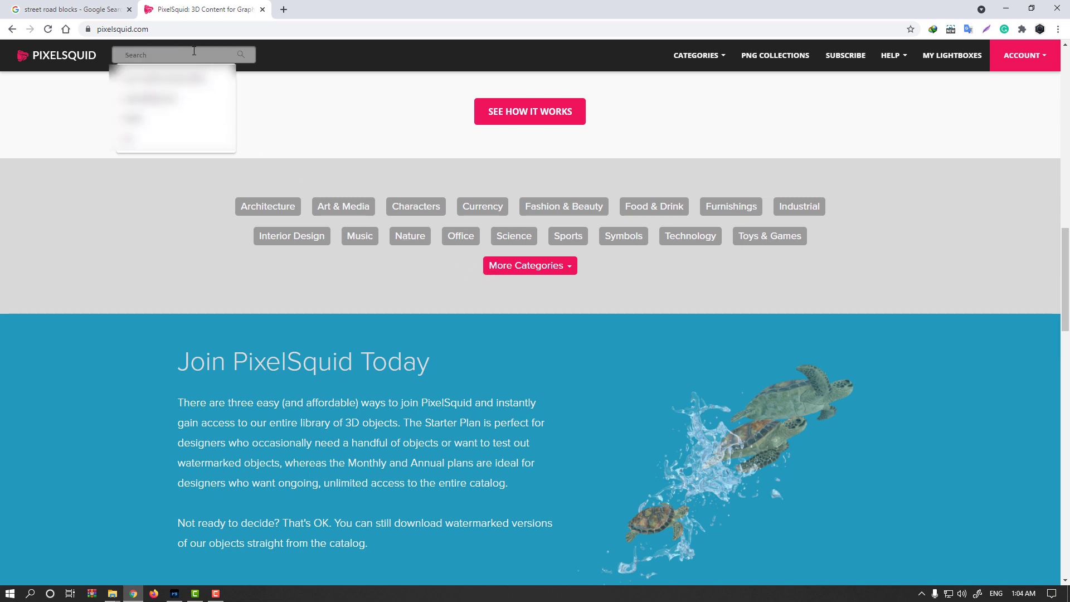
pyautogui.write('car')
pyautogui.press('Return')
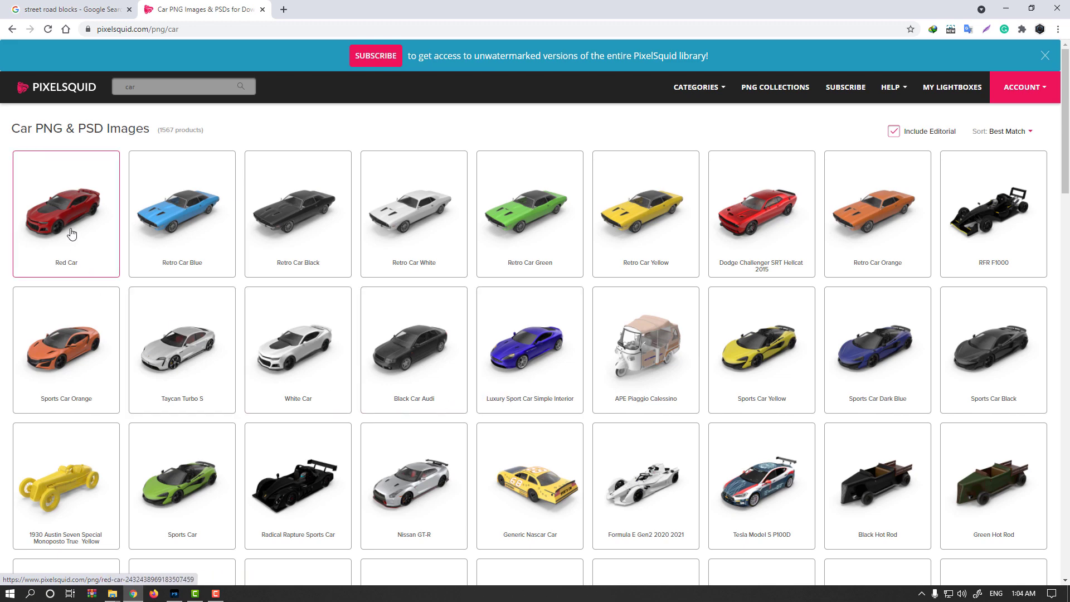
pyautogui.click(209, 272)
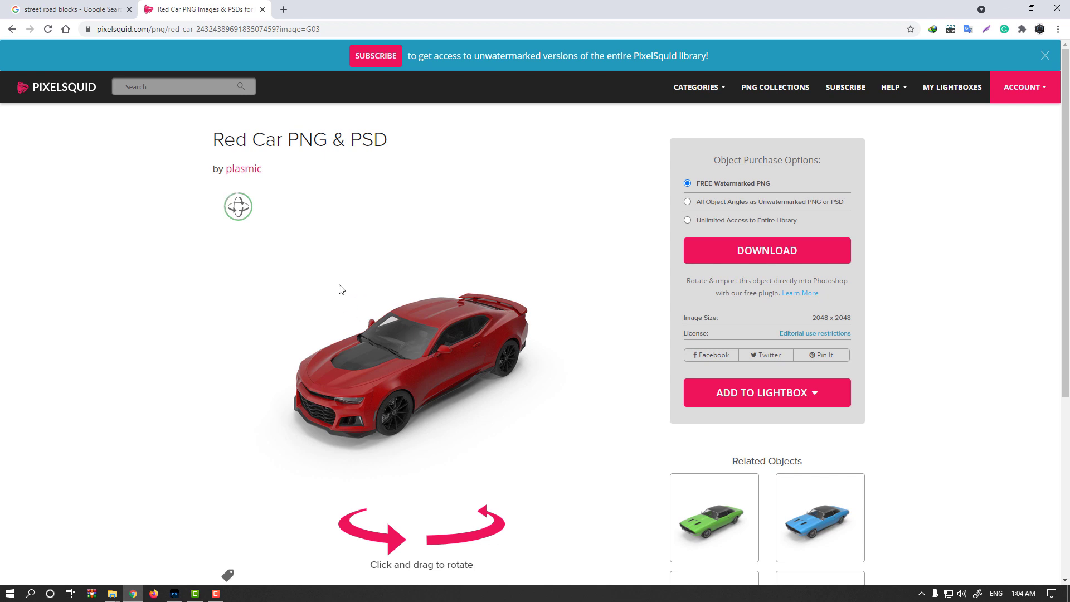
# Rotate the Red Car to a rear three-quarter view and download it as a free watermarked PNG
pyautogui.moveTo(436, 374); pyautogui.dragTo(401, 365)
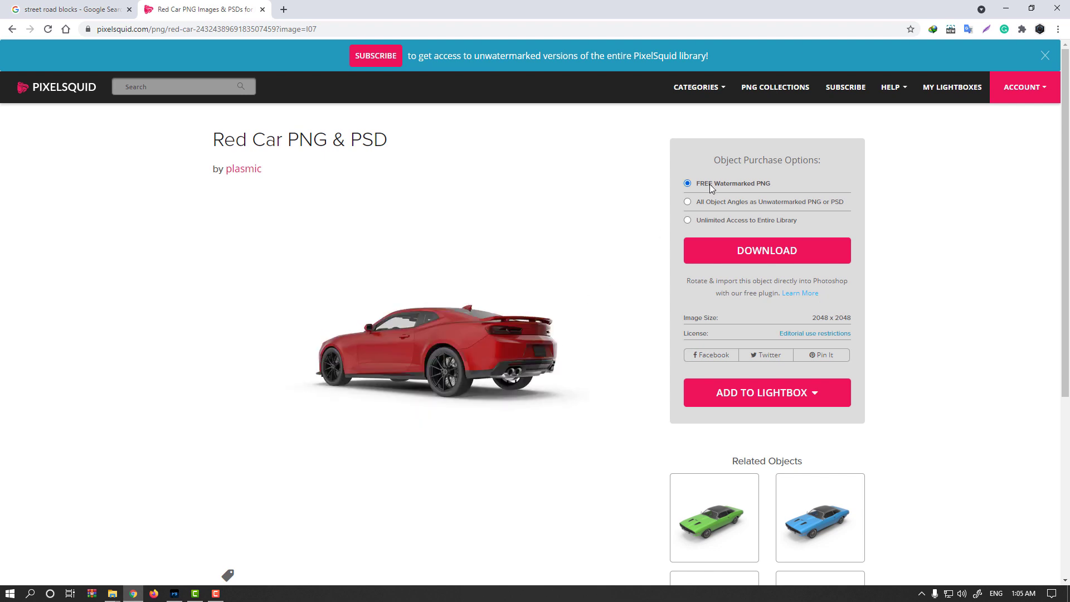
pyautogui.click(723, 254)
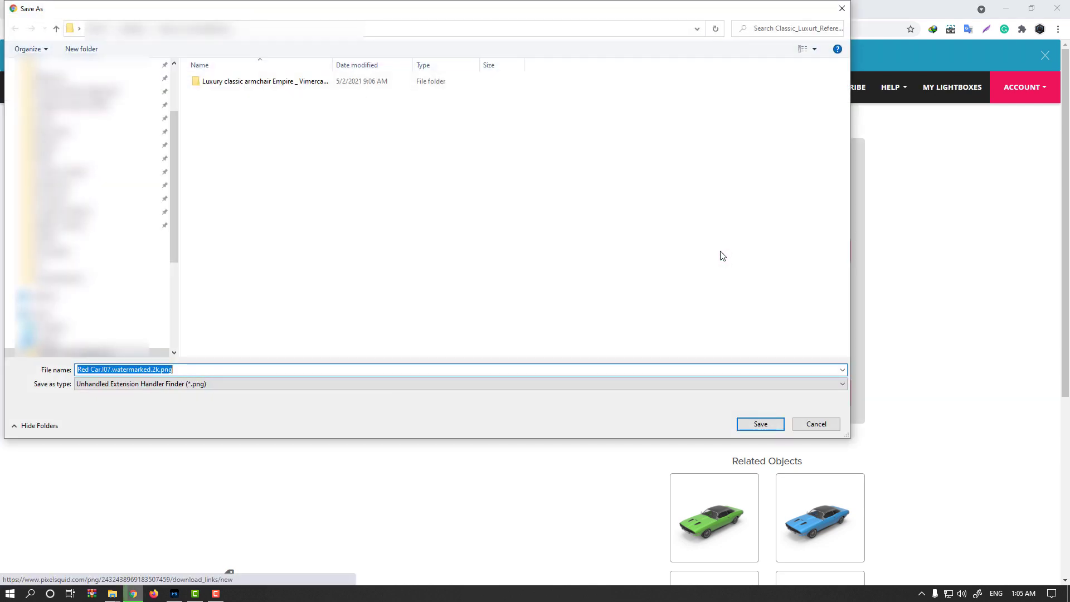
pyautogui.click(743, 425)
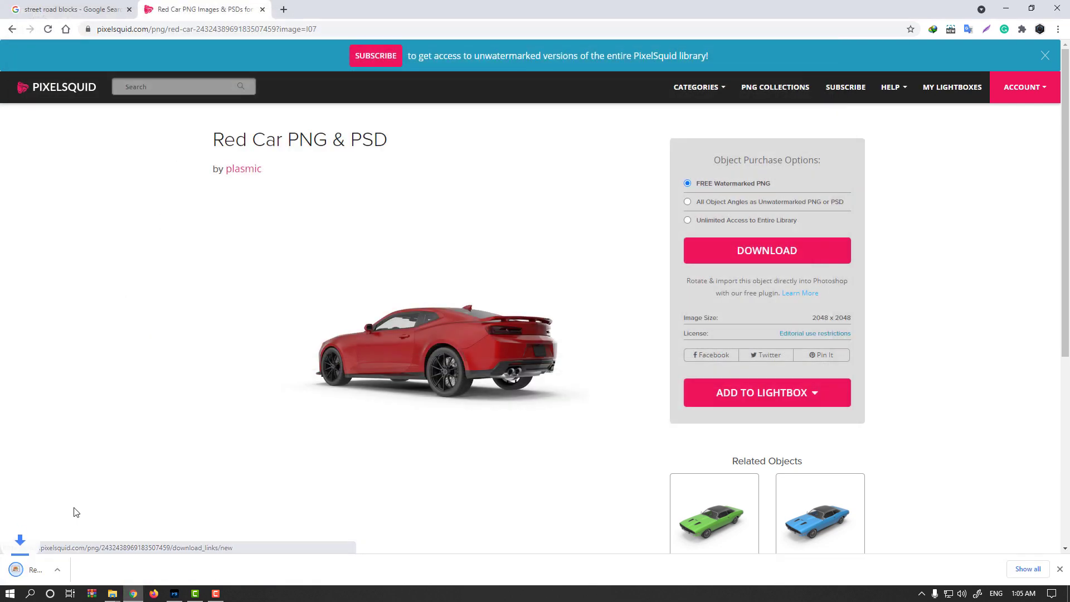
# Place the downloaded Red Car PNG in Chapter4_Scene.psd in Photoshop, enlarge it to about 208%, and position it on the road
pyautogui.moveTo(17, 569); pyautogui.dragTo(338, 420)
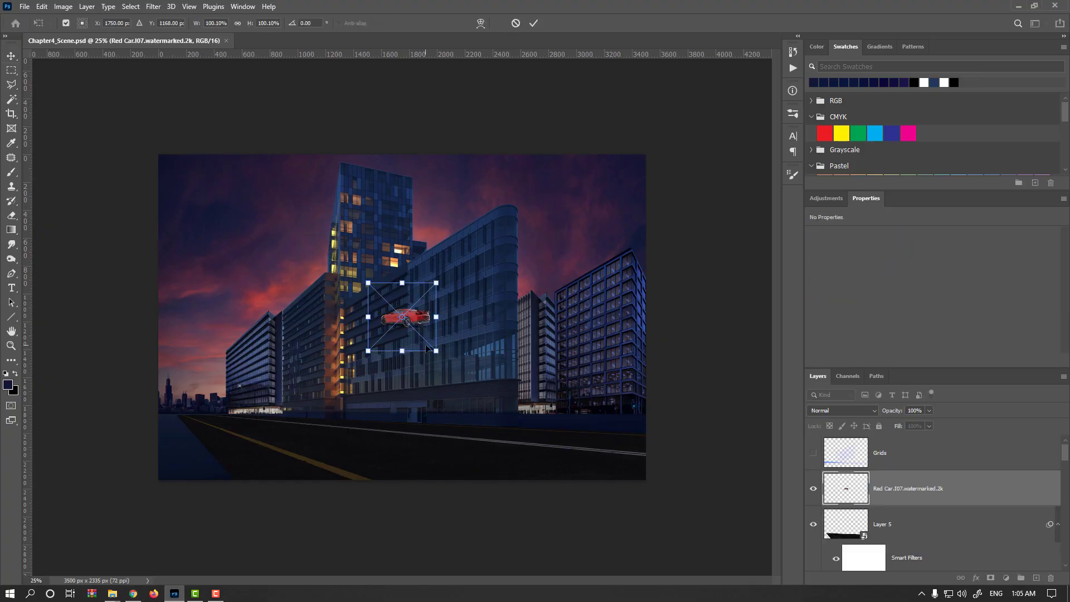
pyautogui.moveTo(435, 350); pyautogui.dragTo(379, 463)
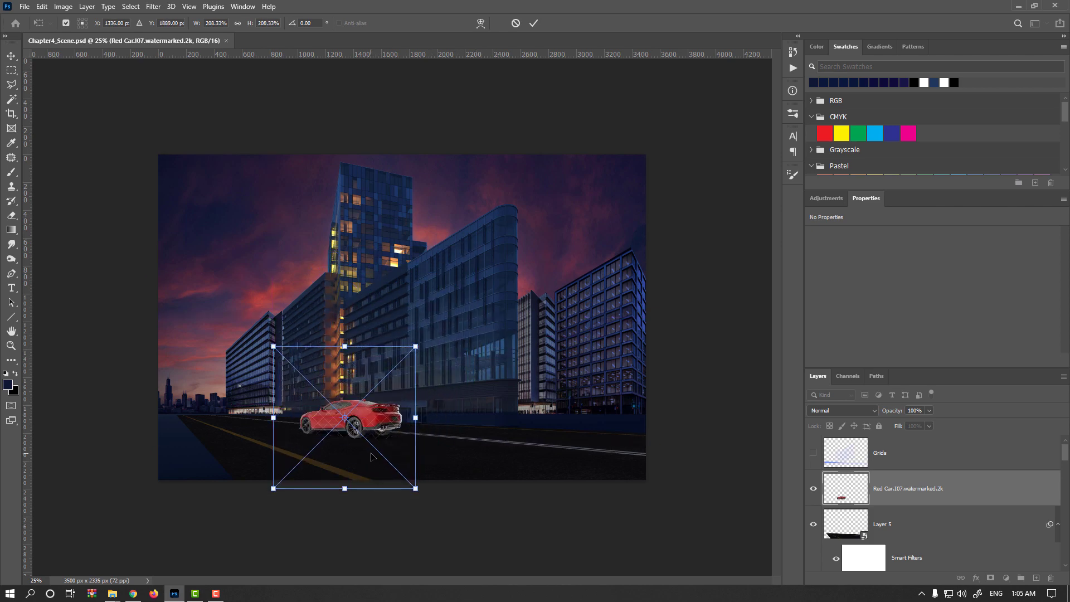
pyautogui.hotkey('ctrl', '+')
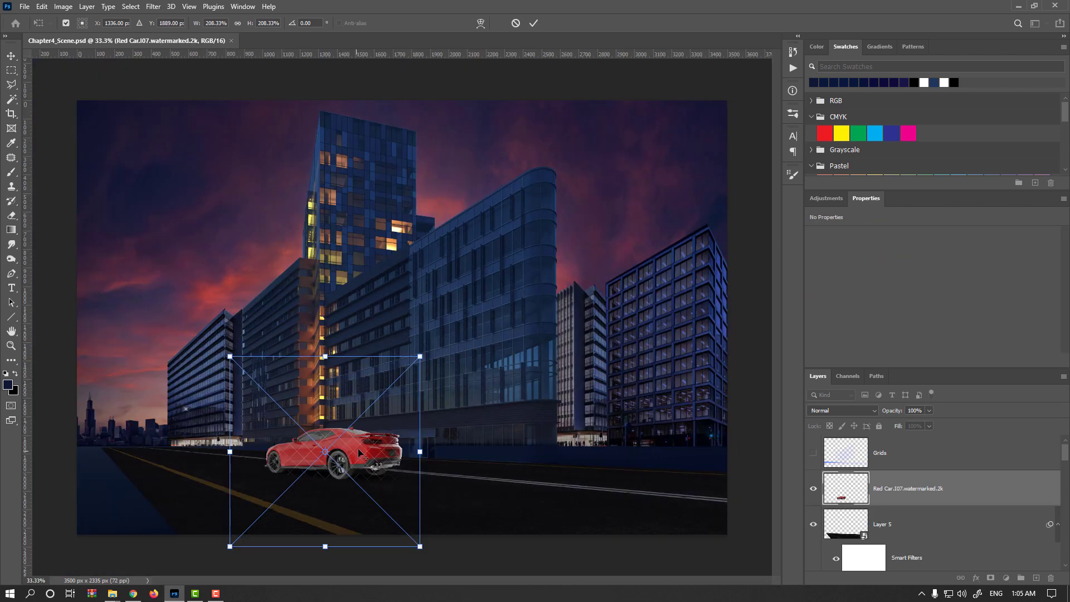
pyautogui.moveTo(425, 355); pyautogui.dragTo(396, 379)
pyautogui.press('Return')
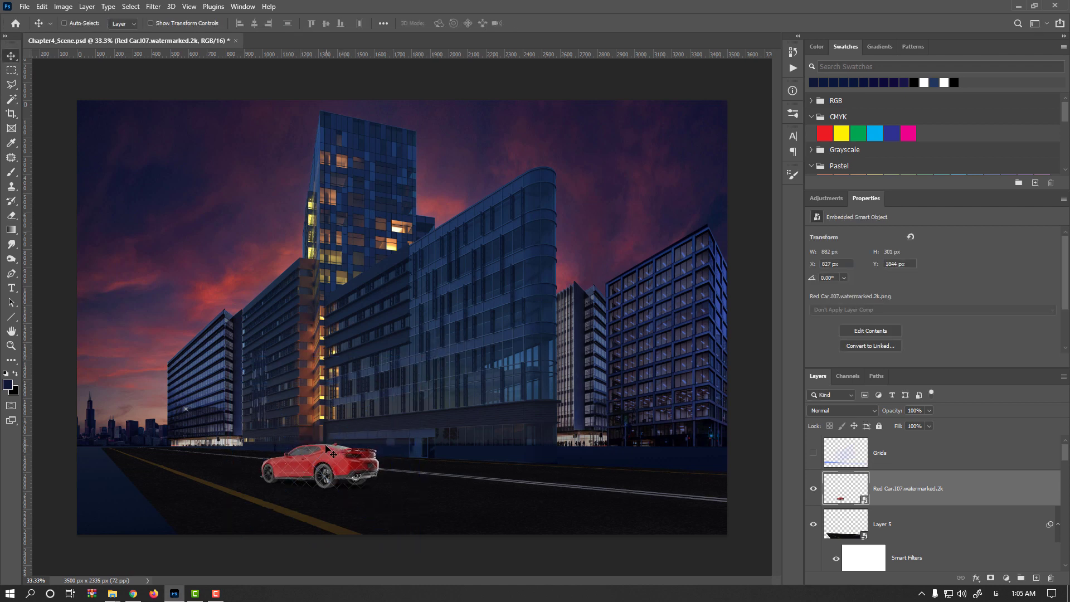
# Delete the placed red car layer and rotate the car on the PixelSquid page in Chrome to a more rear-facing view
pyautogui.press('Delete')
pyautogui.click(133, 593)
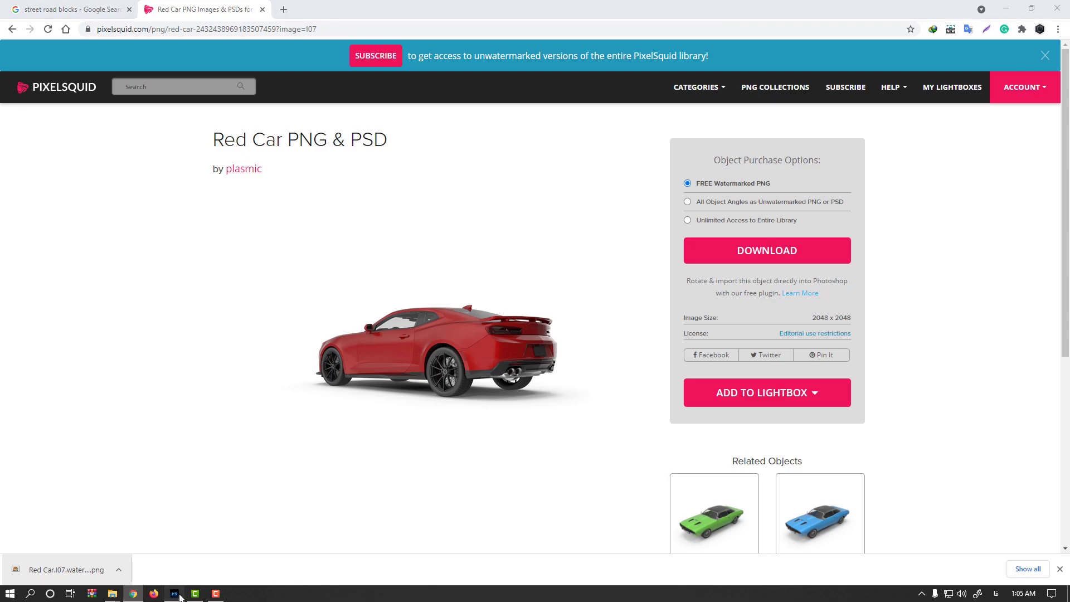
pyautogui.click(178, 595)
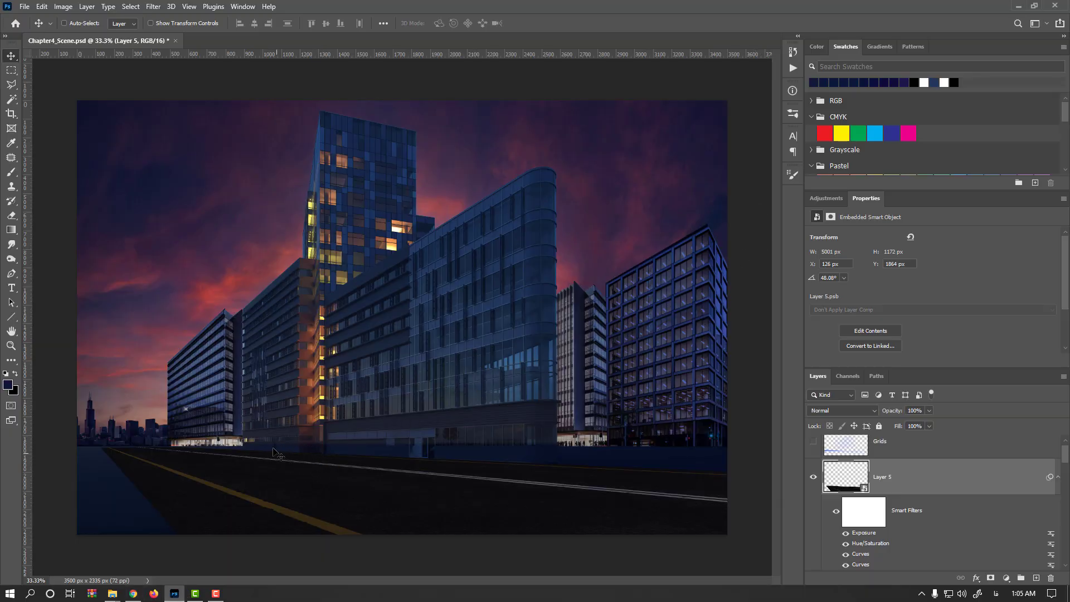
pyautogui.click(134, 593)
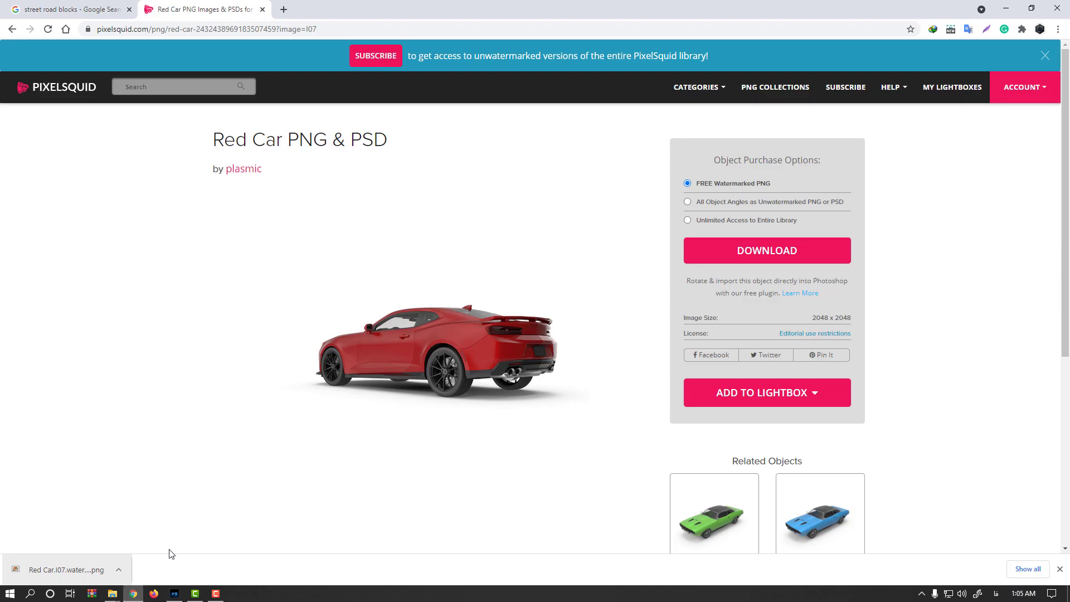
pyautogui.moveTo(452, 359); pyautogui.dragTo(448, 357)
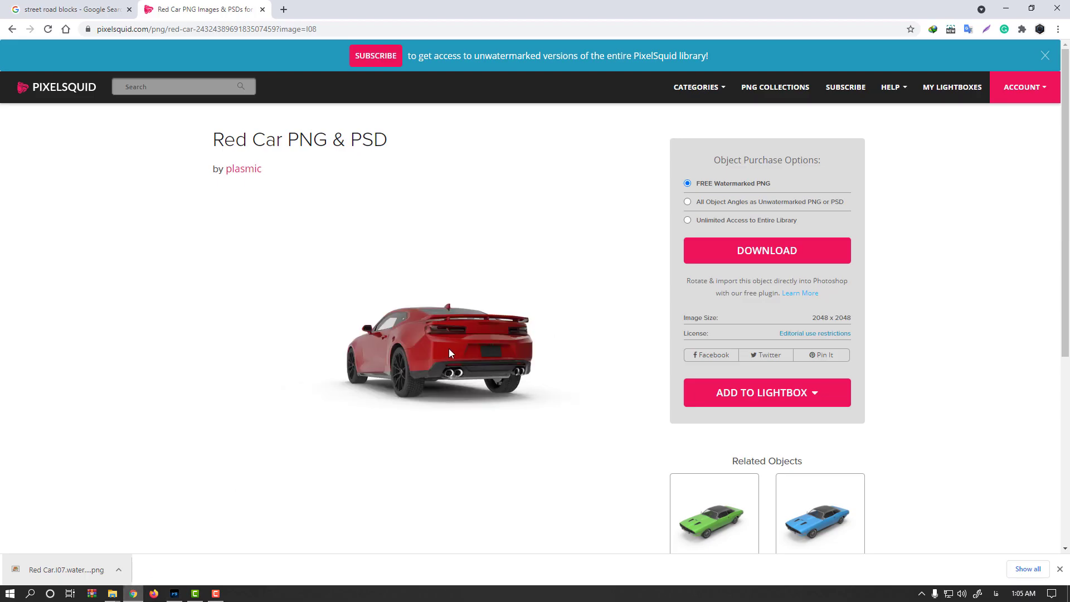
# Place Red Car.I08.watermarked.2k.png in the Photoshop scene, enlarge it, and position it on the road in front of the buildings
pyautogui.moveTo(68, 569); pyautogui.dragTo(334, 435)
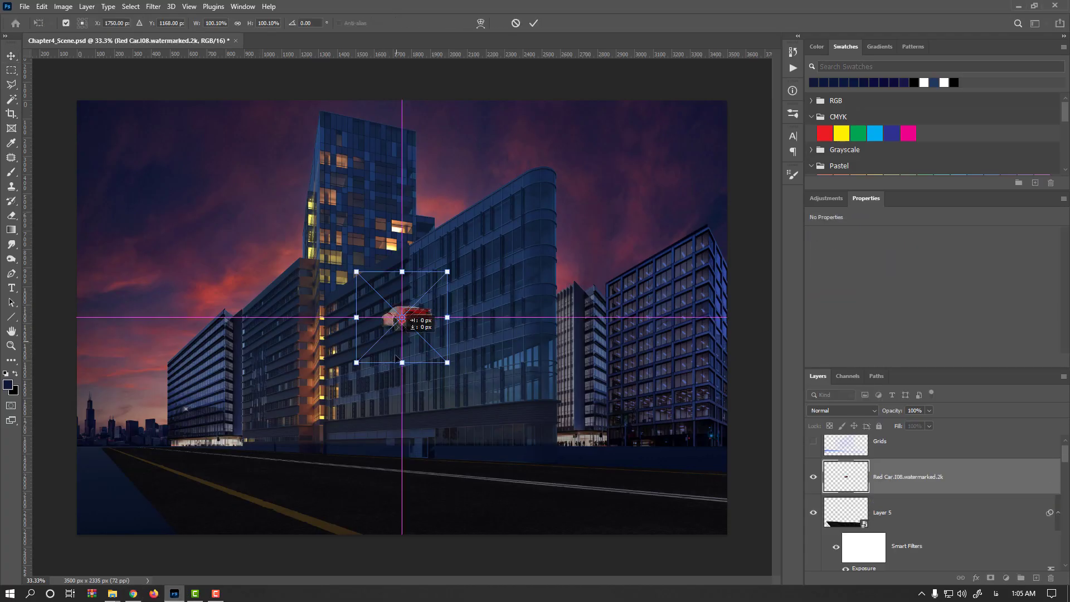
pyautogui.moveTo(396, 357); pyautogui.dragTo(389, 546)
pyautogui.moveTo(334, 509); pyautogui.dragTo(321, 502)
pyautogui.press('Return')
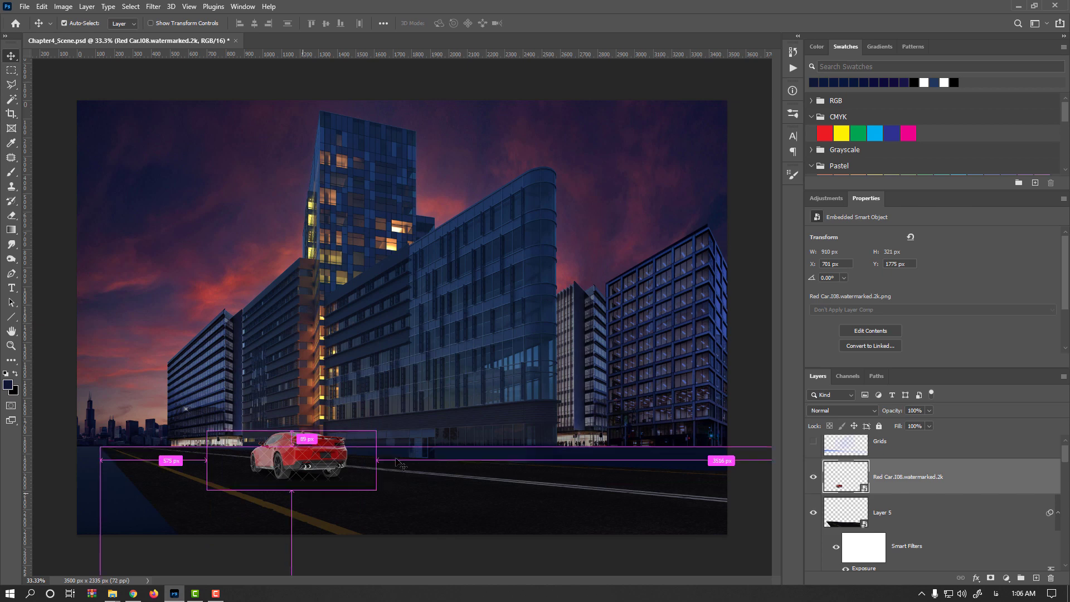
# Darken the red car with a Curves adjustment
pyautogui.hotkey('ctrl', 'm')
pyautogui.moveTo(616, 261); pyautogui.dragTo(621, 270)
pyautogui.press('Return')
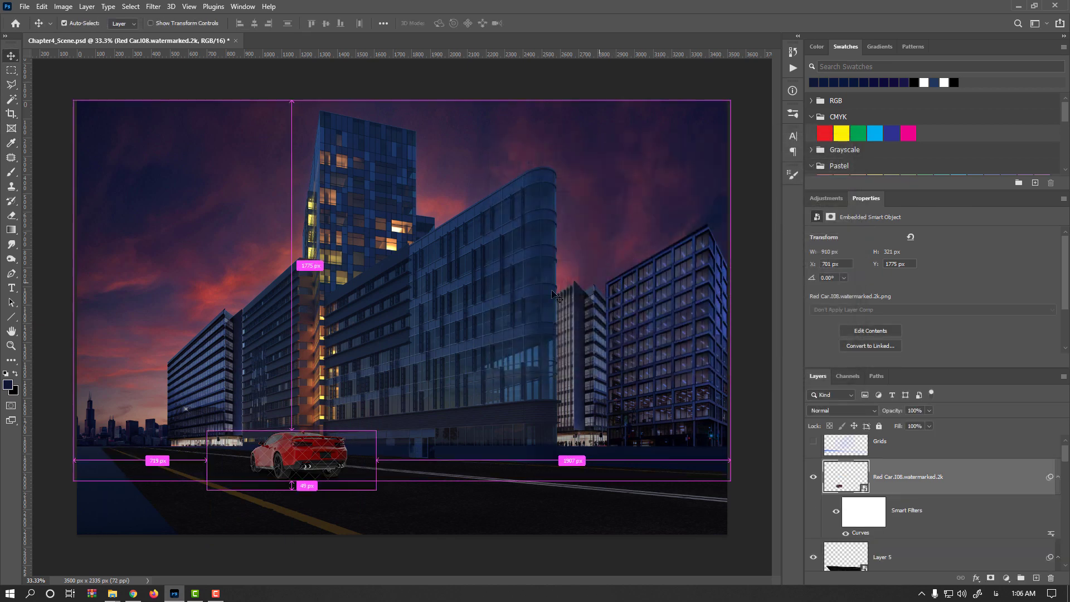
# Try a Color Balance shift on the red car with midtone blue at +24, and delete the car layer
pyautogui.hotkey('ctrl', 'b')
pyautogui.click(521, 213)
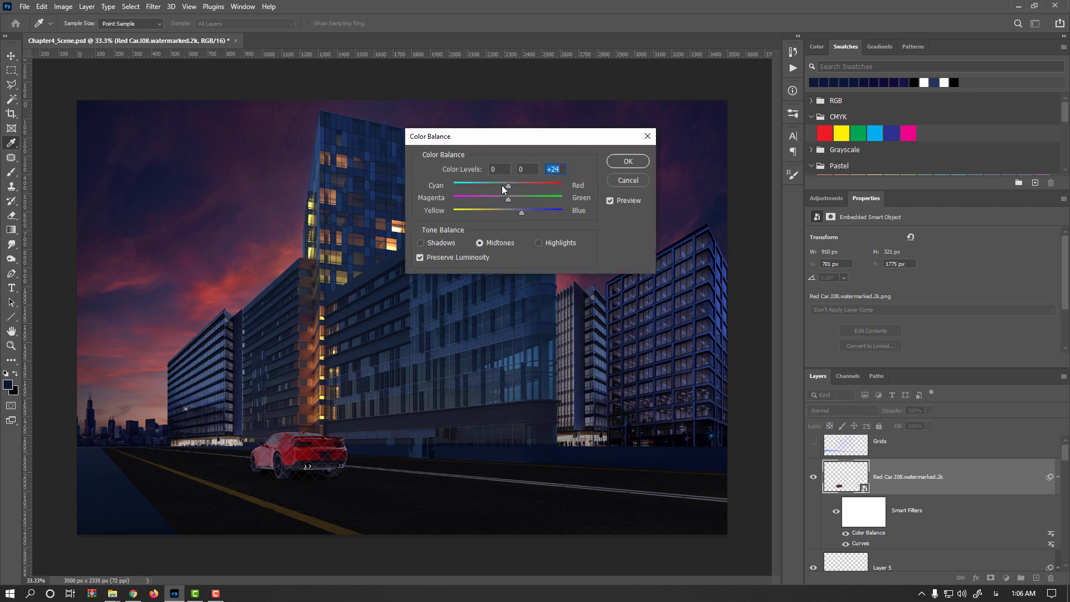
pyautogui.click(441, 242)
pyautogui.click(511, 215)
pyautogui.moveTo(508, 185); pyautogui.dragTo(502, 187)
pyautogui.click(625, 182)
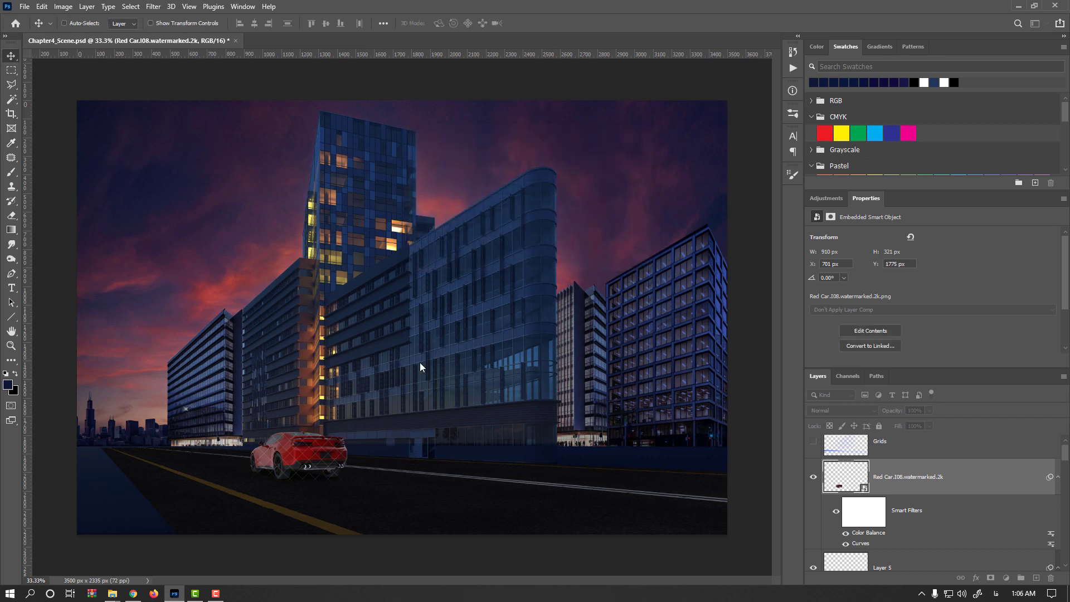
pyautogui.press('Delete')
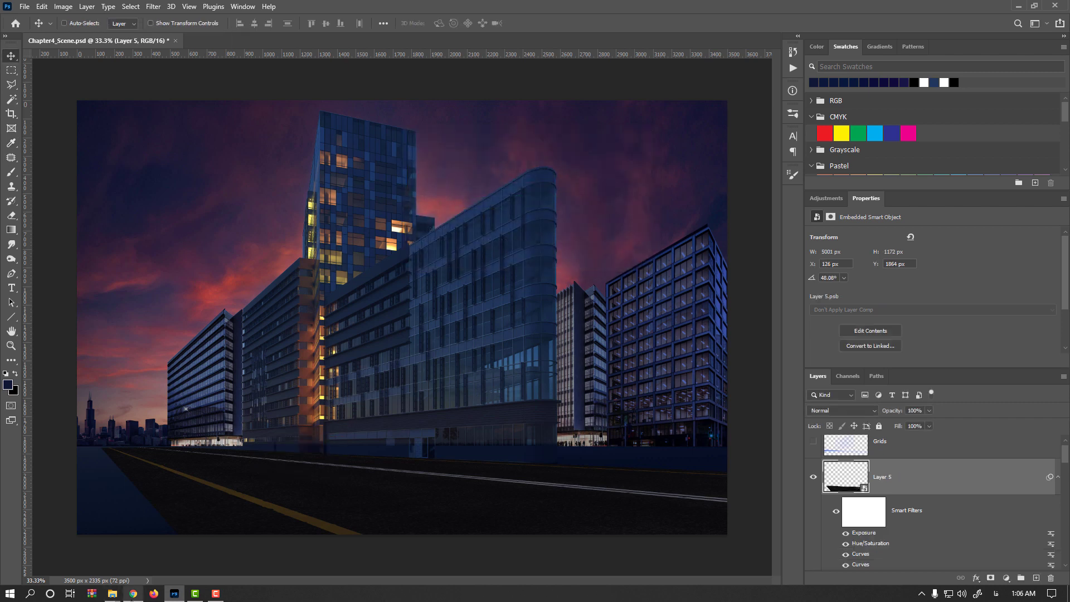
# Close the PixelSquid tab in Chrome and browse Google Images results for "street road blocks concrete"
pyautogui.click(133, 594)
pyautogui.click(261, 11)
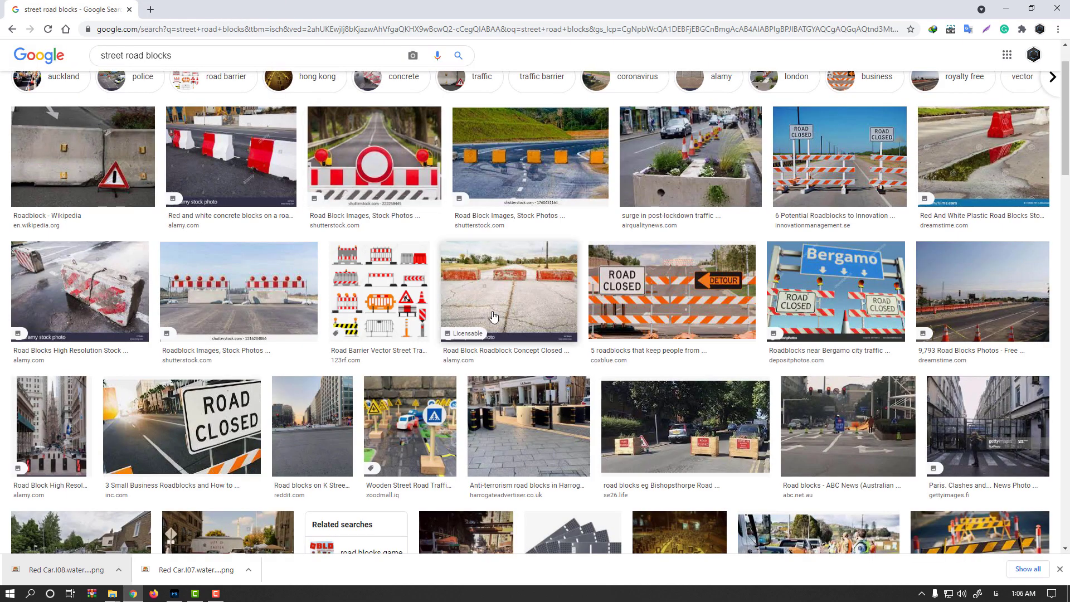
pyautogui.scroll(-10, 493, 317)
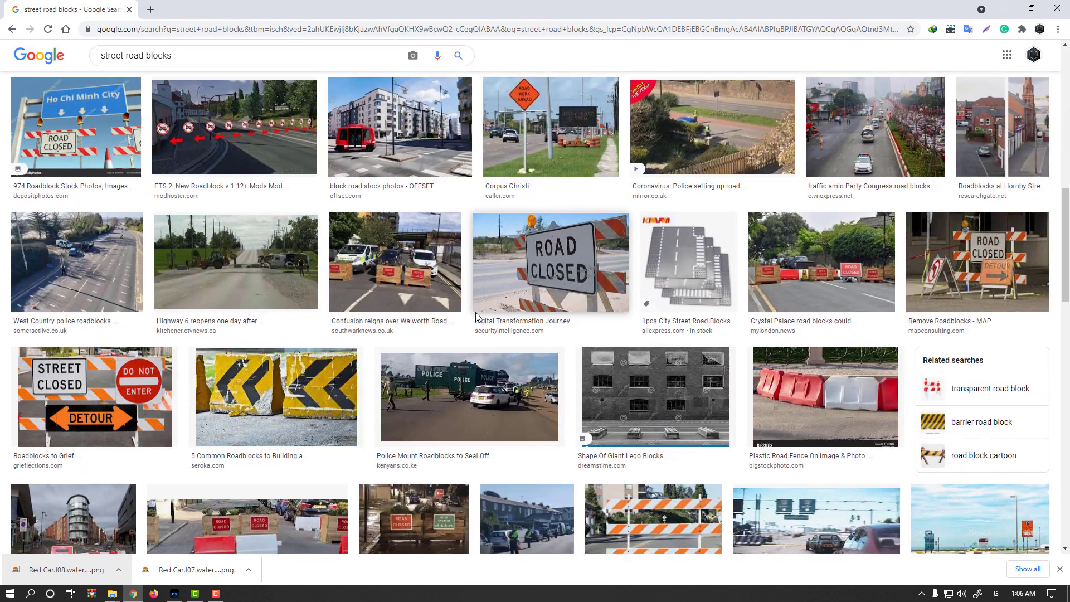
pyautogui.scroll(-9, 476, 317)
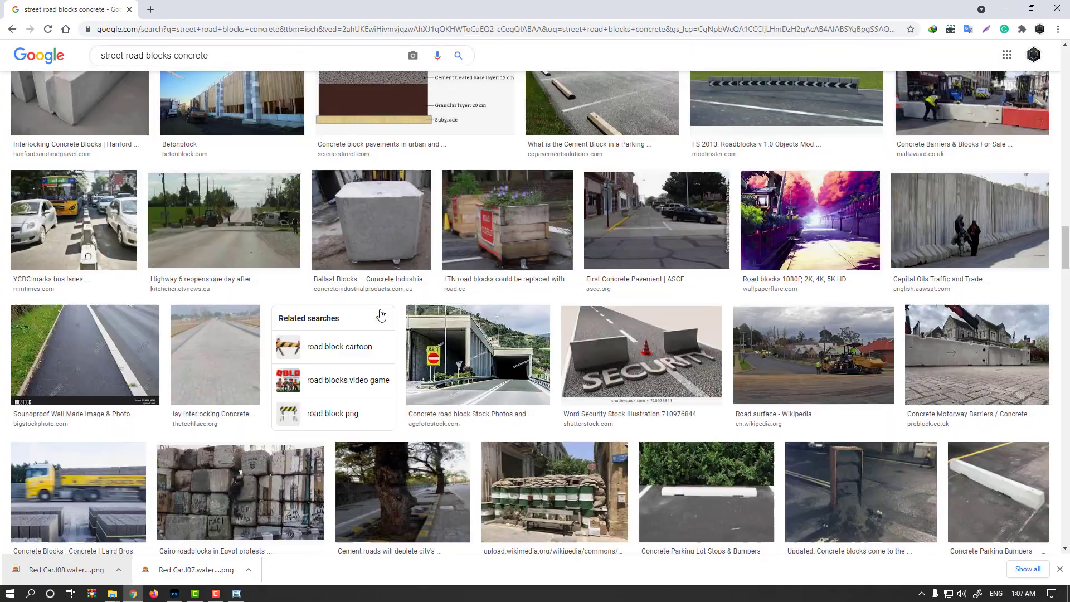
pyautogui.scroll(9, 390, 324)
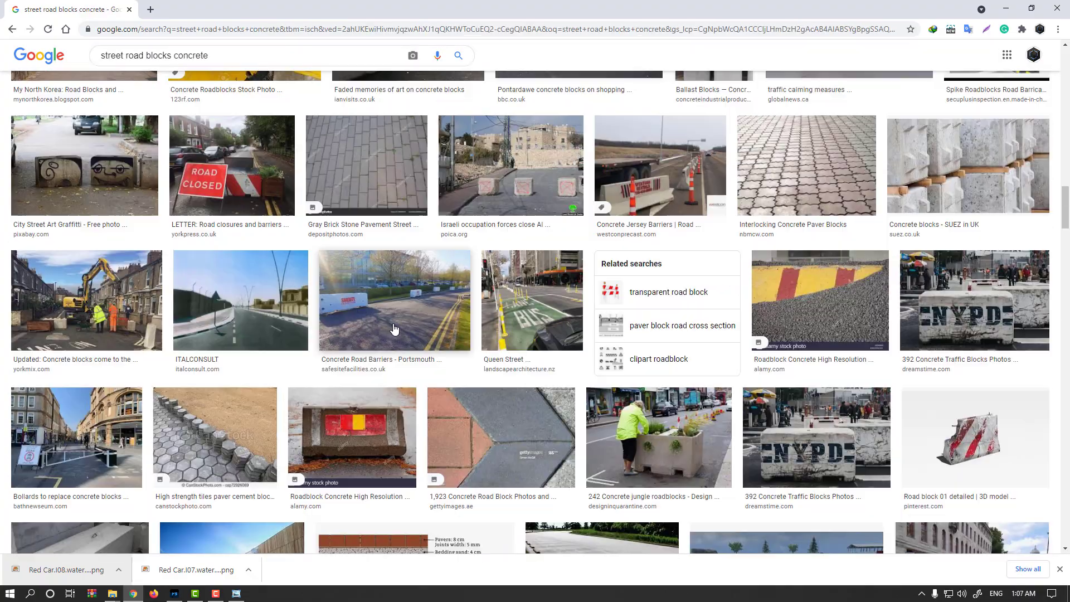
pyautogui.scroll(20, 394, 329)
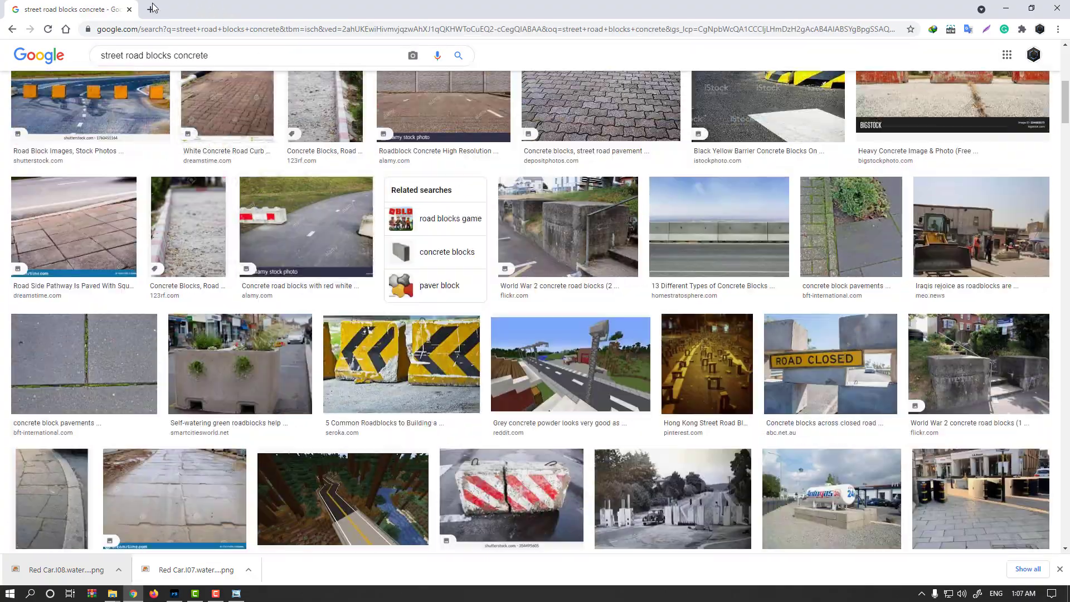
# Open turbosquid.com in a new browser tab and search its 3D models for "road block"
pyautogui.click(153, 8)
pyautogui.write('tu')
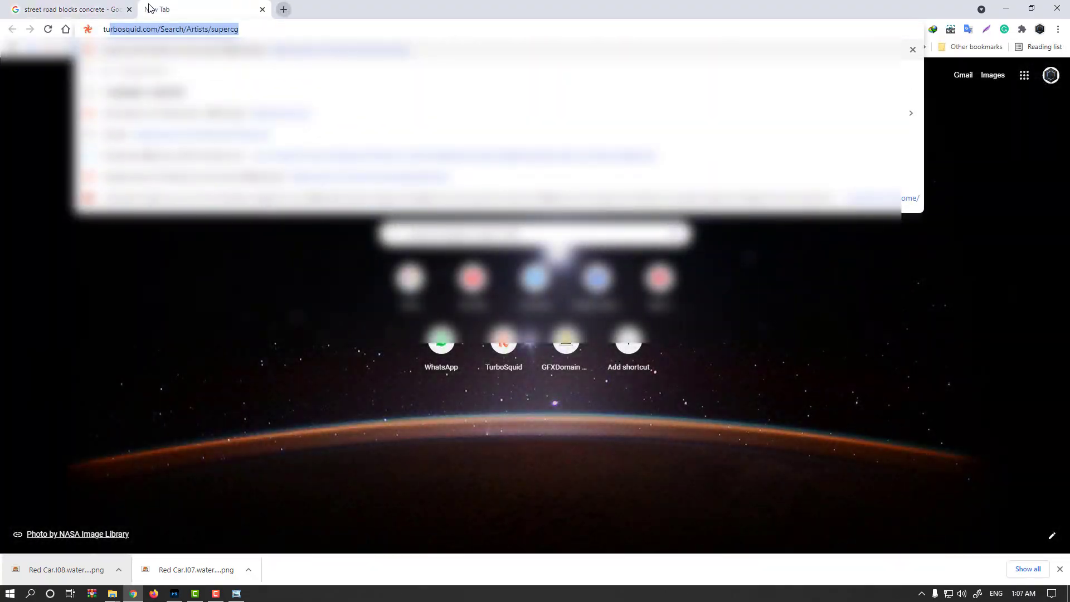
pyautogui.write('rbosquid.com/')
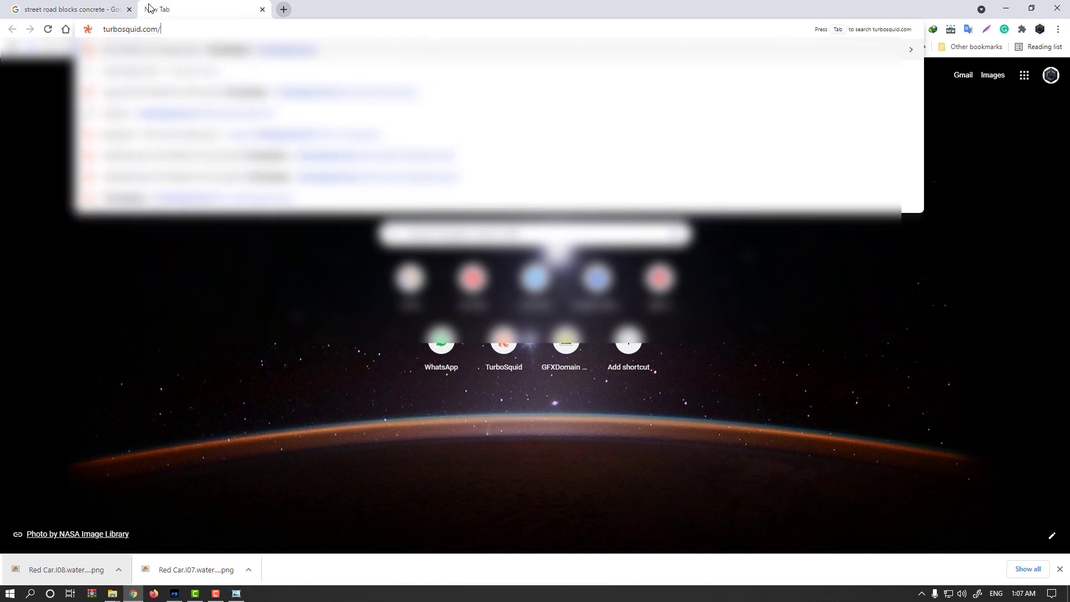
pyautogui.press('Return')
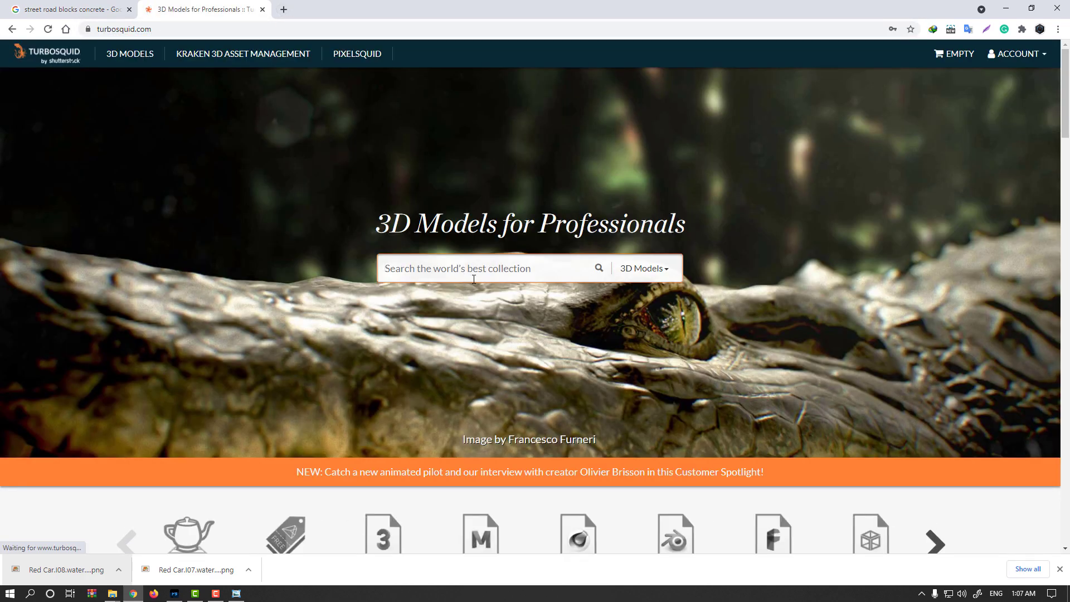
pyautogui.write('road block')
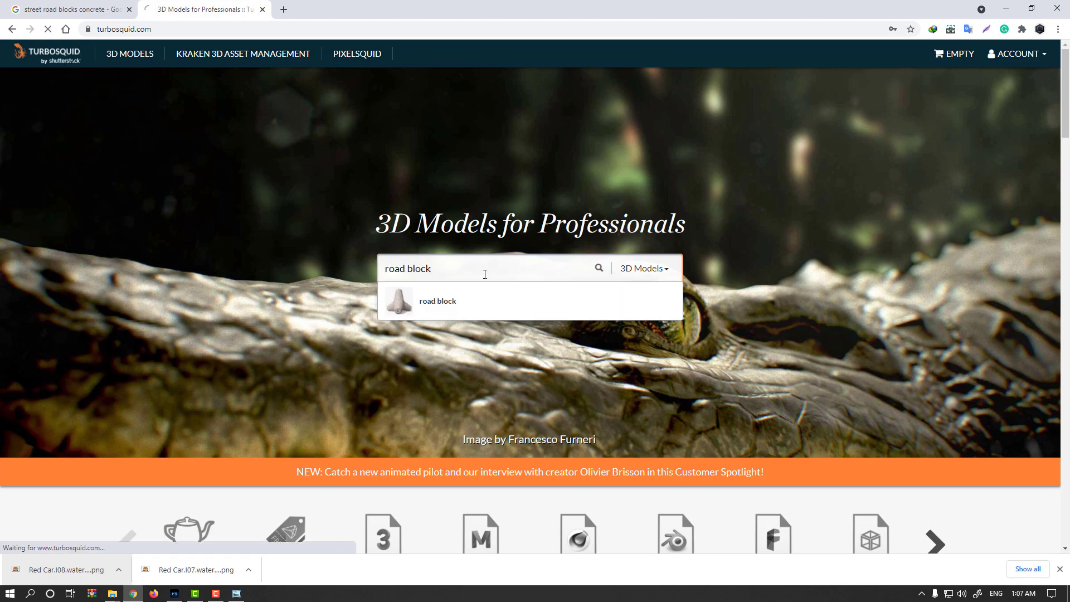
pyautogui.press('Return')
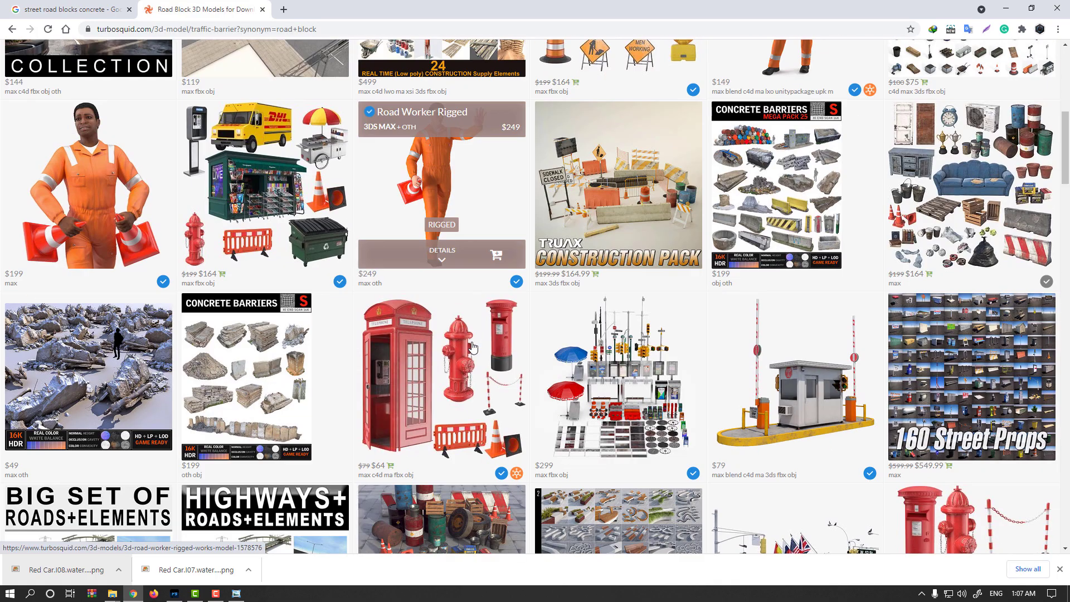
# Browse the road block results, open the Concrete Barrier V1 model in its own tab, and look over its preview images
pyautogui.scroll(-8, 471, 340)
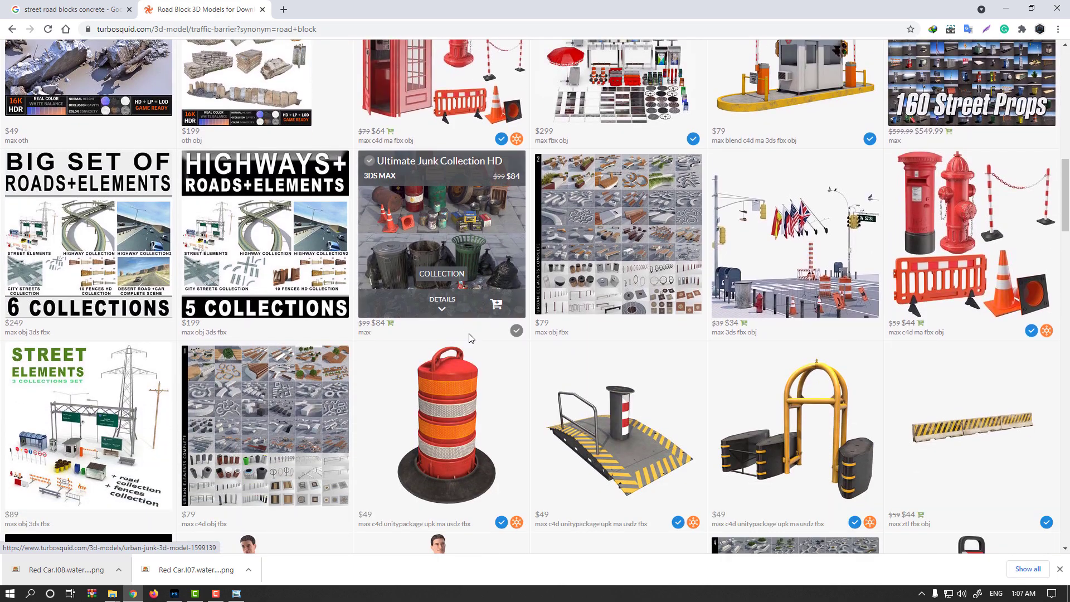
pyautogui.scroll(-3, 468, 337)
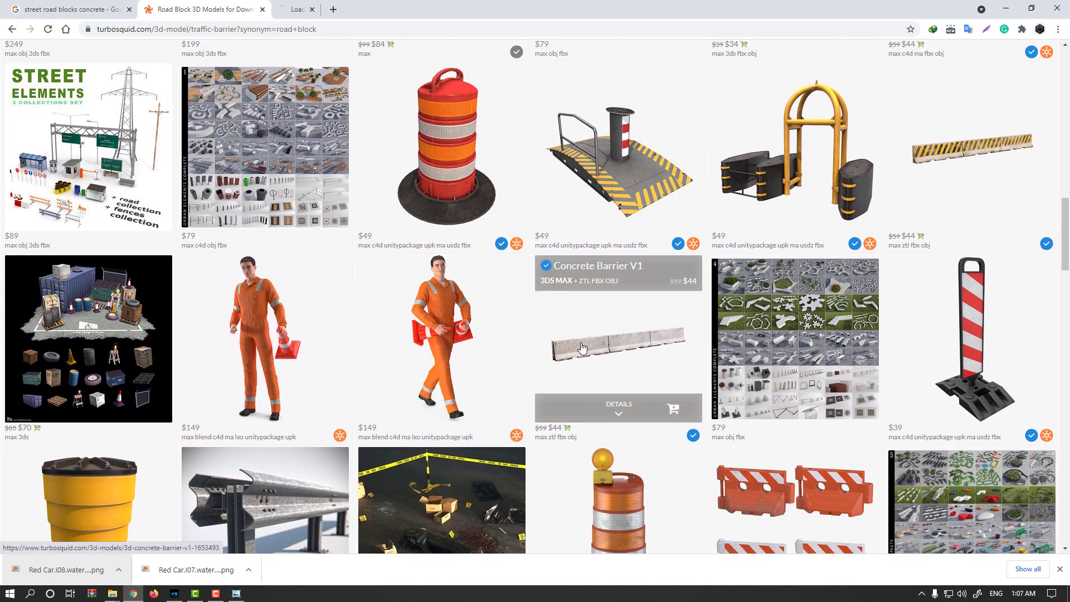
pyautogui.click(557, 335)
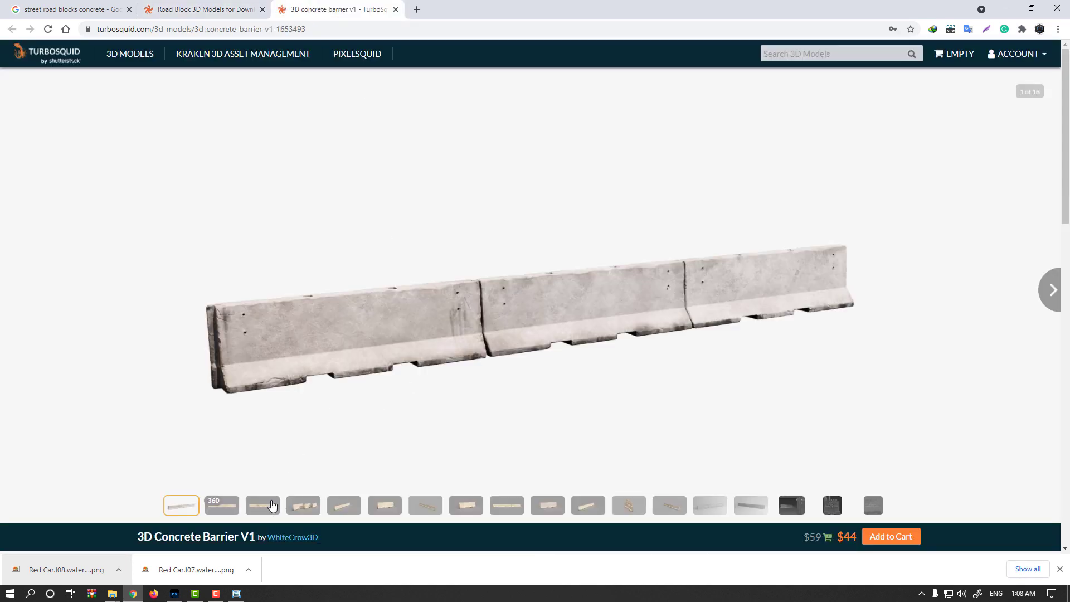
pyautogui.scroll(-1, 619, 446)
pyautogui.scroll(-2, 620, 450)
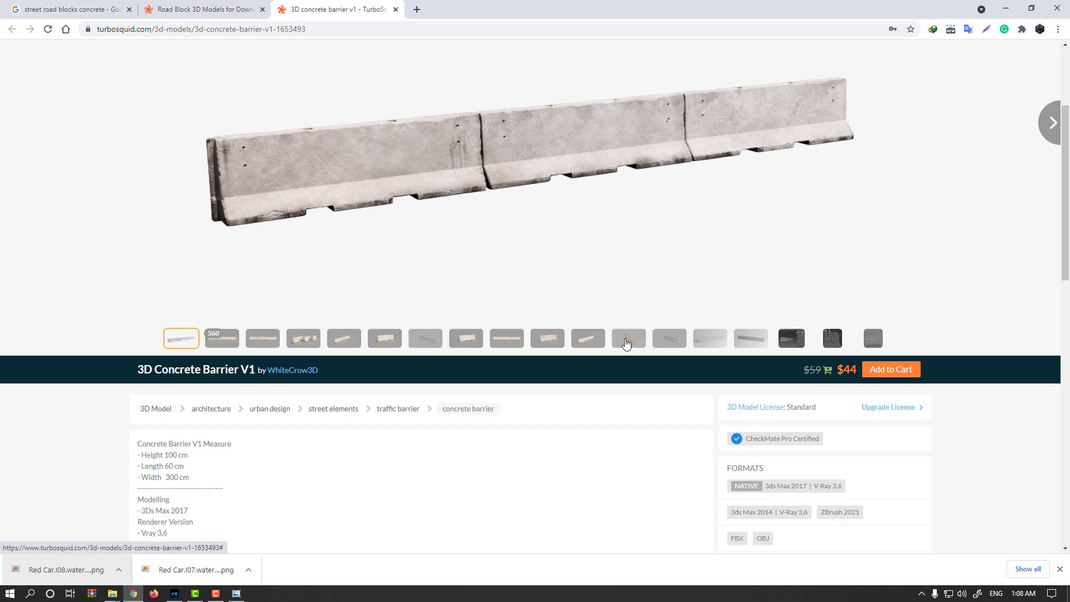
pyautogui.scroll(2, 626, 340)
# Open the barrier's 360 preview, rotate it to an angled view, and compare that angle with the Photoshop street scene
pyautogui.click(220, 449)
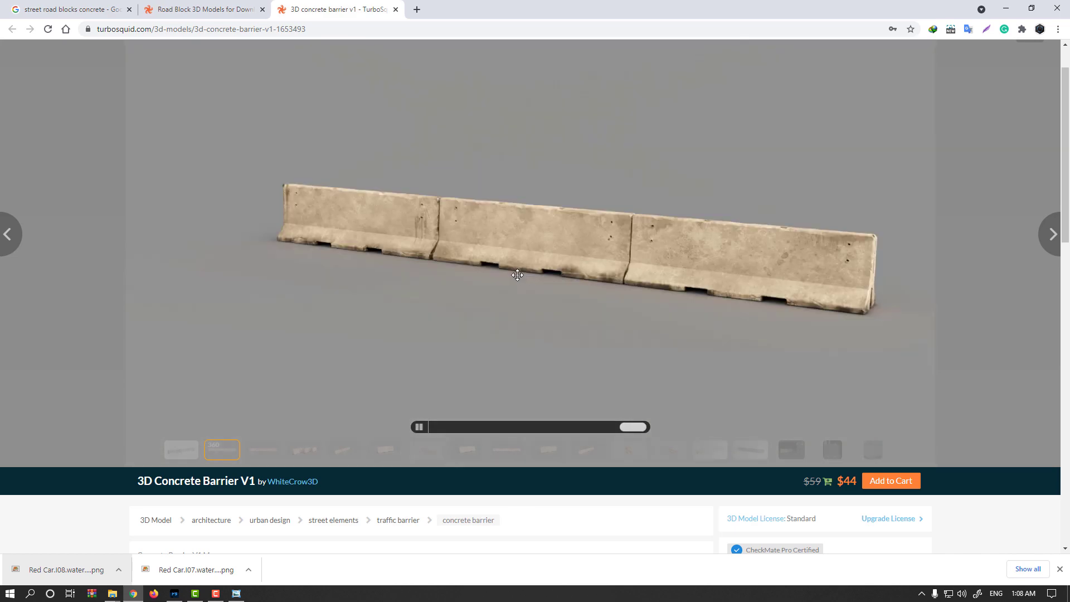
pyautogui.moveTo(534, 264); pyautogui.dragTo(218, 243)
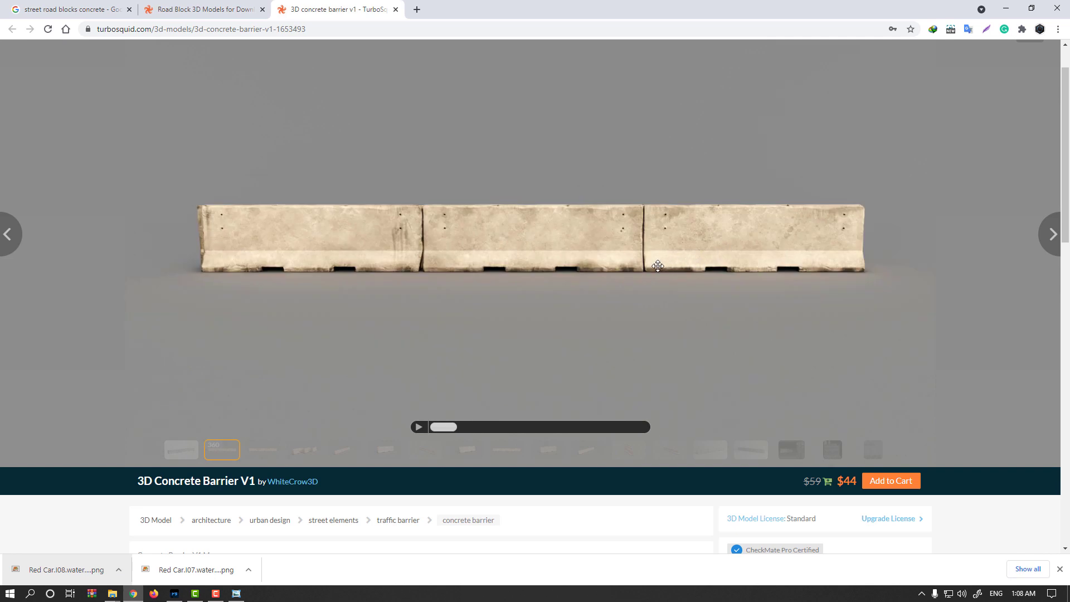
pyautogui.moveTo(622, 271); pyautogui.dragTo(565, 276)
pyautogui.moveTo(483, 276); pyautogui.dragTo(460, 277)
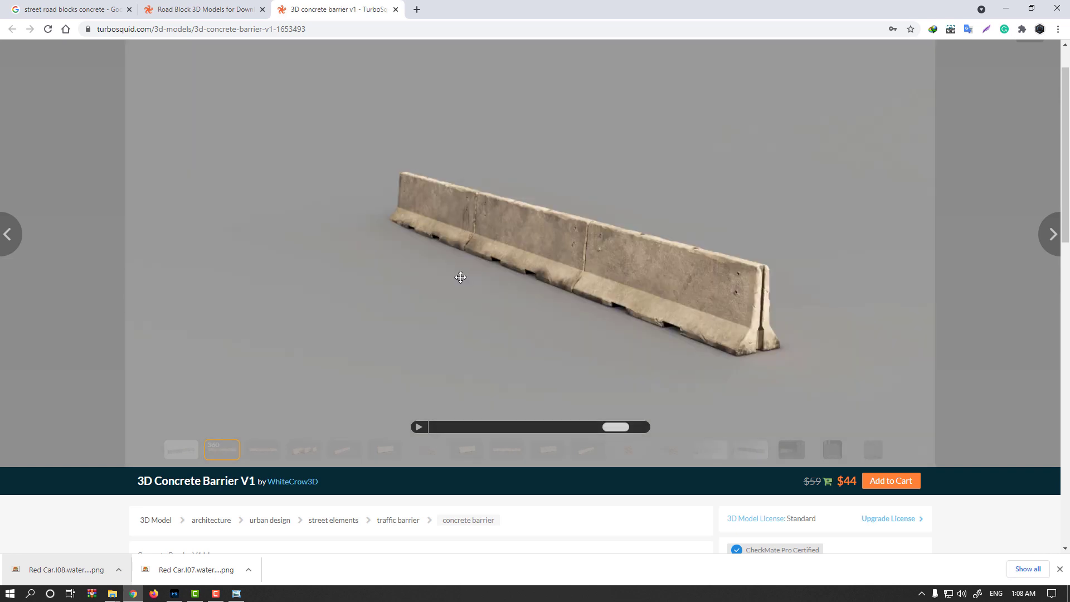
pyautogui.click(175, 593)
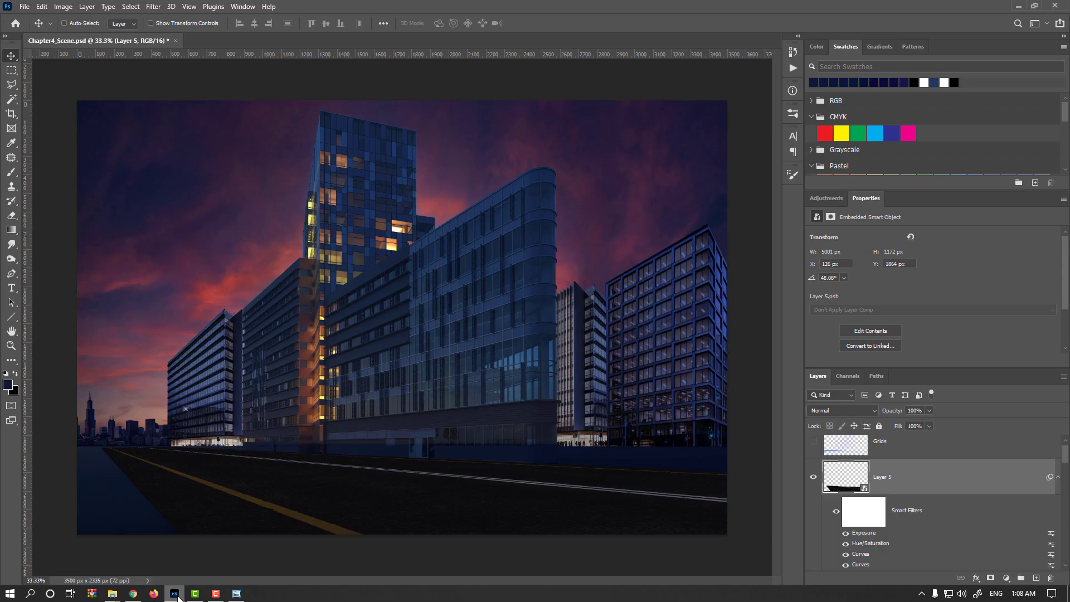
pyautogui.click(175, 594)
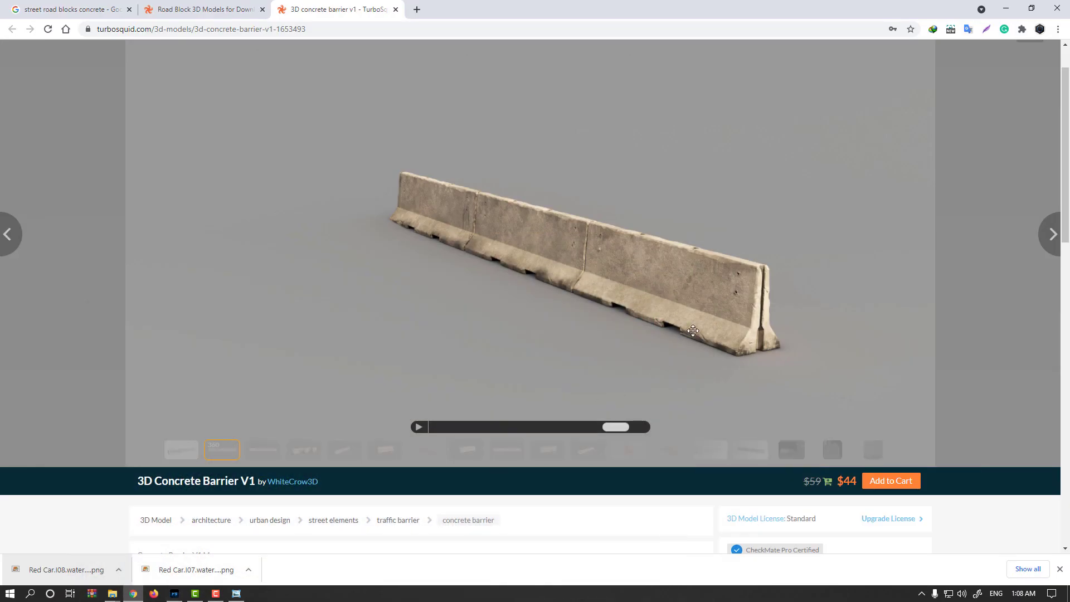
# Rotate the concrete barrier preview to a shallower angle matching the road and copy that image
pyautogui.moveTo(694, 329); pyautogui.dragTo(717, 324)
pyautogui.rightClick(625, 267)
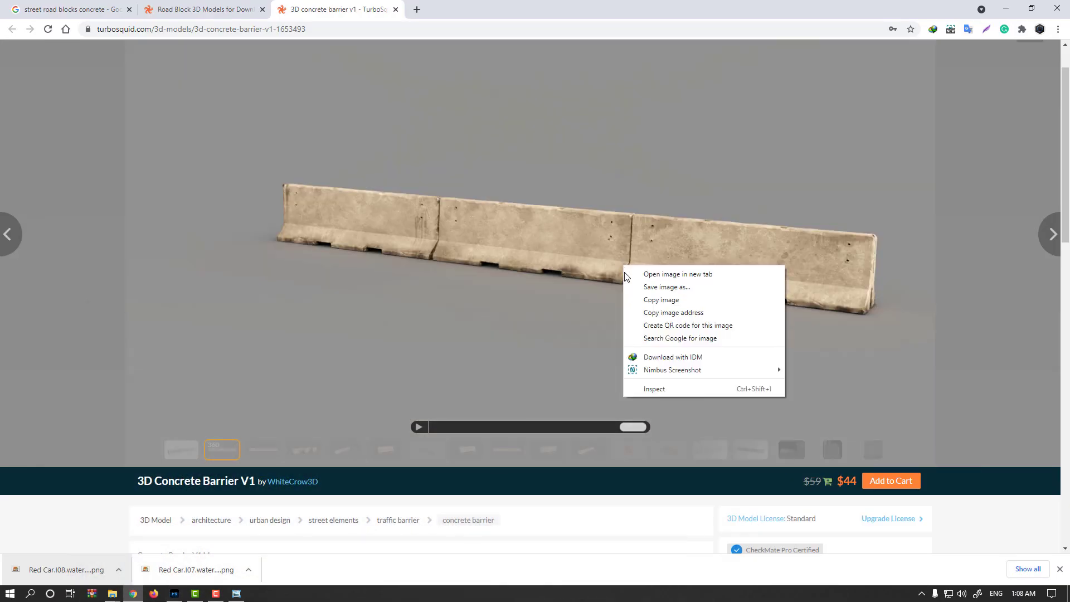
pyautogui.click(652, 303)
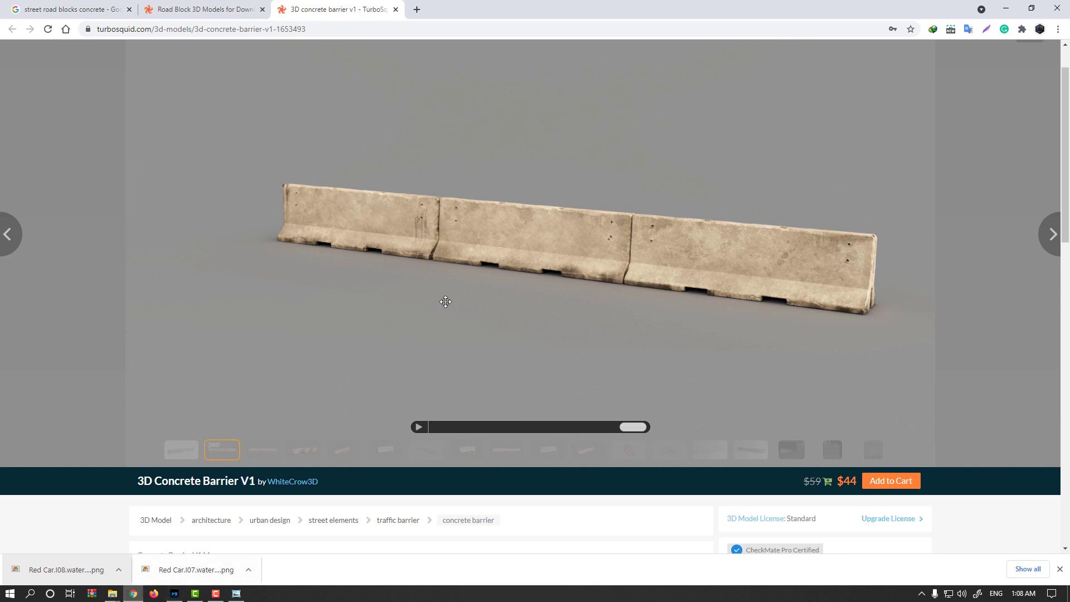
# Switch to Photoshop, create a new 1920 x 1080 px document, and paste the copied barrier image into it
pyautogui.click(174, 593)
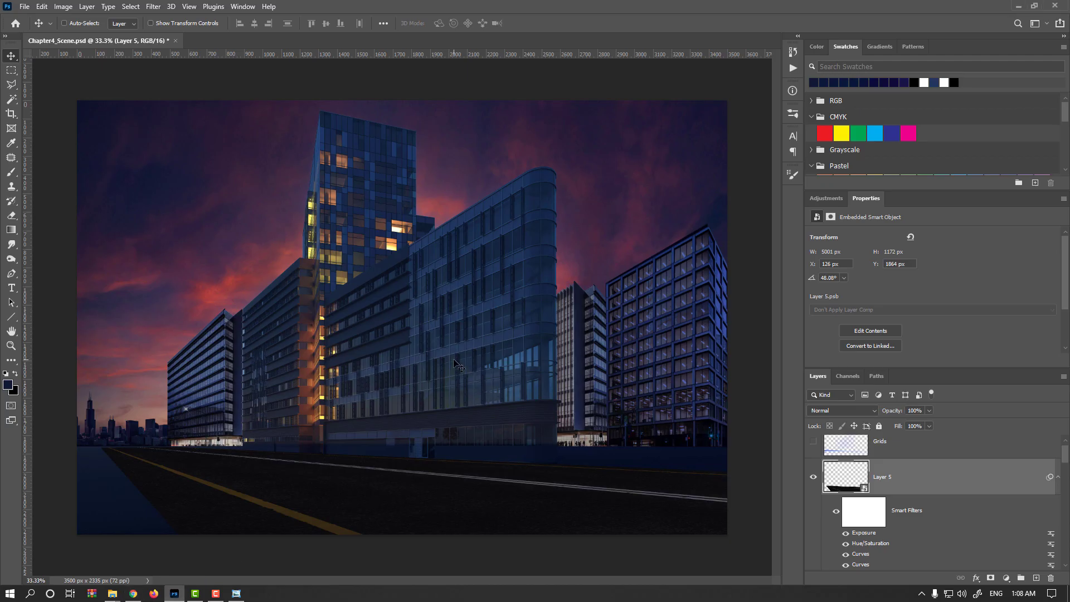
pyautogui.hotkey('ctrl', 'n')
pyautogui.press('Return')
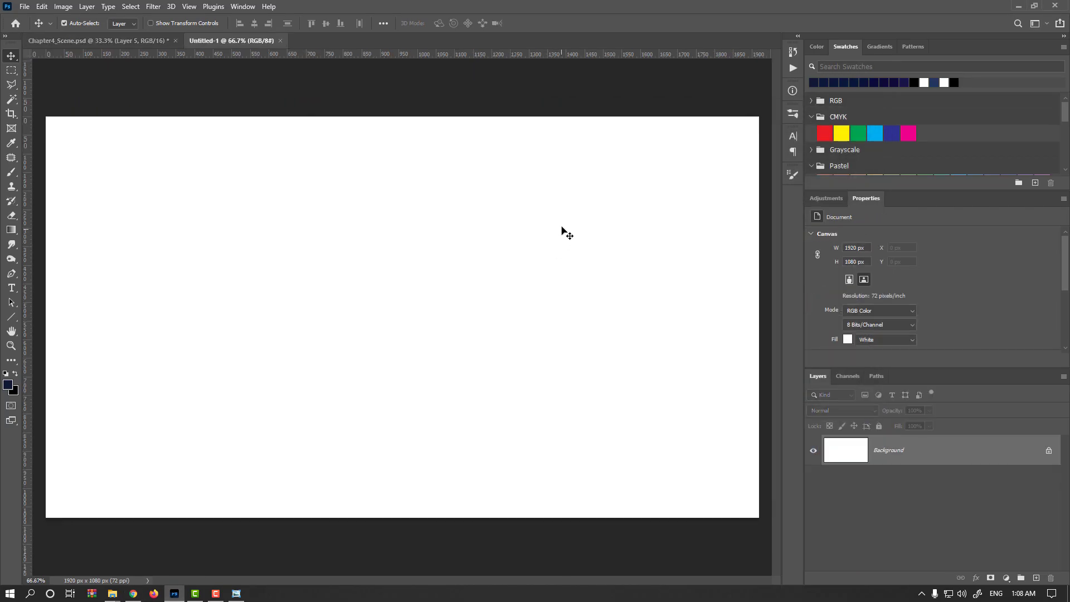
pyautogui.hotkey('ctrl', 'v')
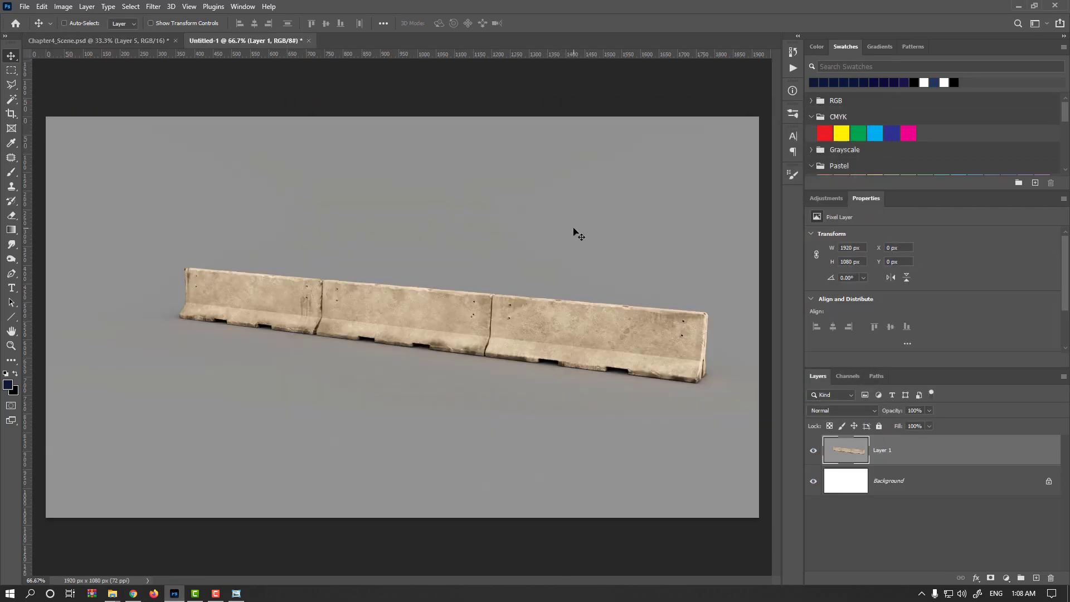
# Select the concrete barrier as the subject and hide its grey background with a layer mask
pyautogui.click(132, 8)
pyautogui.click(140, 138)
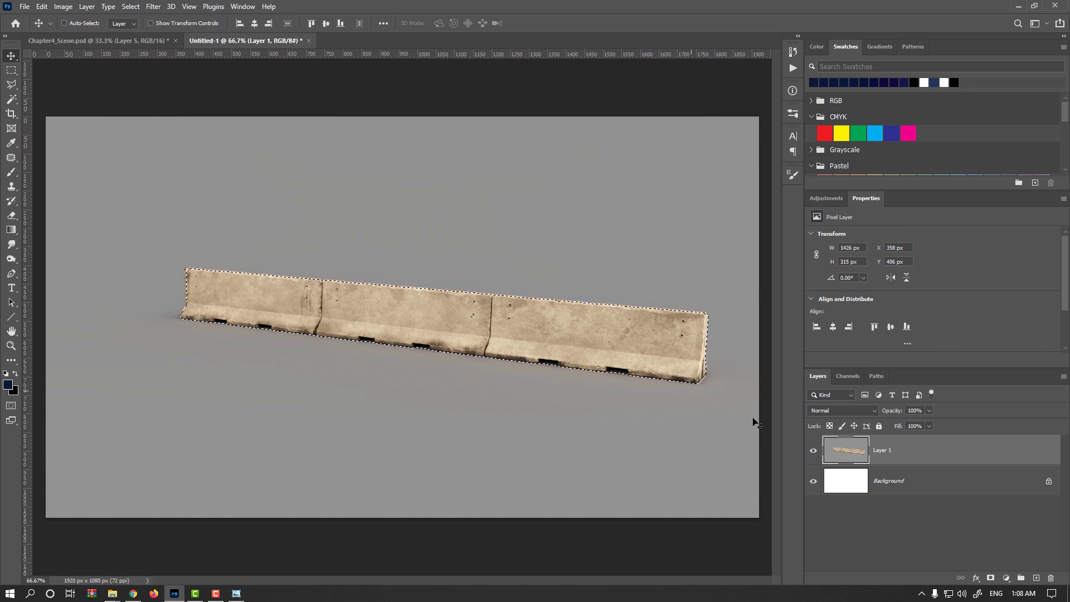
pyautogui.click(990, 578)
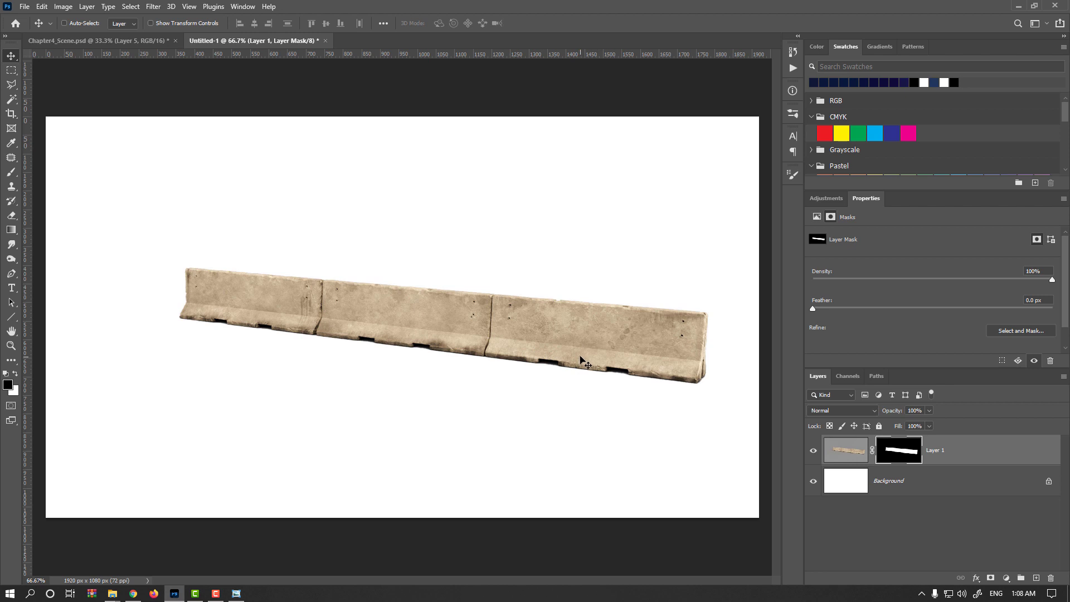
# Bring the masked barrier into Chapter4_Scene.psd, accepting the different bit depth, and place it on the road in front of the buildings
pyautogui.moveTo(582, 359); pyautogui.dragTo(154, 45)
pyautogui.moveTo(463, 362); pyautogui.dragTo(458, 426)
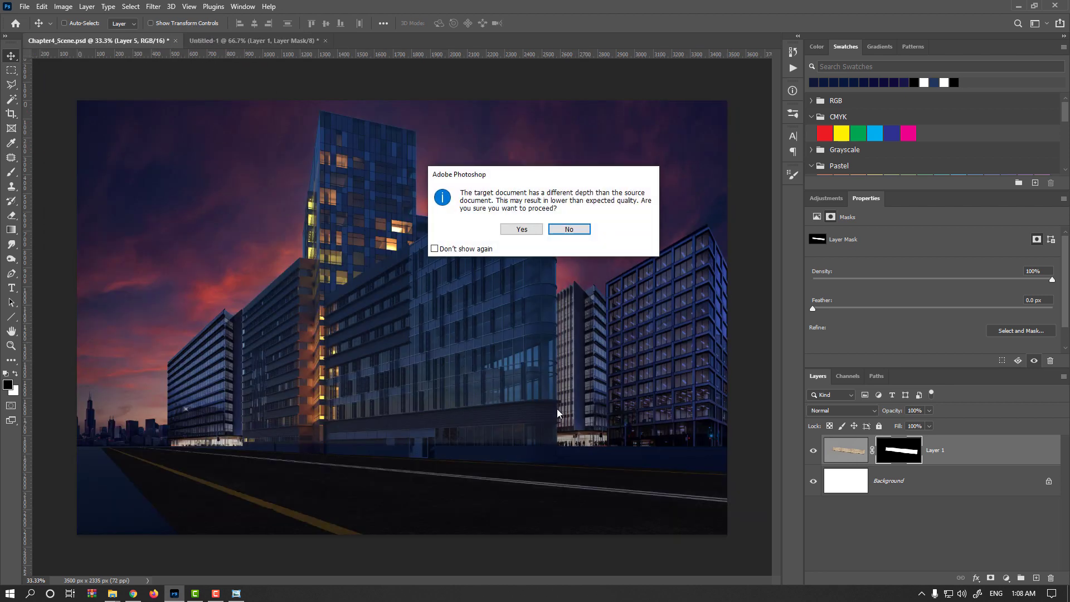
pyautogui.click(521, 229)
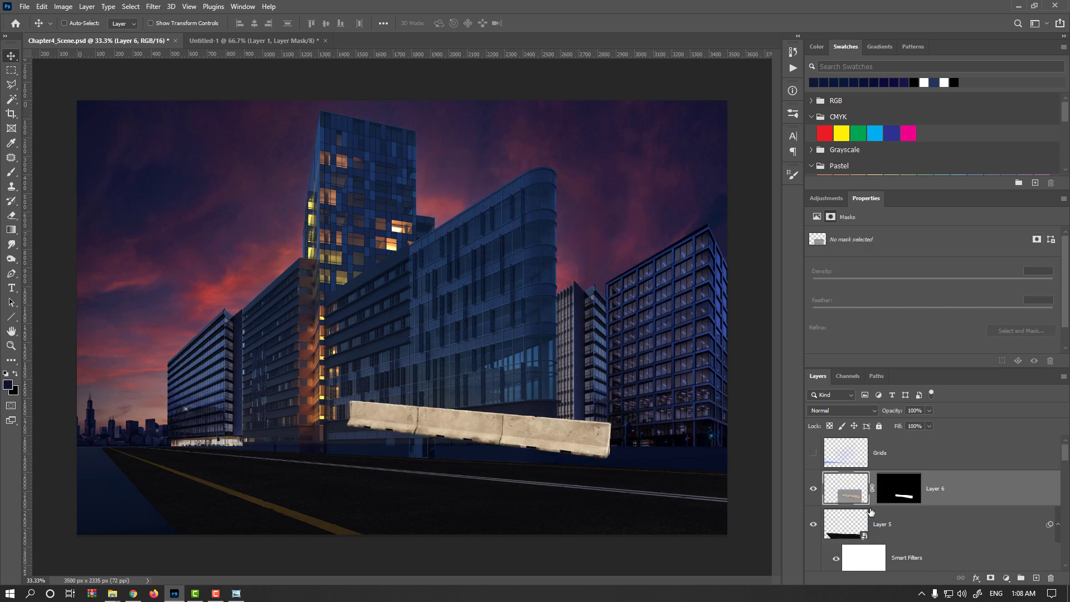
pyautogui.moveTo(532, 445); pyautogui.dragTo(563, 465)
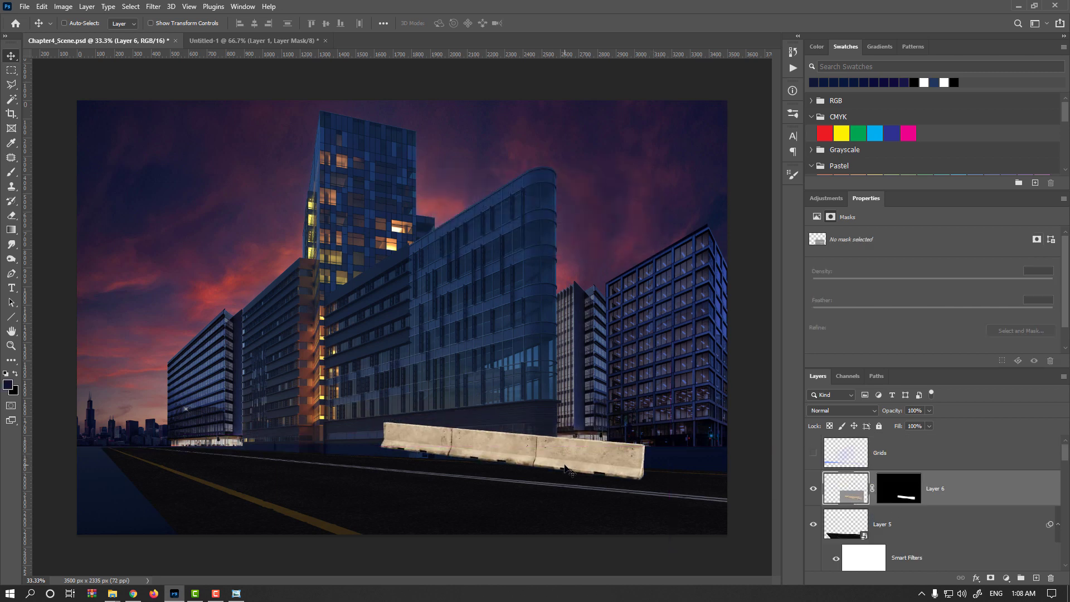
pyautogui.press('ctrl')
pyautogui.hotkey('ctrl', 't')
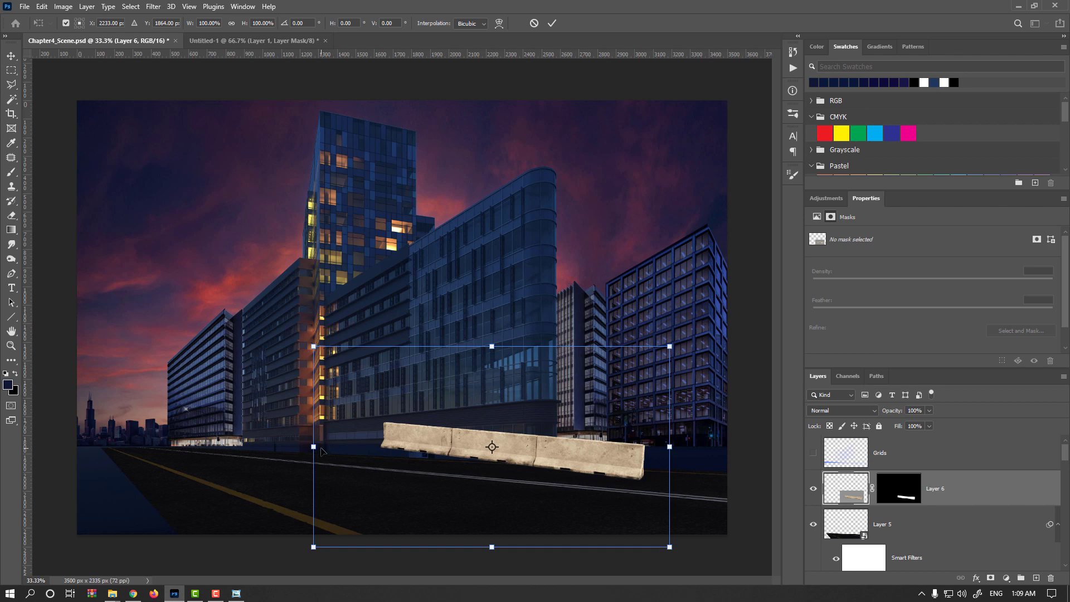
pyautogui.press('Return')
# Convert the barrier layer to a Smart Object, then skew and narrow it to about 84% width to follow the road's perspective
pyautogui.rightClick(974, 490)
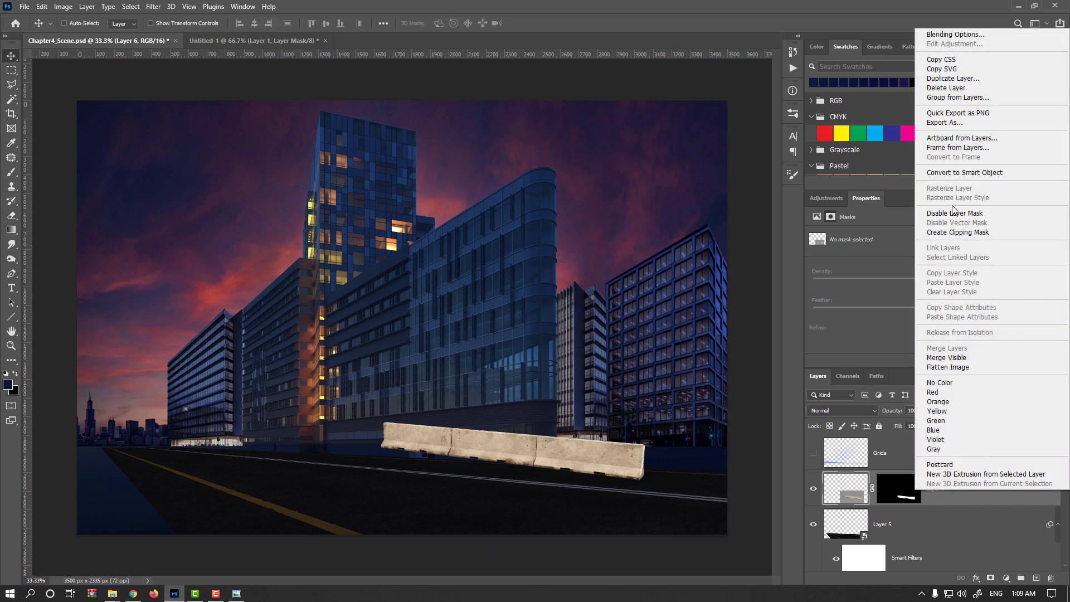
pyautogui.click(954, 173)
pyautogui.hotkey('ctrl', 't')
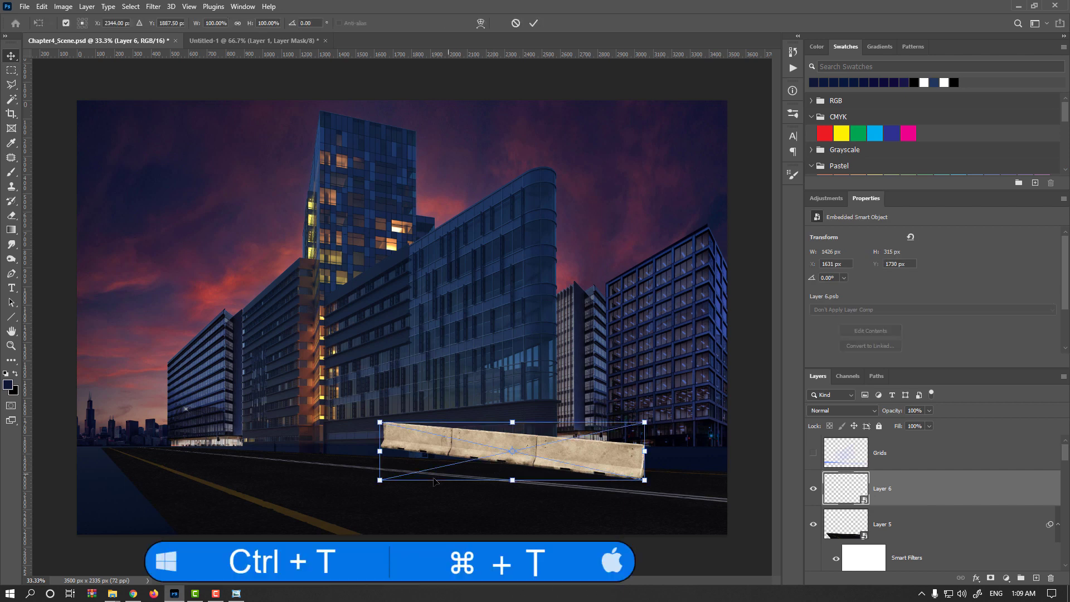
pyautogui.moveTo(383, 453); pyautogui.dragTo(397, 469)
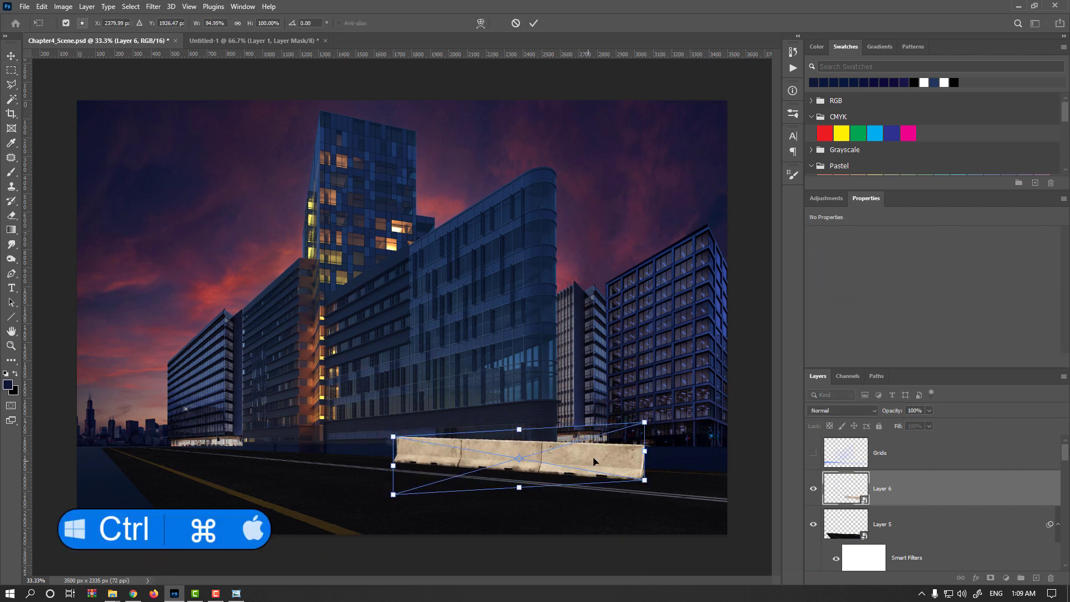
pyautogui.moveTo(641, 448); pyautogui.dragTo(628, 467)
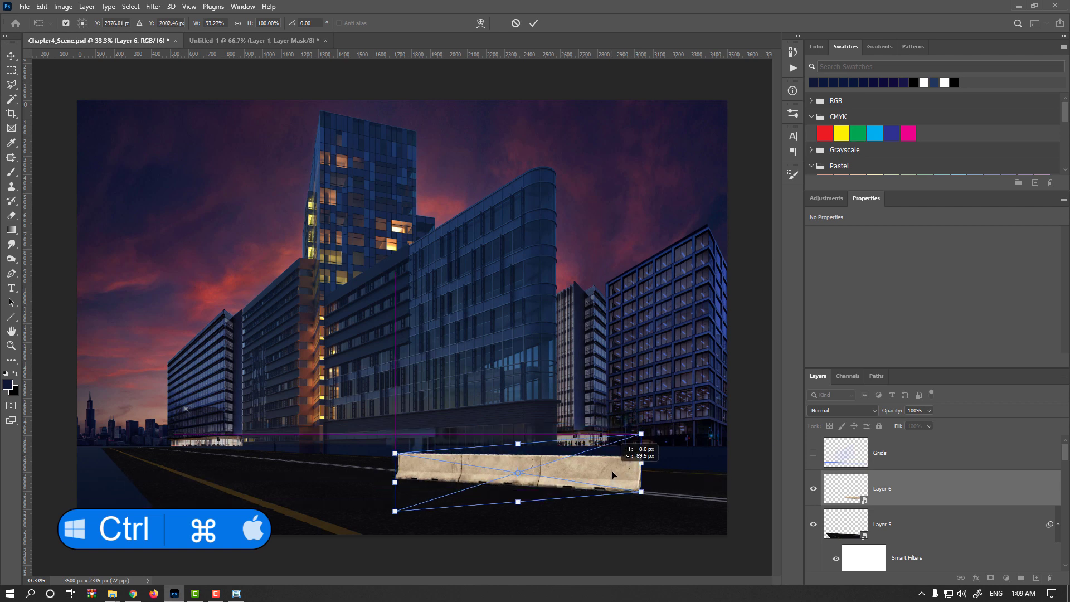
pyautogui.moveTo(398, 487); pyautogui.dragTo(420, 478)
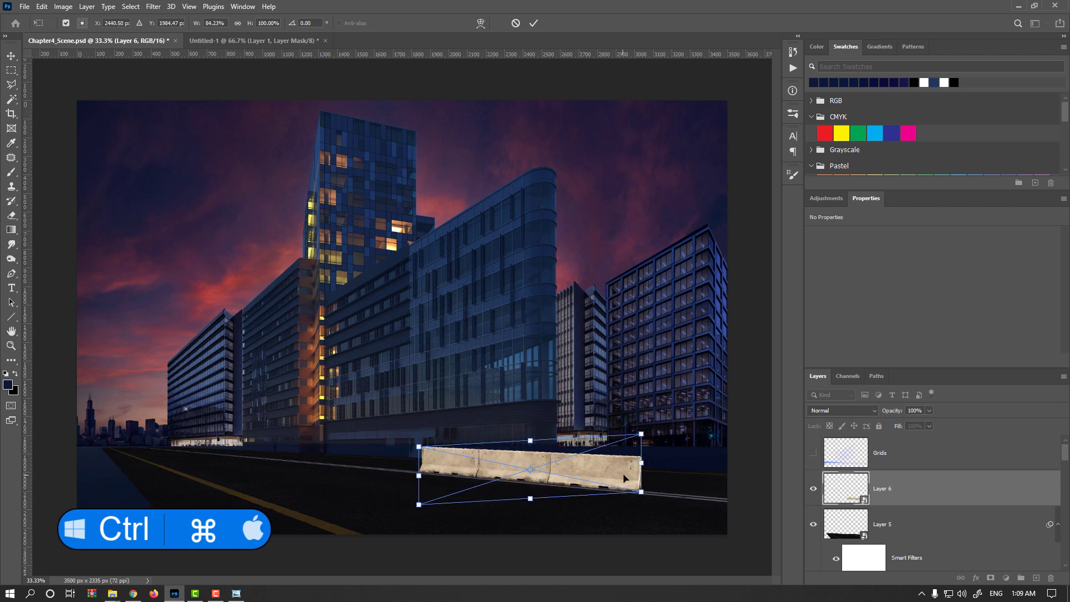
pyautogui.moveTo(641, 463)
pyautogui.mouseDown()
pyautogui.moveTo(642, 453)
pyautogui.moveTo(641, 462)
pyautogui.mouseUp()
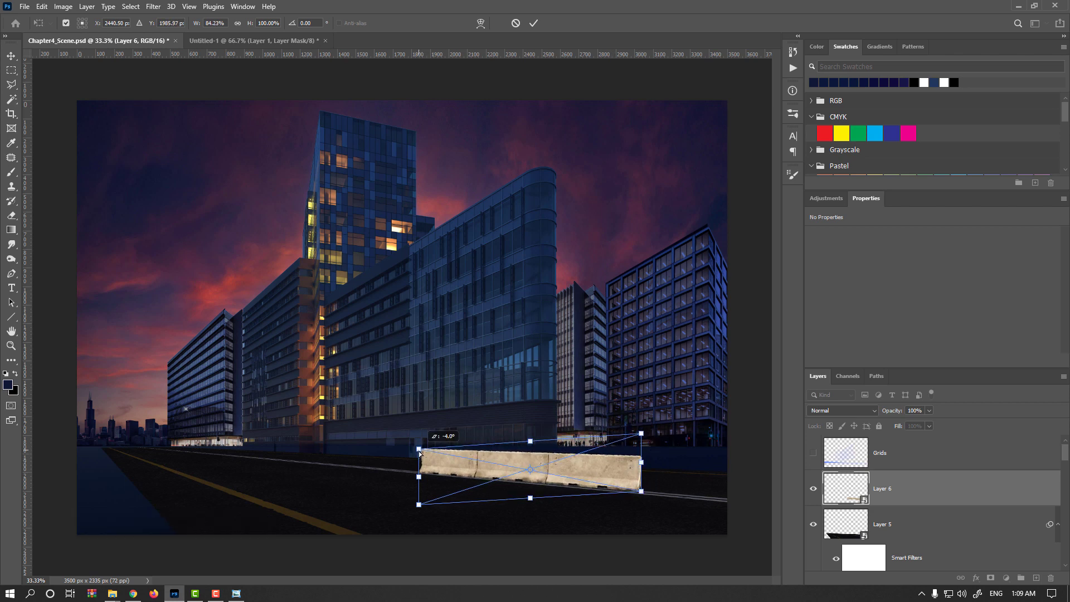
# Shift the barrier further along the road beneath the curved building and reduce its layer opacity to 36%
pyautogui.moveTo(502, 487); pyautogui.dragTo(522, 473)
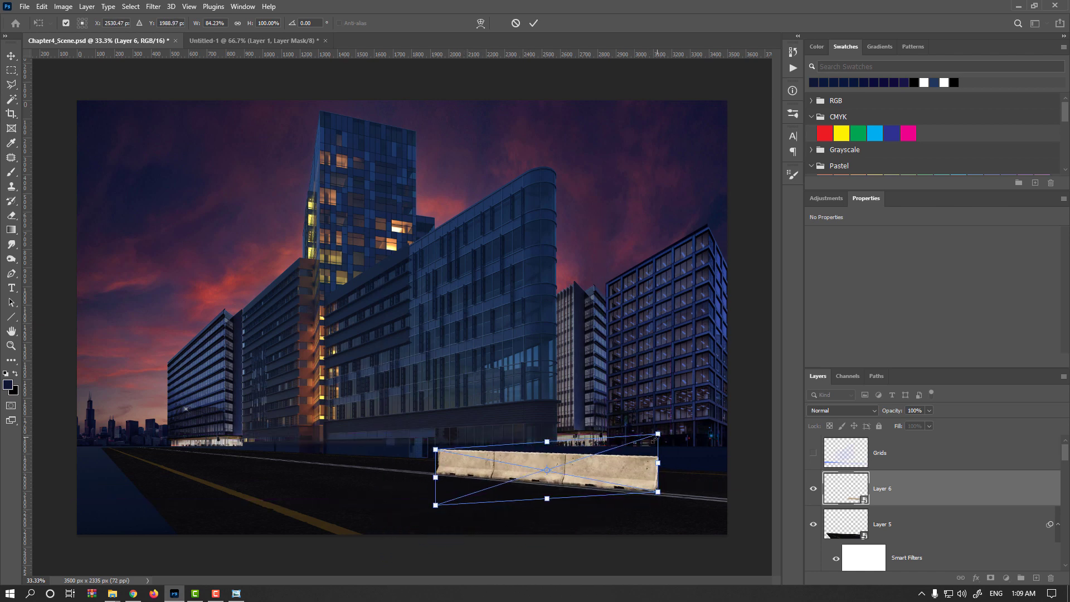
pyautogui.scroll(1, 657, 440)
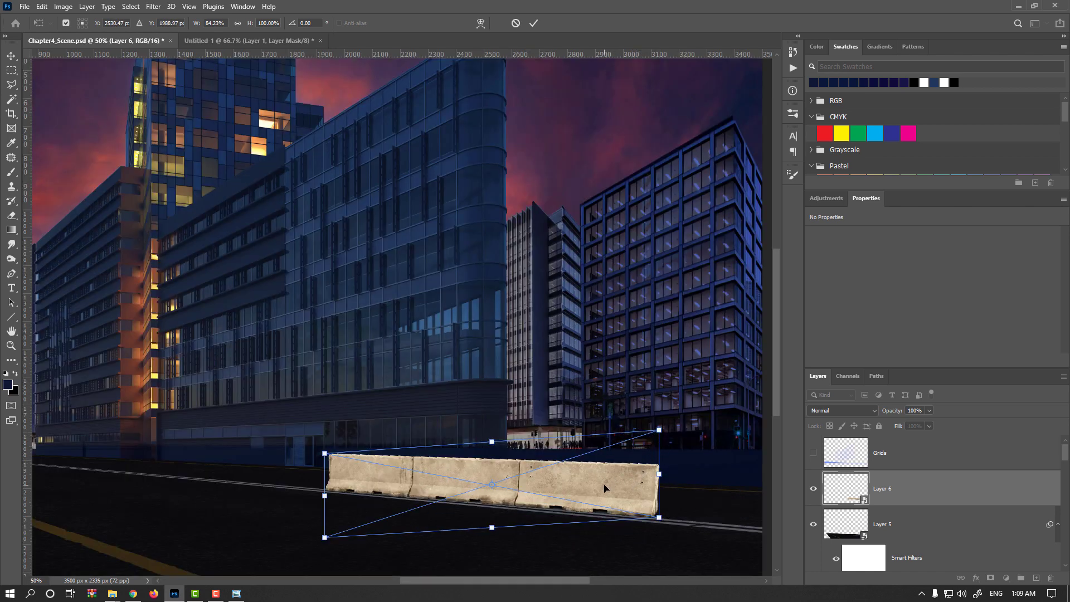
pyautogui.moveTo(605, 489)
pyautogui.mouseDown()
pyautogui.moveTo(369, 532)
pyautogui.moveTo(318, 560)
pyautogui.moveTo(455, 504)
pyautogui.moveTo(628, 492)
pyautogui.moveTo(596, 476)
pyautogui.mouseUp()
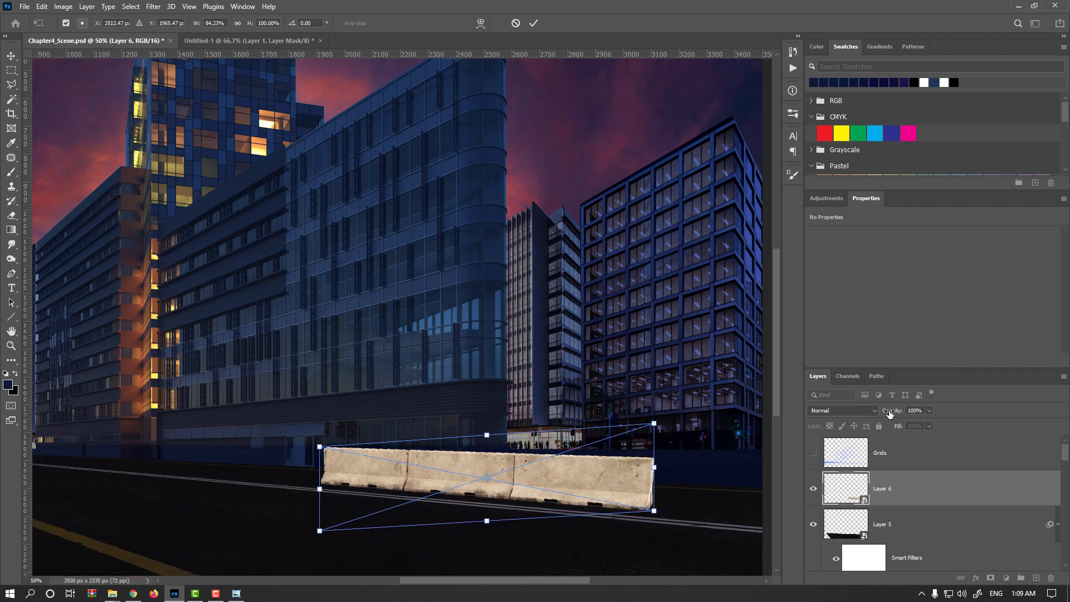
pyautogui.moveTo(890, 413); pyautogui.dragTo(854, 426)
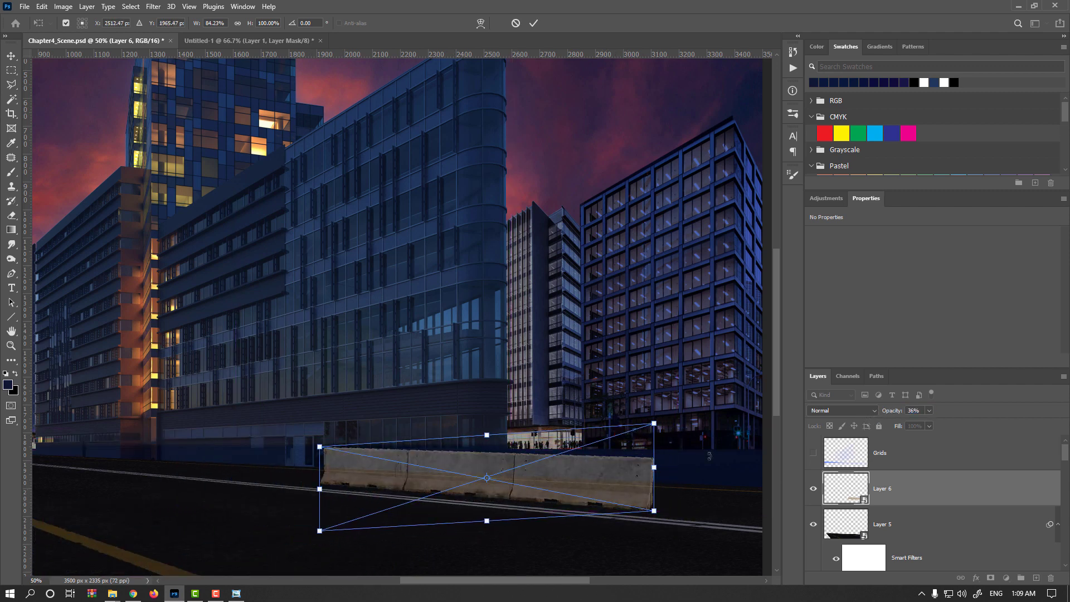
# Scale the barrier to about 32% width and 38% height against the building's base, and show the Grids layer
pyautogui.scroll(1, 546, 484)
pyautogui.moveTo(456, 473); pyautogui.dragTo(475, 443)
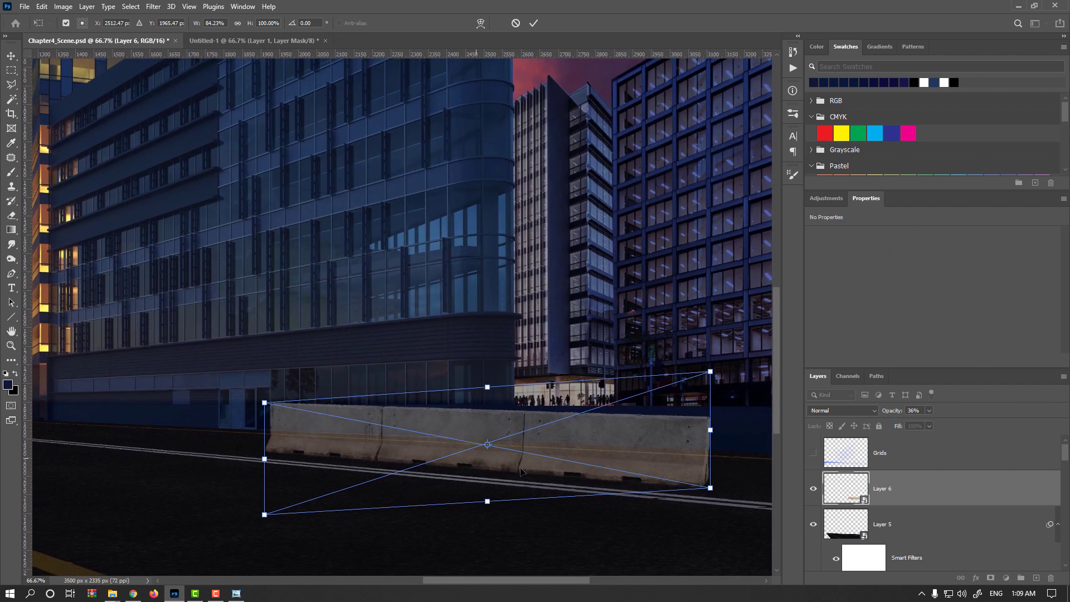
pyautogui.moveTo(704, 490); pyautogui.dragTo(439, 429)
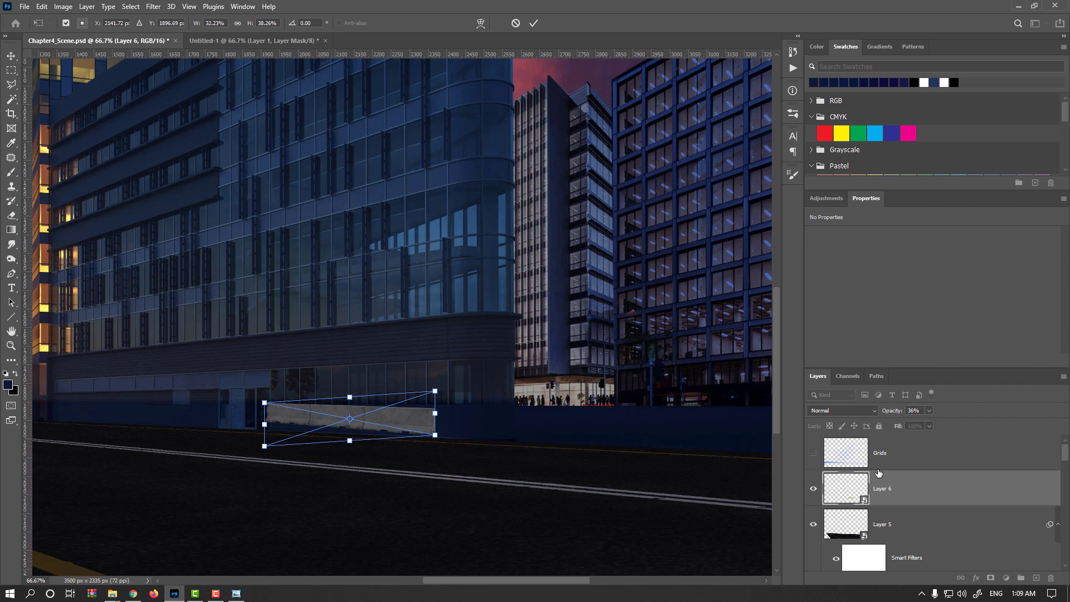
pyautogui.press('Return')
pyautogui.click(812, 453)
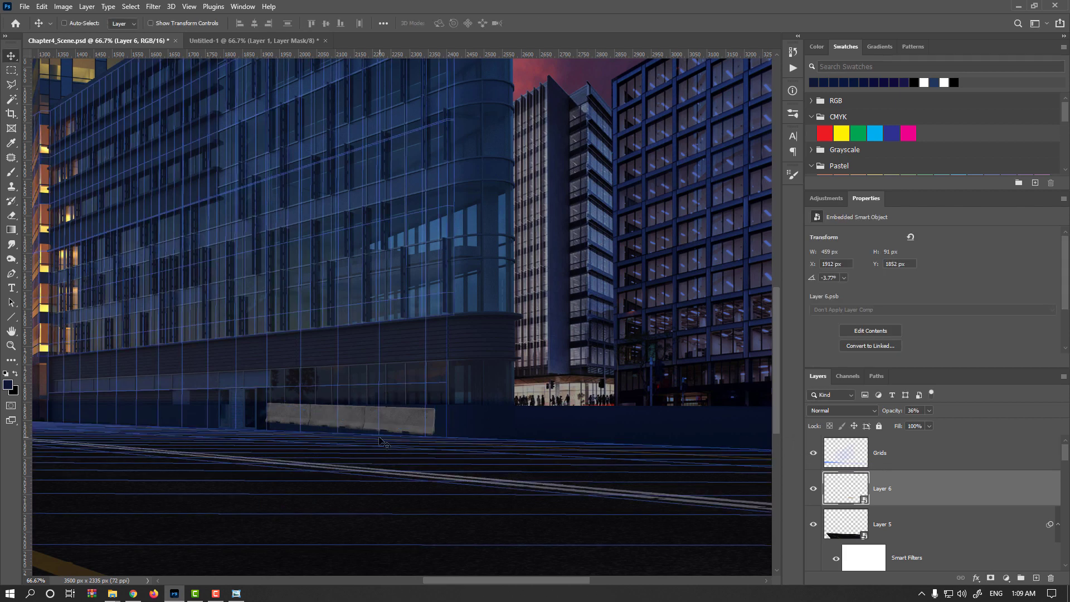
# Skew the barrier to the perspective grid and enlarge it to about 58% width and 71% height along the building's base
pyautogui.scroll(1, 385, 437)
pyautogui.hotkey('ctrl', 't')
pyautogui.moveTo(375, 464); pyautogui.dragTo(467, 526)
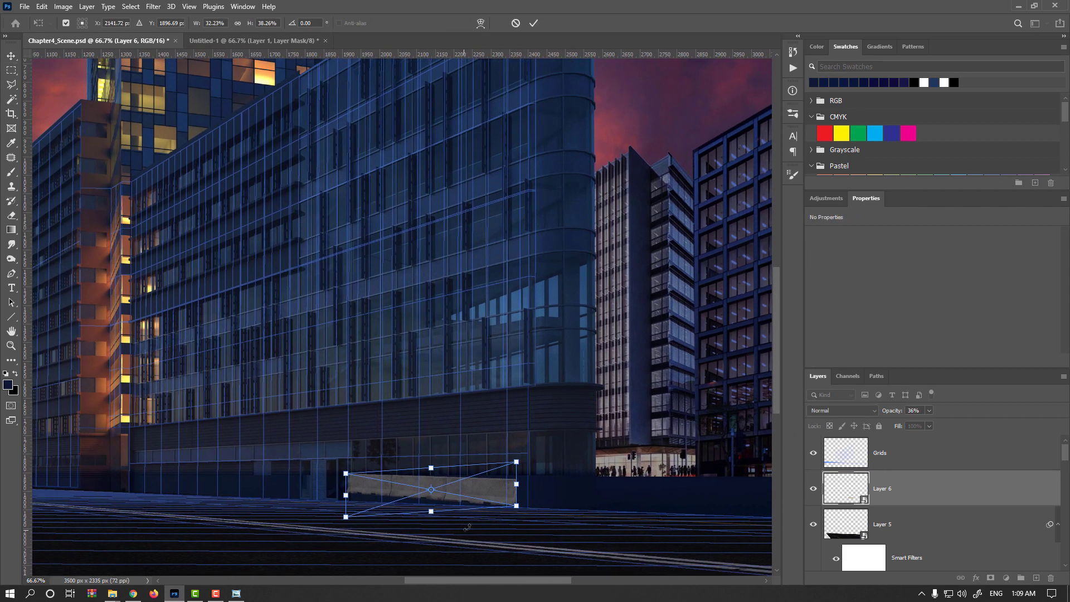
pyautogui.moveTo(491, 490); pyautogui.dragTo(490, 488)
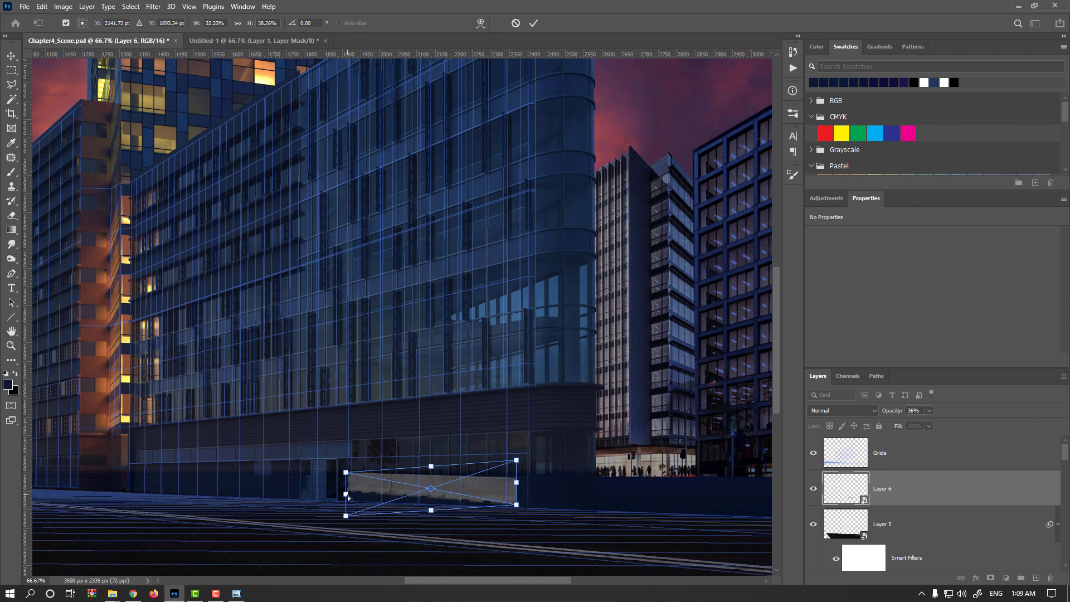
pyautogui.moveTo(346, 494); pyautogui.dragTo(348, 503)
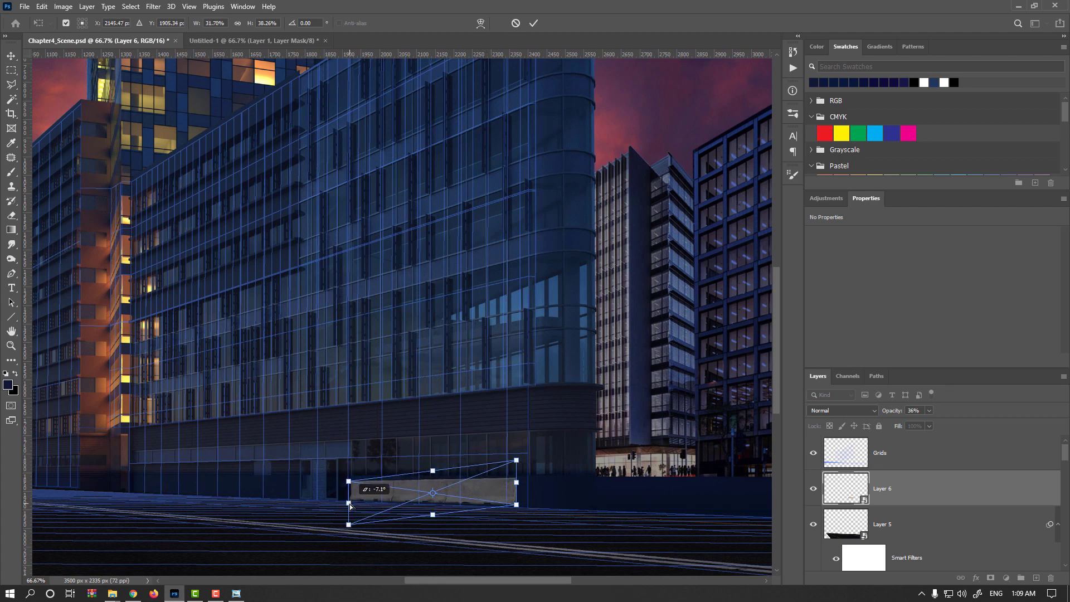
pyautogui.moveTo(516, 460); pyautogui.dragTo(600, 416)
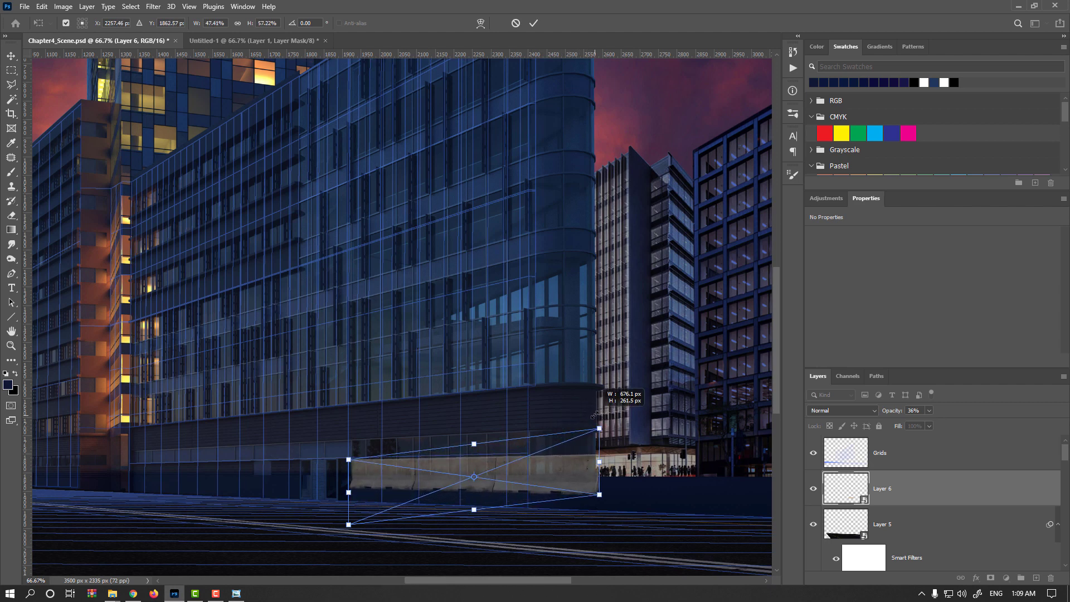
pyautogui.moveTo(552, 489); pyautogui.dragTo(482, 497)
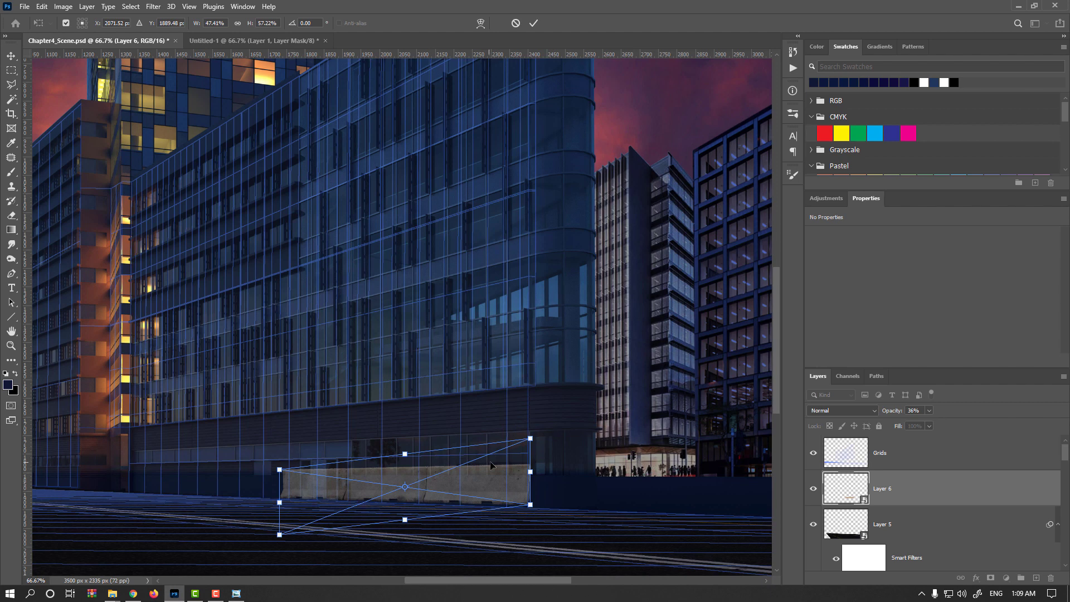
pyautogui.moveTo(279, 470); pyautogui.dragTo(225, 456)
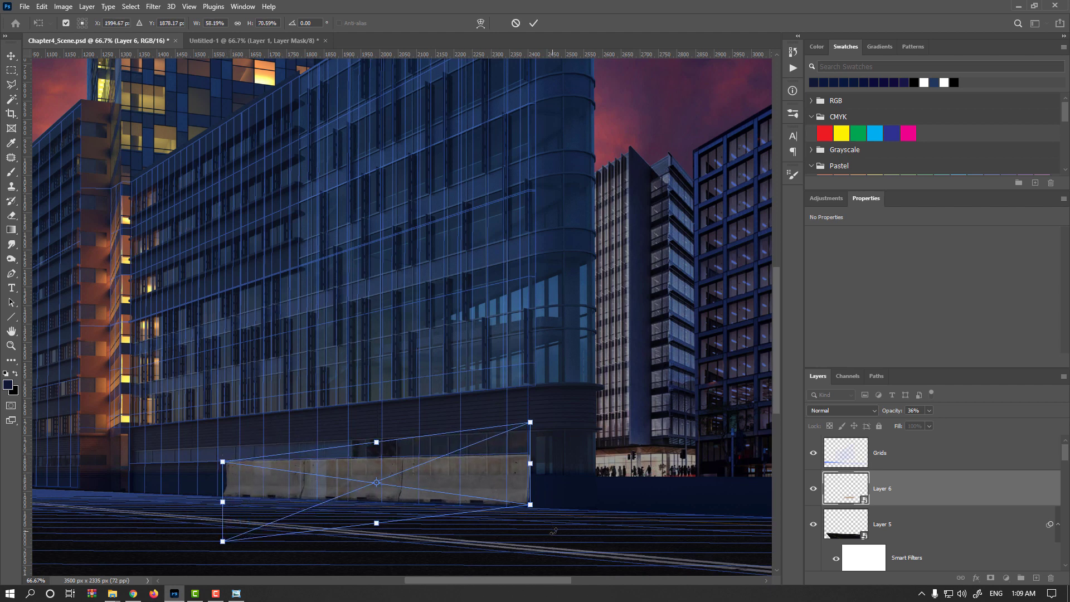
# Distort the barrier's corners to match the vertical and receding grid lines, and hide the Grids layer
pyautogui.moveTo(530, 506); pyautogui.dragTo(532, 504)
pyautogui.moveTo(529, 422); pyautogui.dragTo(529, 421)
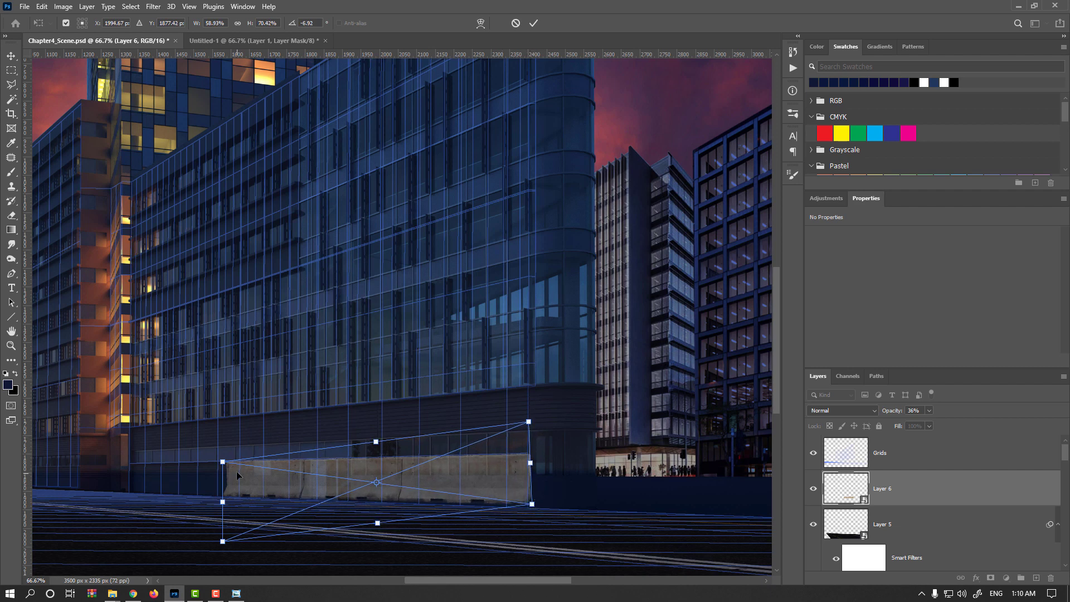
pyautogui.moveTo(231, 464); pyautogui.dragTo(226, 463)
pyautogui.moveTo(537, 470); pyautogui.dragTo(534, 468)
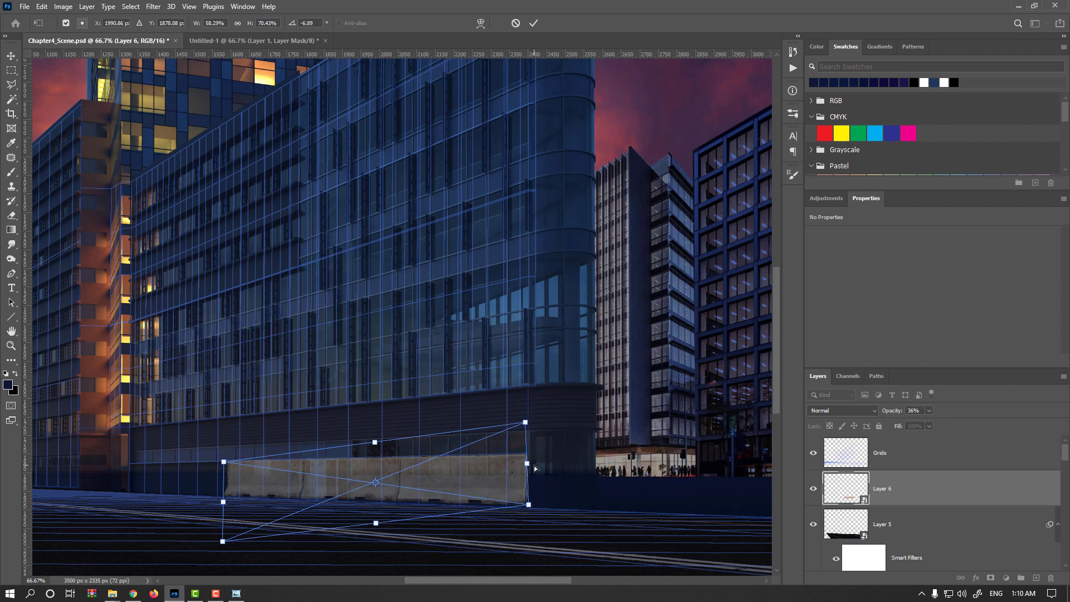
pyautogui.moveTo(525, 425); pyautogui.dragTo(525, 423)
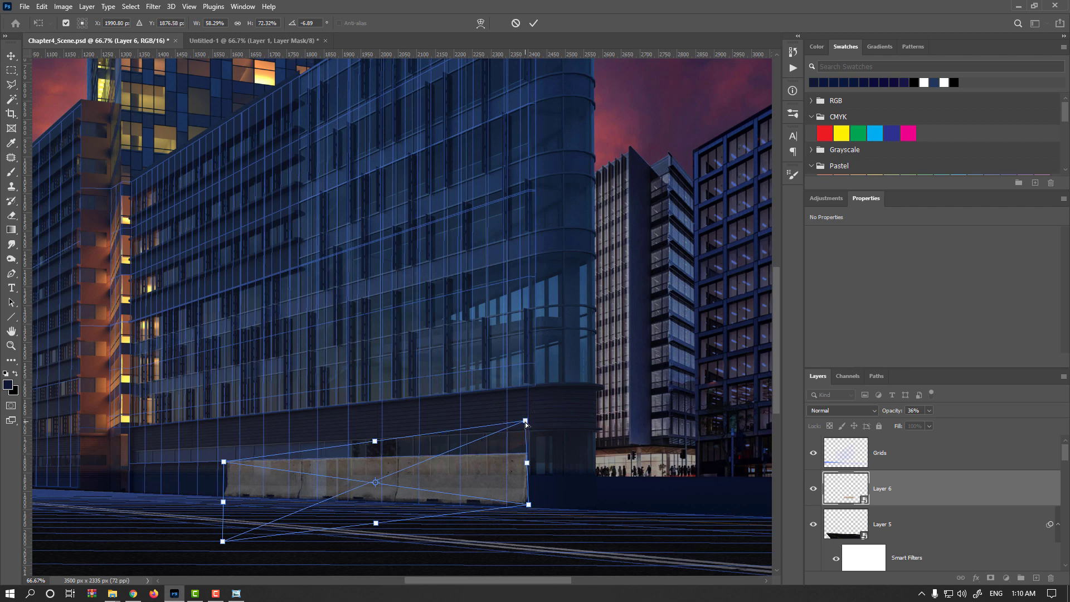
pyautogui.press('Return')
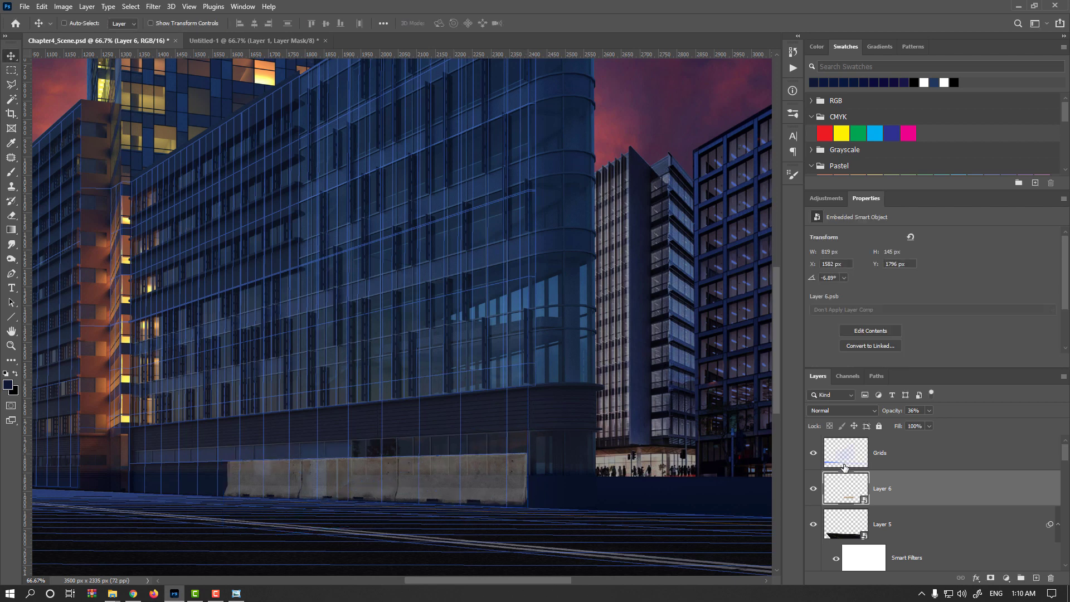
pyautogui.click(815, 455)
pyautogui.hotkey('ctrl', '-')
pyautogui.hotkey('ctrl', '-')
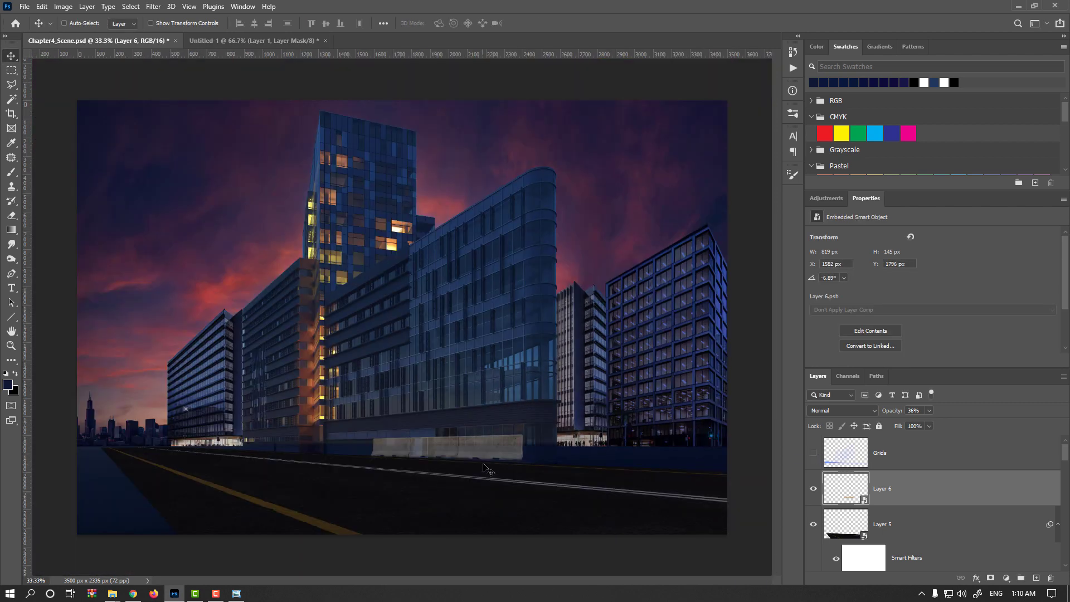
# Adjust the barrier's skew slightly, move it onto the road before the central building, and restore its opacity to 100%
pyautogui.hotkey('ctrl', 't')
pyautogui.scroll(1, 524, 446)
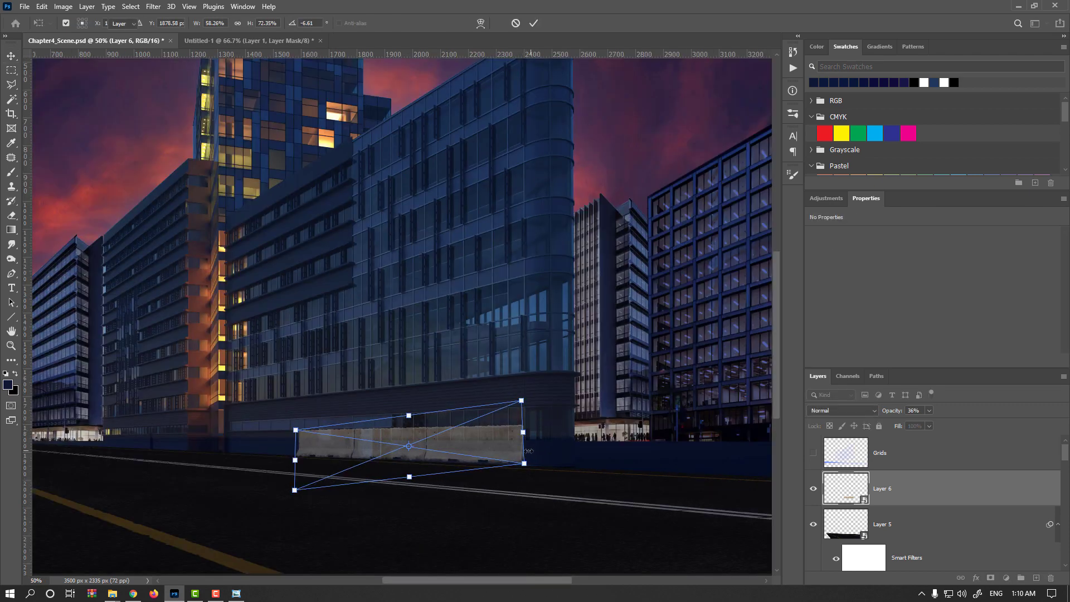
pyautogui.press('Return')
pyautogui.scroll(-1, 528, 455)
pyautogui.moveTo(470, 446); pyautogui.dragTo(463, 459)
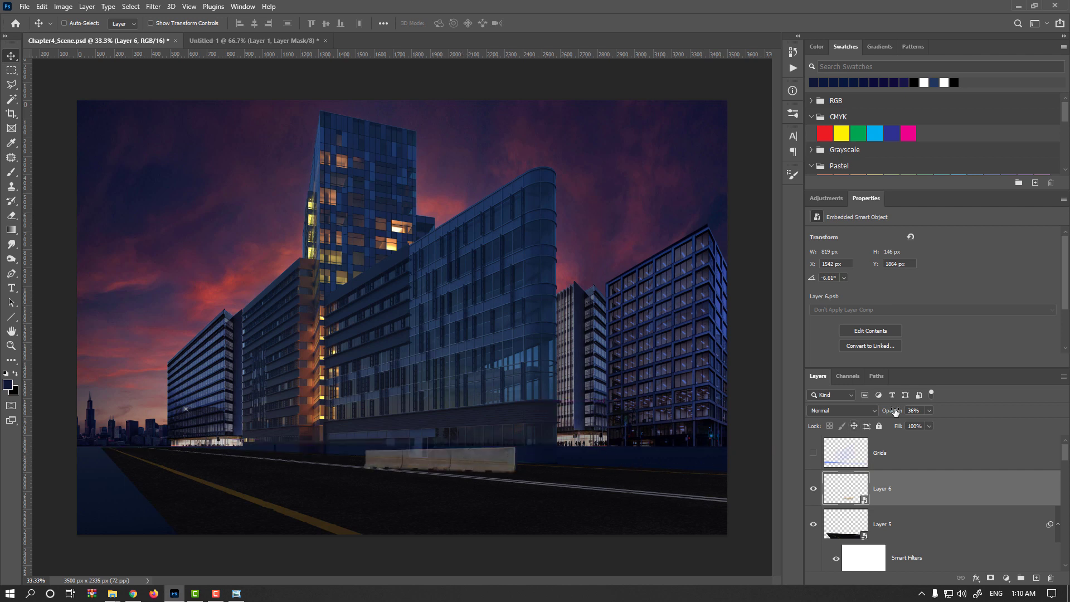
pyautogui.moveTo(895, 412); pyautogui.dragTo(950, 412)
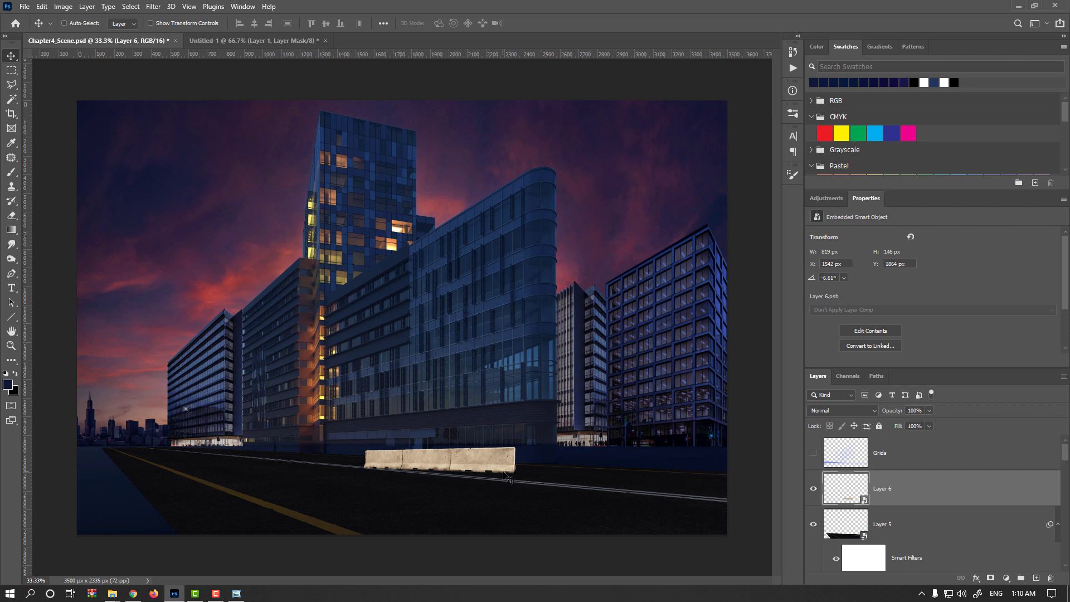
# Scale the barrier to about 30% width and 37% height and place it on the road near the building's curved corner
pyautogui.hotkey('ctrl', 't')
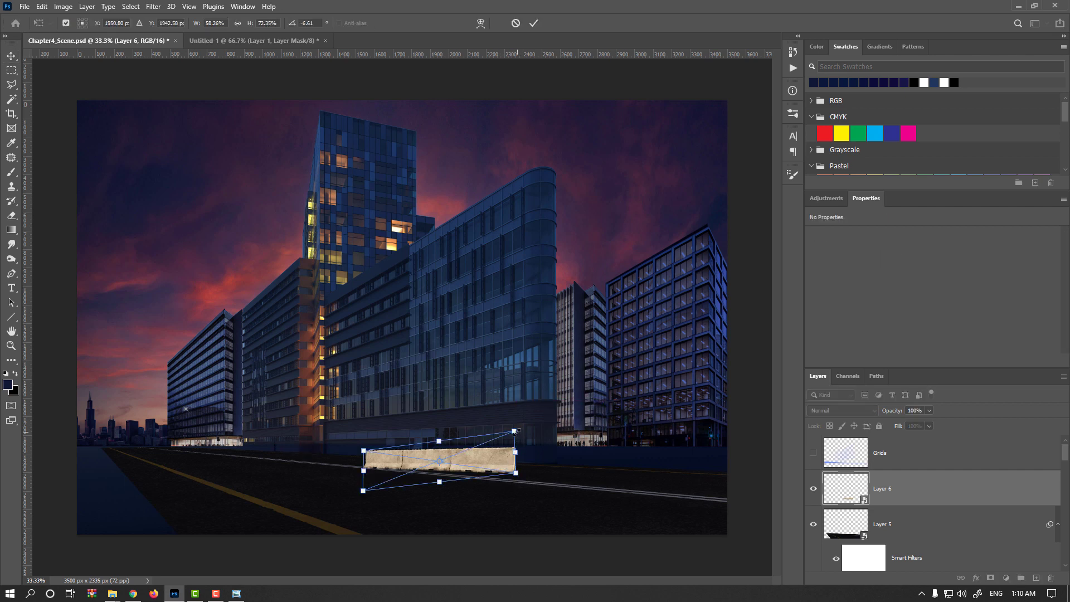
pyautogui.moveTo(513, 433); pyautogui.dragTo(590, 474)
pyautogui.press('Return')
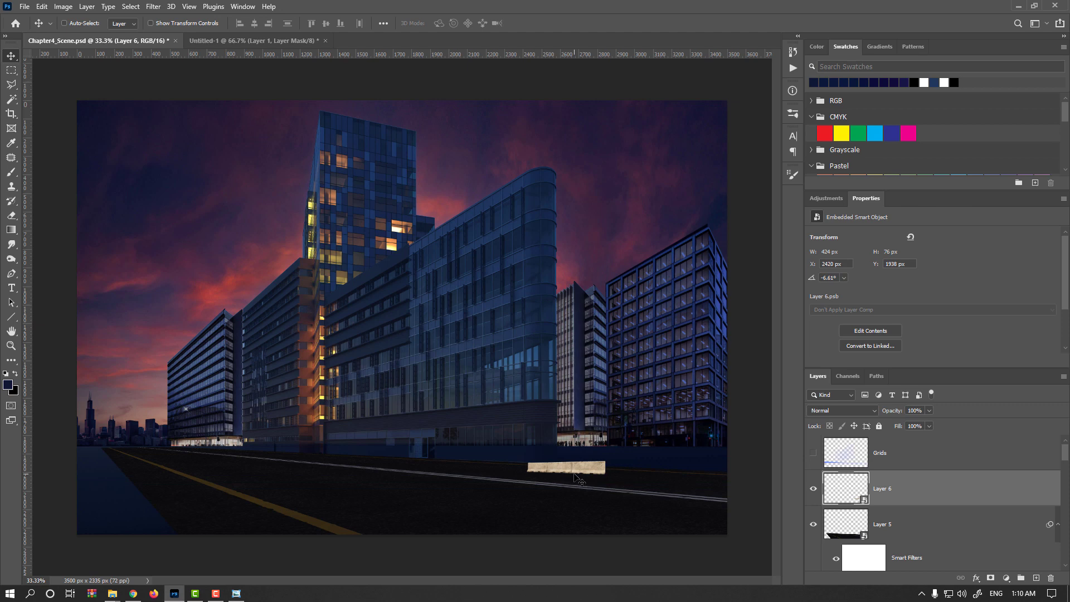
# Reshape the barrier to about 626 x 120 px and place two copies of it in a row along the road
pyautogui.hotkey('ctrl', 't')
pyautogui.scroll(1, 536, 471)
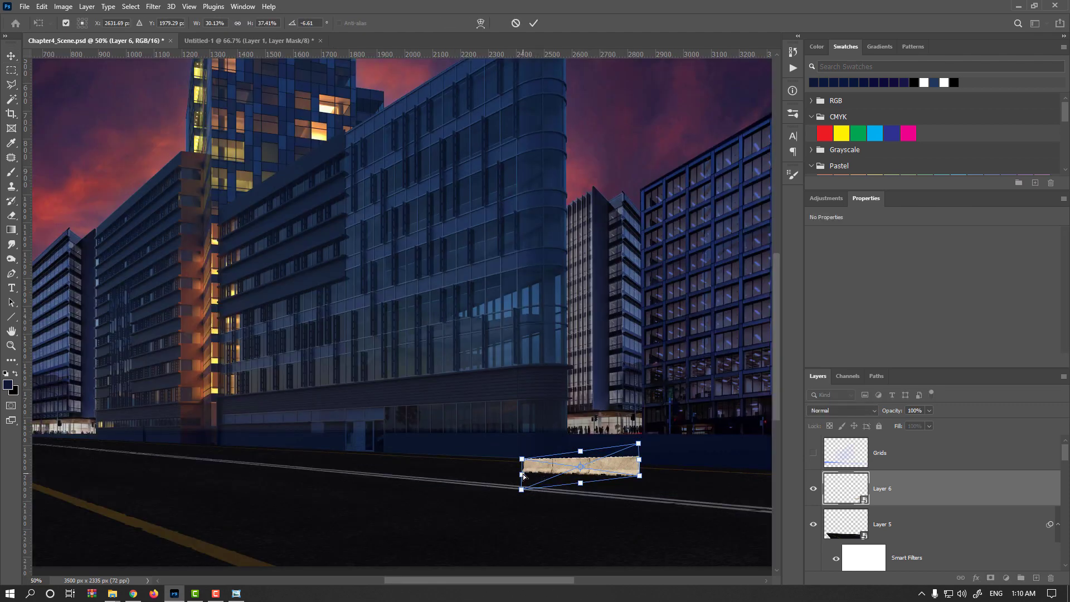
pyautogui.moveTo(526, 474); pyautogui.dragTo(199, 441)
pyautogui.press('Return')
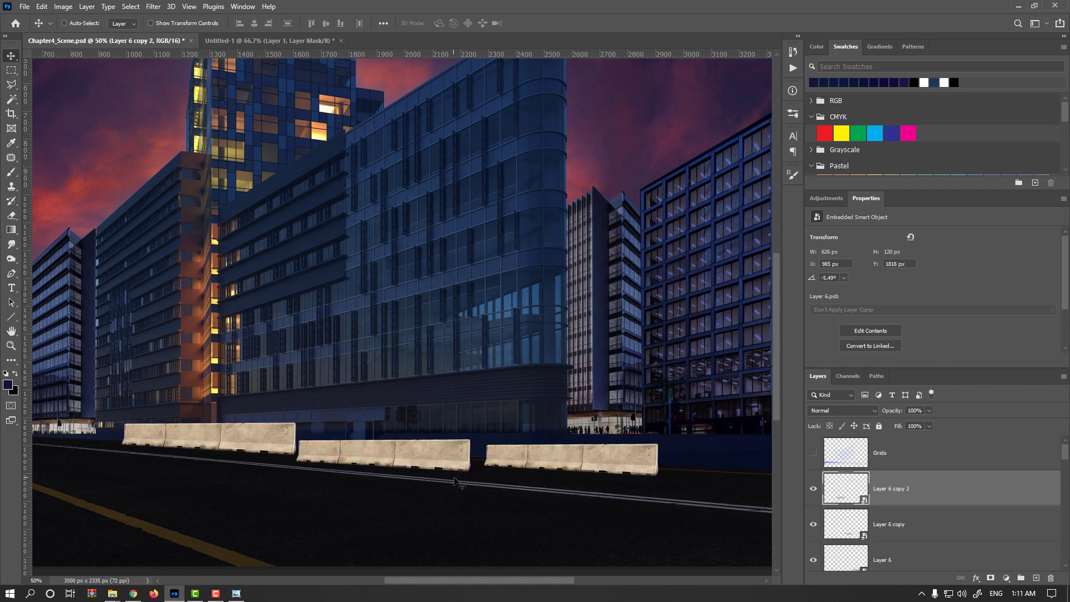
# Undo the two barrier copies, leaving a single barrier on the road
pyautogui.hotkey('ctrl', 'z')
pyautogui.hotkey('ctrl', 'z')
pyautogui.hotkey('ctrl', 'z')
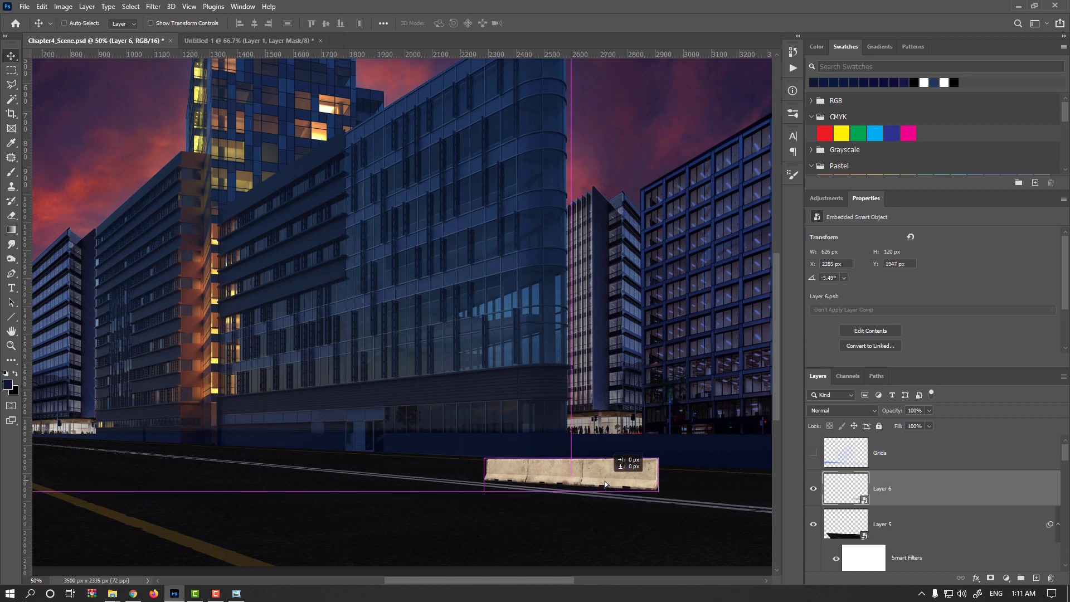
# Transform the barrier to about 49% width and 68% height, skewing it to run along the white road line
pyautogui.hotkey('ctrl', 't')
pyautogui.moveTo(662, 470); pyautogui.dragTo(653, 473)
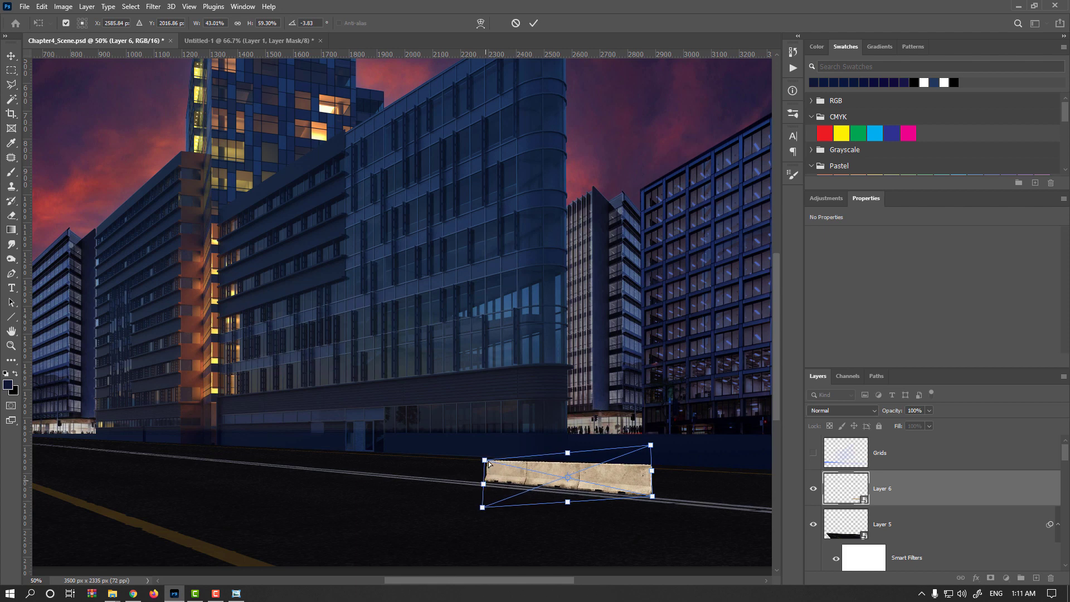
pyautogui.moveTo(484, 459); pyautogui.dragTo(461, 448)
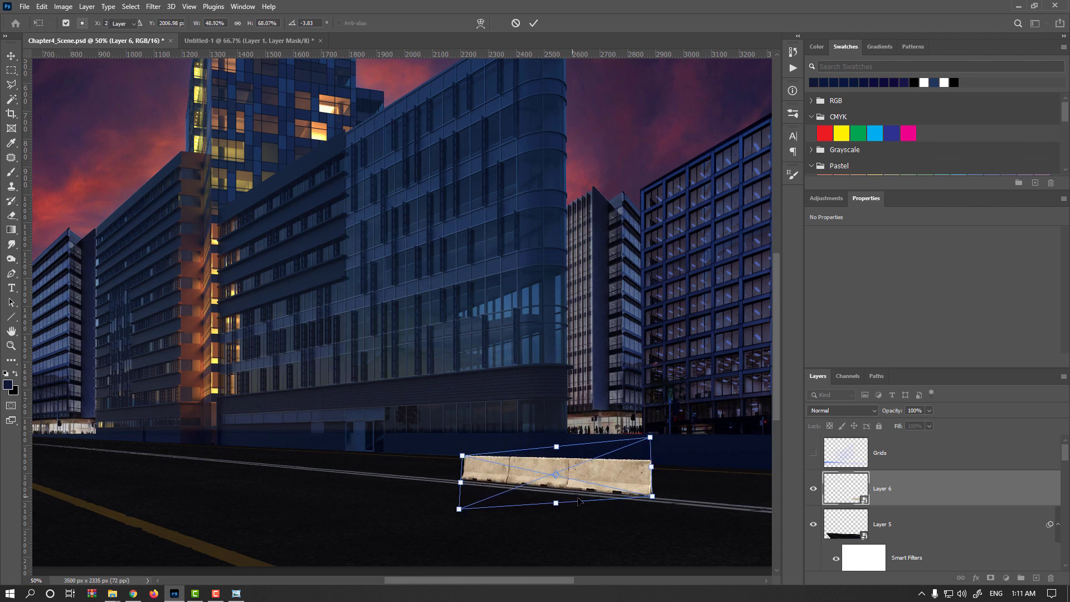
pyautogui.press('Return')
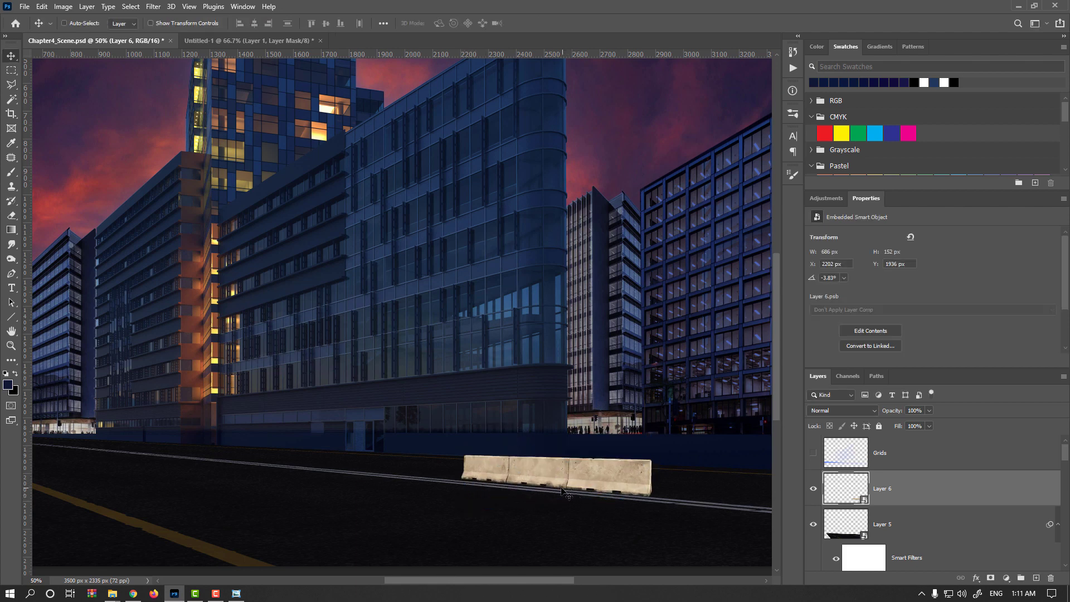
# Refine the barrier's slant along the white road line and enlarge it to about 53% width and 73% height
pyautogui.click(563, 492)
pyautogui.hotkey('ctrl', 't')
pyautogui.hotkey('ctrl', '+')
pyautogui.scroll(-10, 459, 484)
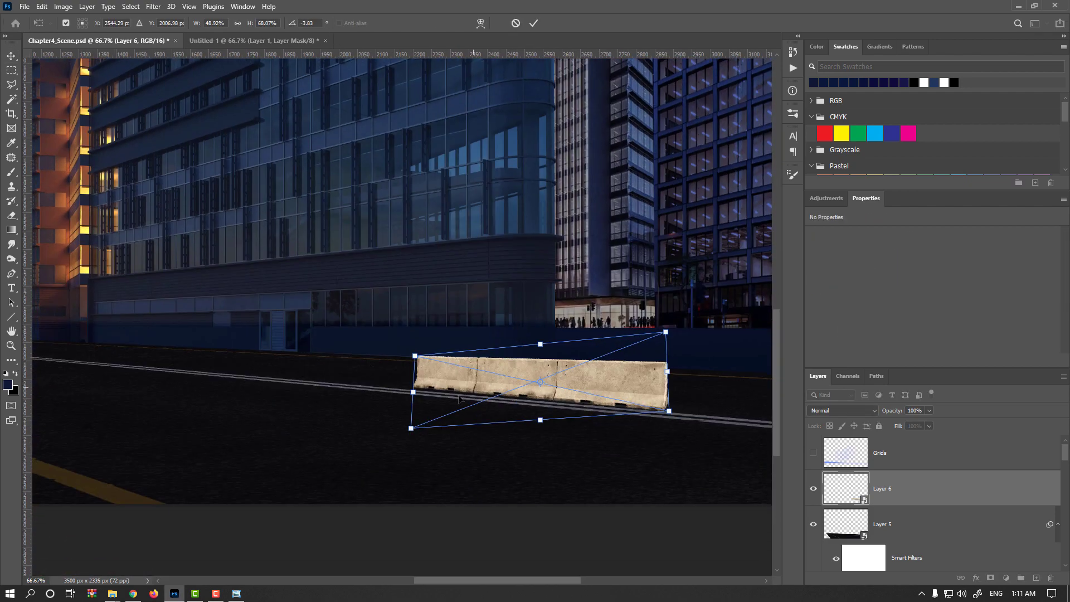
pyautogui.moveTo(413, 394); pyautogui.dragTo(419, 398)
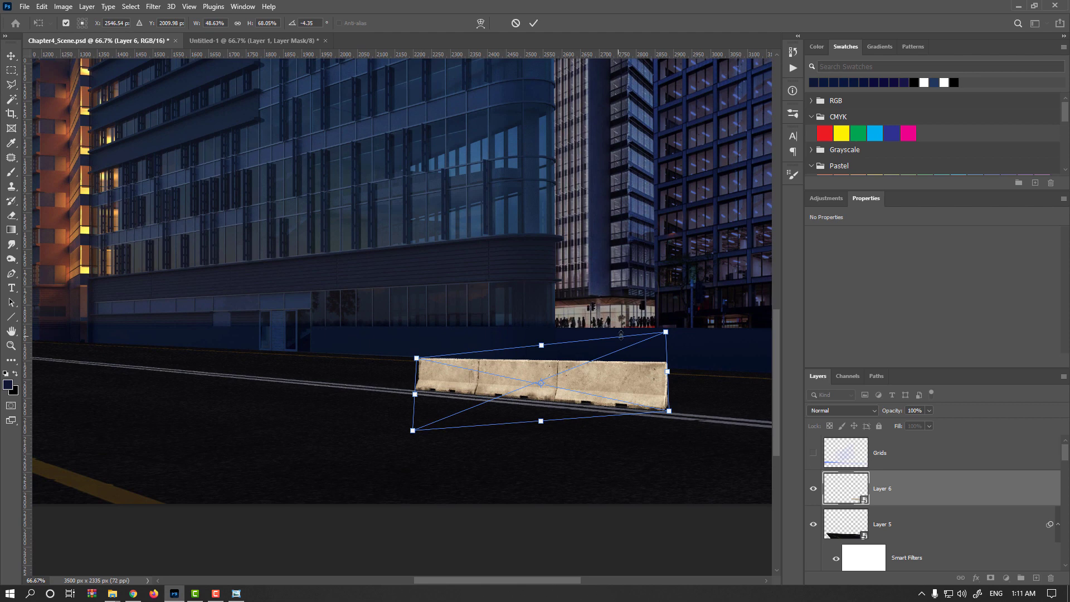
pyautogui.moveTo(665, 332); pyautogui.dragTo(684, 322)
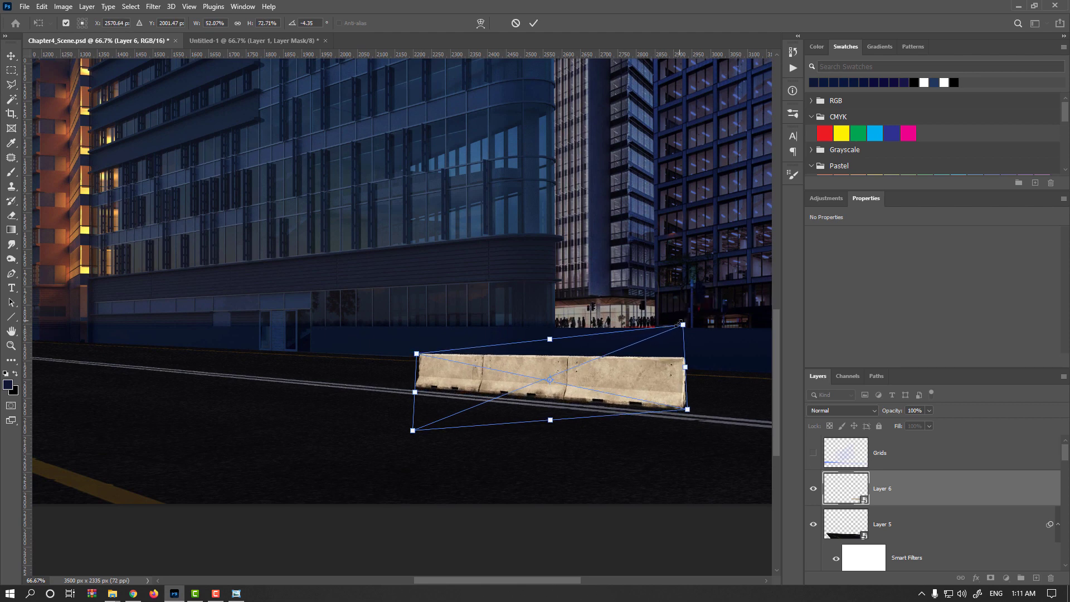
pyautogui.press('Return')
pyautogui.hotkey('ctrl', '-')
pyautogui.hotkey('ctrl', '-')
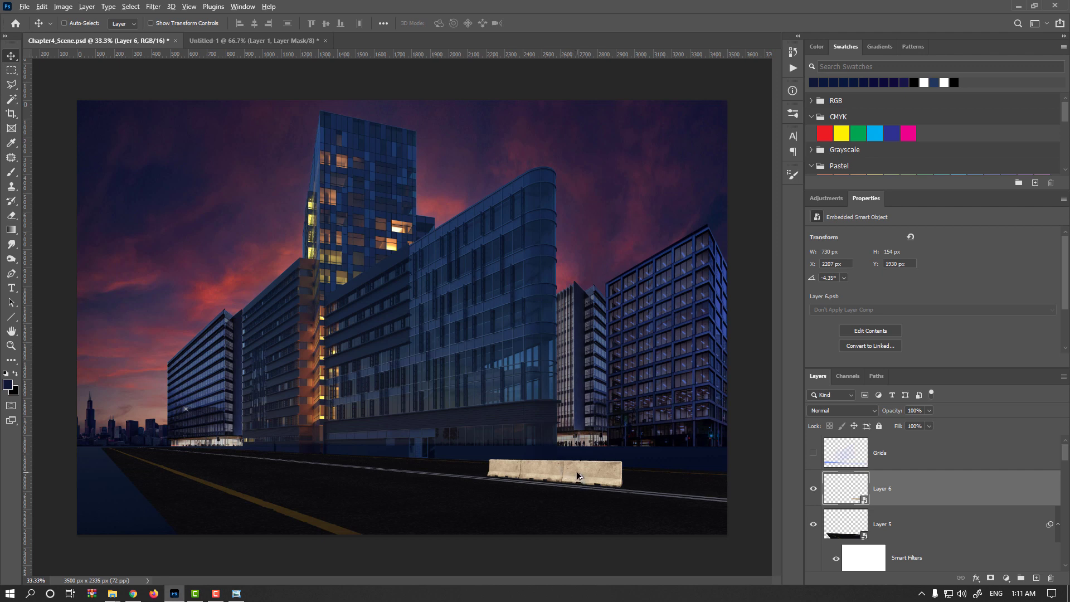
# Duplicate the barrier layer, hide the original and rasterize the duplicate
pyautogui.moveTo(577, 470); pyautogui.dragTo(442, 473)
pyautogui.hotkey('ctrl', 'z')
pyautogui.moveTo(861, 500); pyautogui.dragTo(1036, 578)
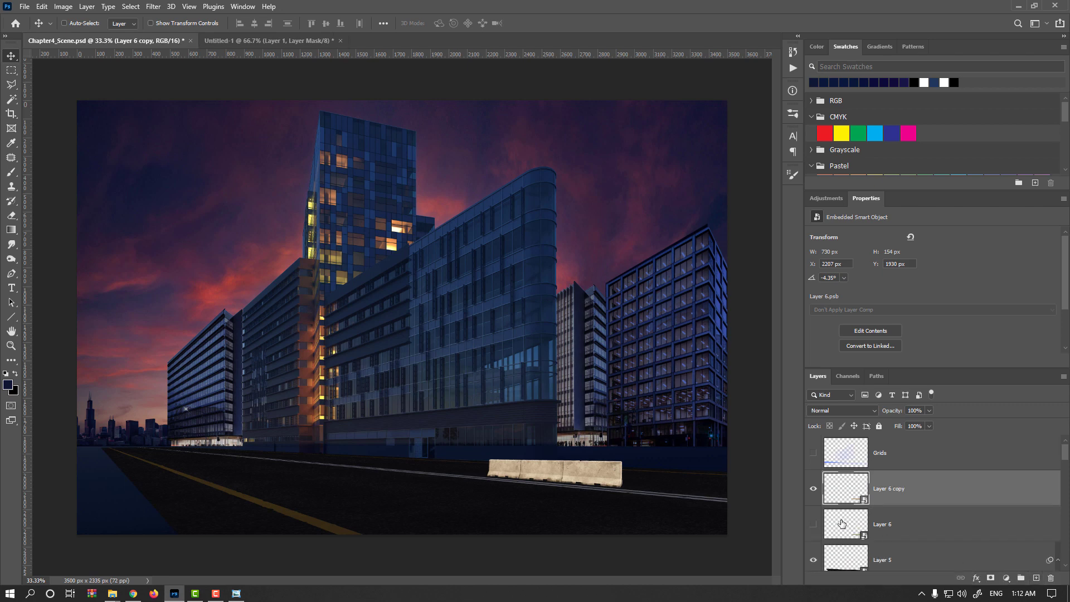
pyautogui.rightClick(897, 486)
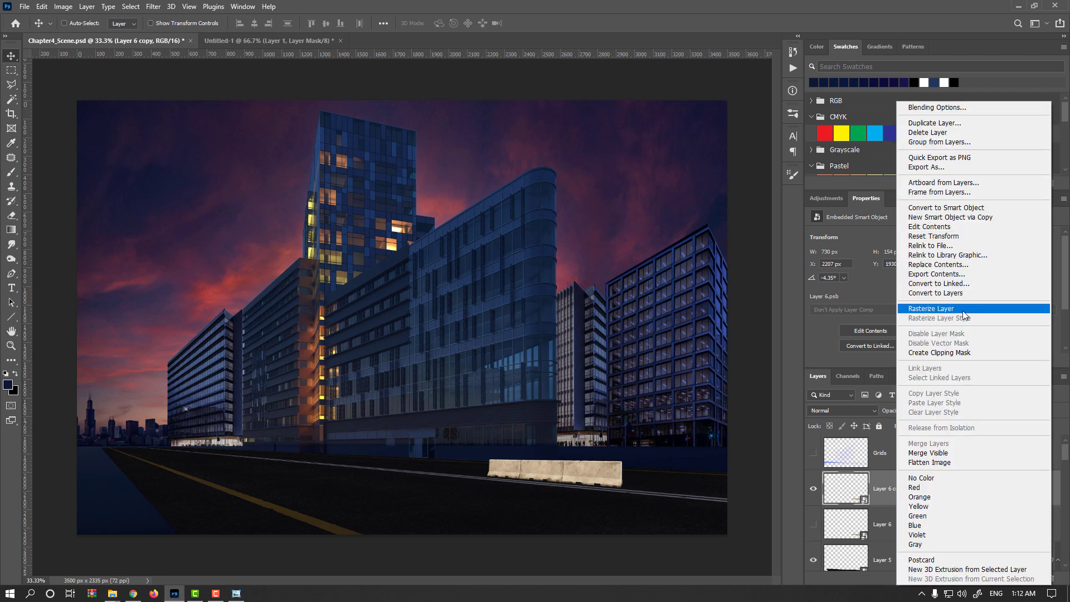
pyautogui.click(964, 313)
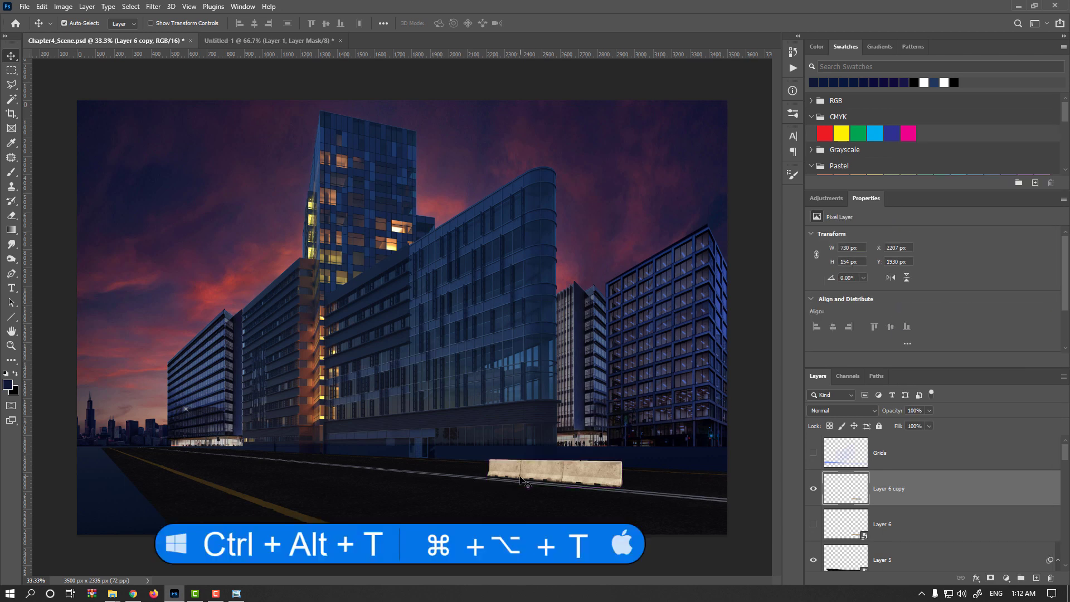
# Transform a duplicate of the barrier, placing it against the first one's far end and scaling it to about 67%
pyautogui.hotkey('ctrl', 'alt', 't')
pyautogui.scroll(1, 570, 475)
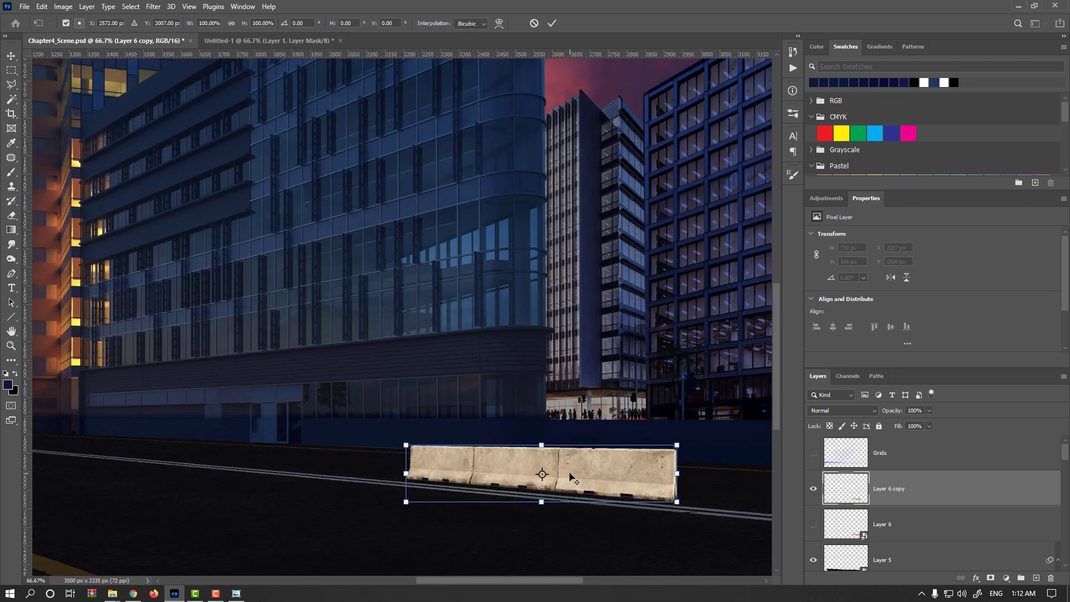
pyautogui.moveTo(589, 478); pyautogui.dragTo(312, 455)
pyautogui.press('Down')
pyautogui.press('Down')
pyautogui.press('Down')
pyautogui.press('Down')
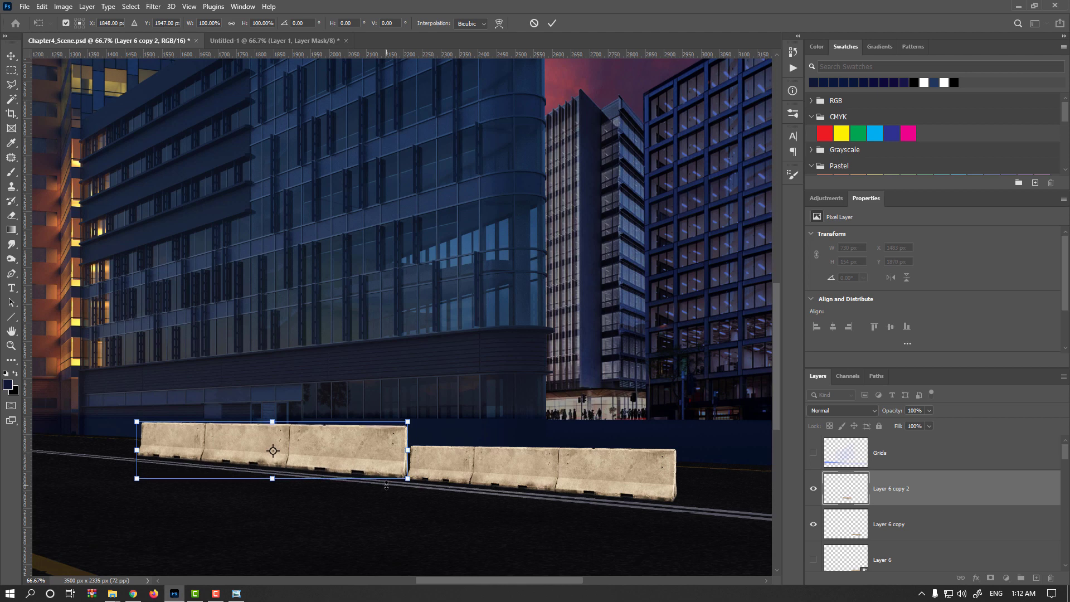
pyautogui.moveTo(134, 422); pyautogui.dragTo(224, 439)
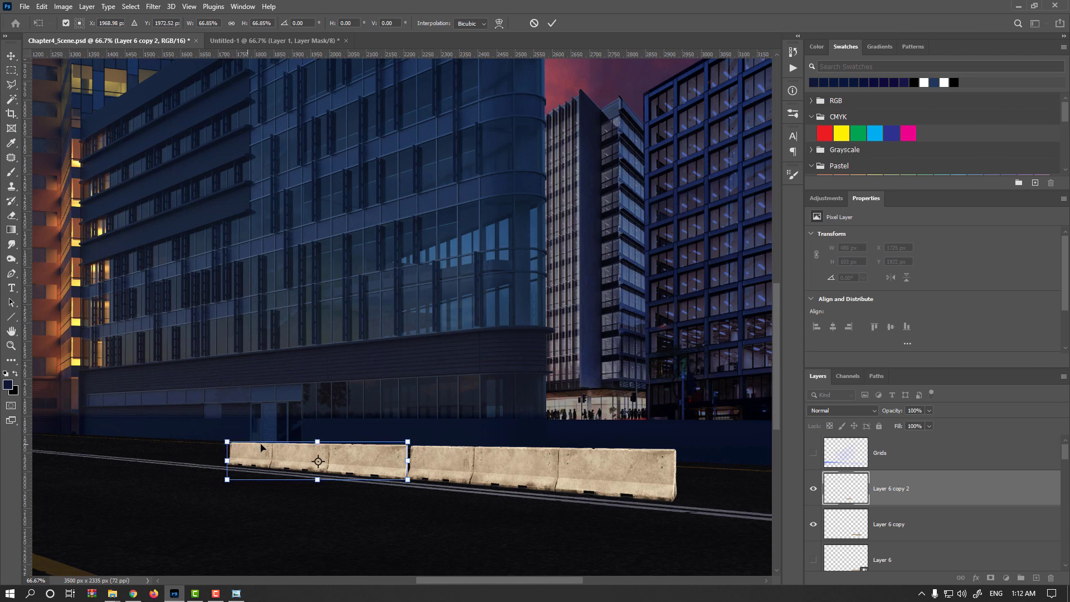
pyautogui.press('Return')
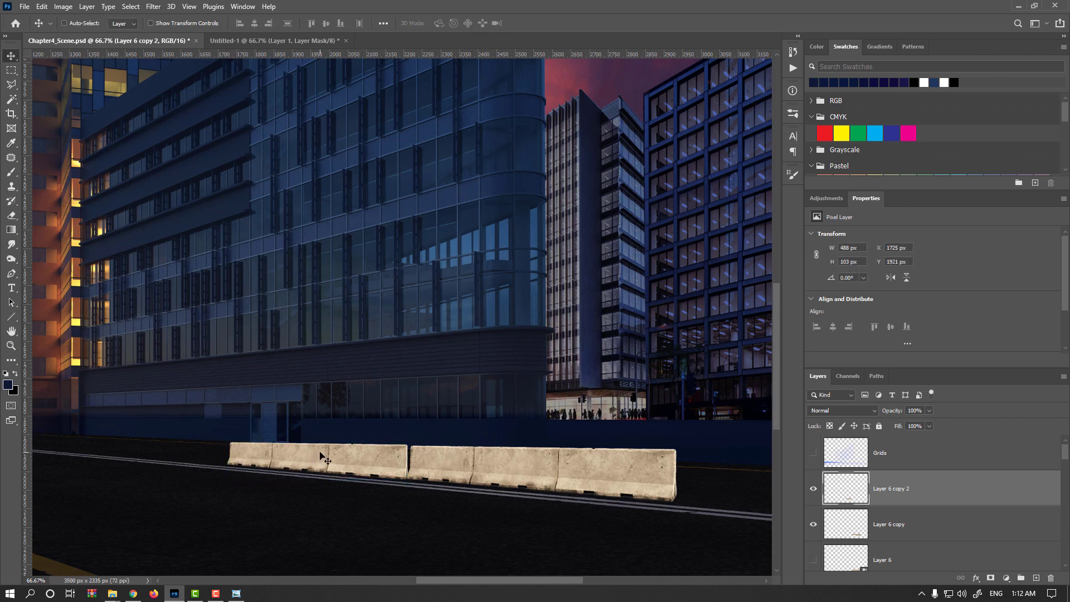
# Repeat the duplicating transform until the shrinking barriers recede along the road into the distance
pyautogui.hotkey('ctrl', '-')
pyautogui.hotkey('ctrl', '-')
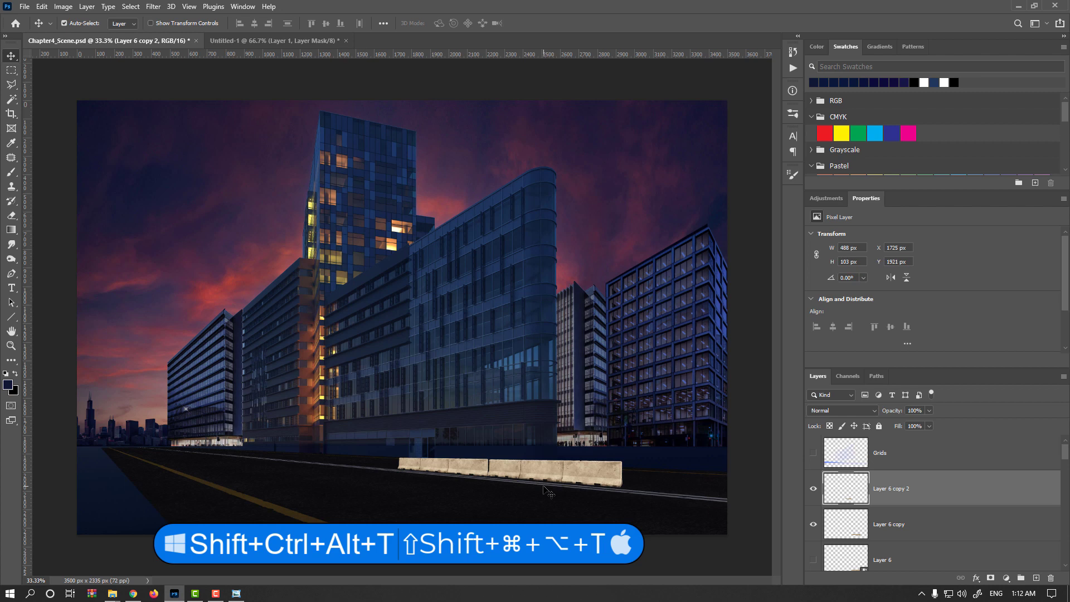
pyautogui.hotkey('ctrl', 'alt', 'shift', 't')
pyautogui.hotkey('ctrl', 'alt', 'shift', 't')
pyautogui.hotkey('ctrl', 'alt', 'shift', 't')
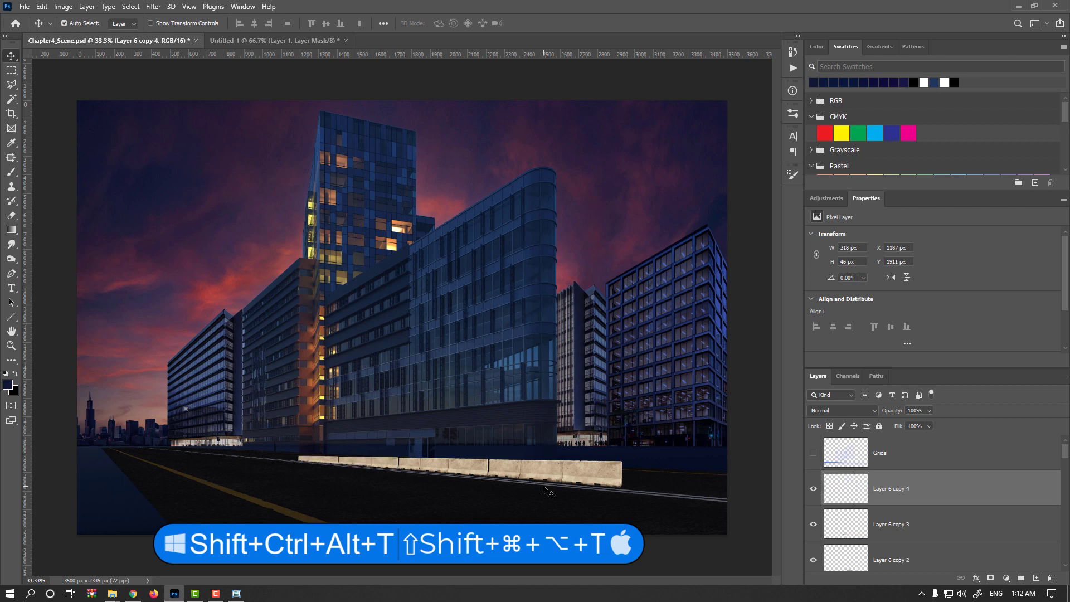
pyautogui.hotkey('ctrl', 'alt', 'shift', 't')
pyautogui.hotkey('ctrl', 'alt', 'shift', 't')
pyautogui.hotkey('ctrl', 'alt', 'shift', 't')
pyautogui.hotkey('ctrl', 'alt', 'shift', 't')
pyautogui.hotkey('ctrl', 'alt', 'shift', 't')
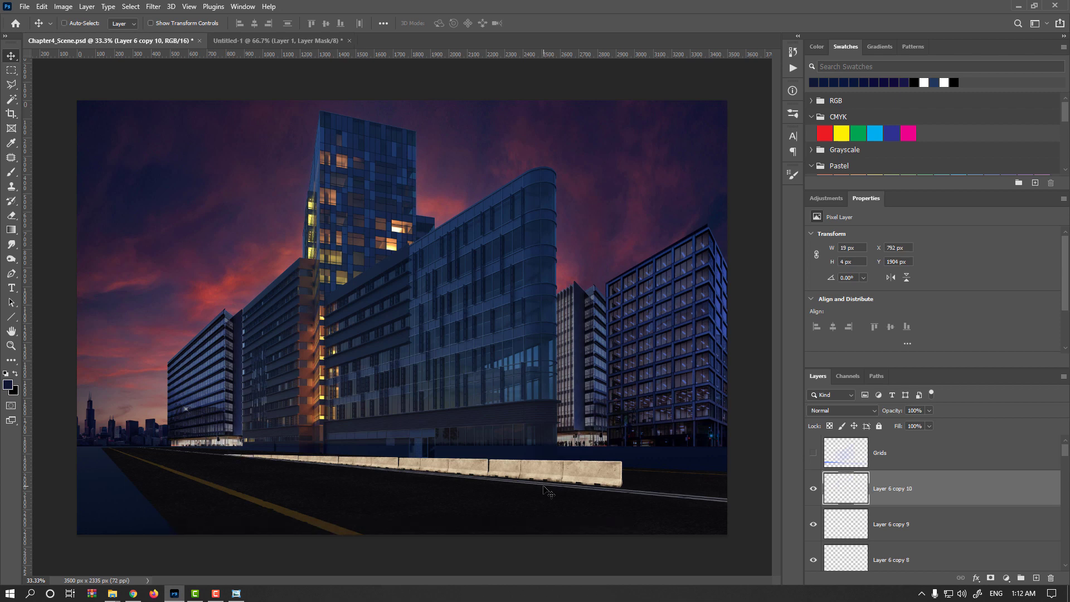
# Undo the repeated barrier copies, leaving a single barrier on the road
pyautogui.hotkey('ctrl', 'z')
pyautogui.hotkey('ctrl', 'z')
pyautogui.hotkey('ctrl', 'z')
pyautogui.hotkey('ctrl', 'z')
pyautogui.hotkey('ctrl', 'z')
pyautogui.hotkey('ctrl', 'z')
pyautogui.hotkey('ctrl', 'z')
pyautogui.hotkey('ctrl', 'z')
pyautogui.hotkey('ctrl', 'z')
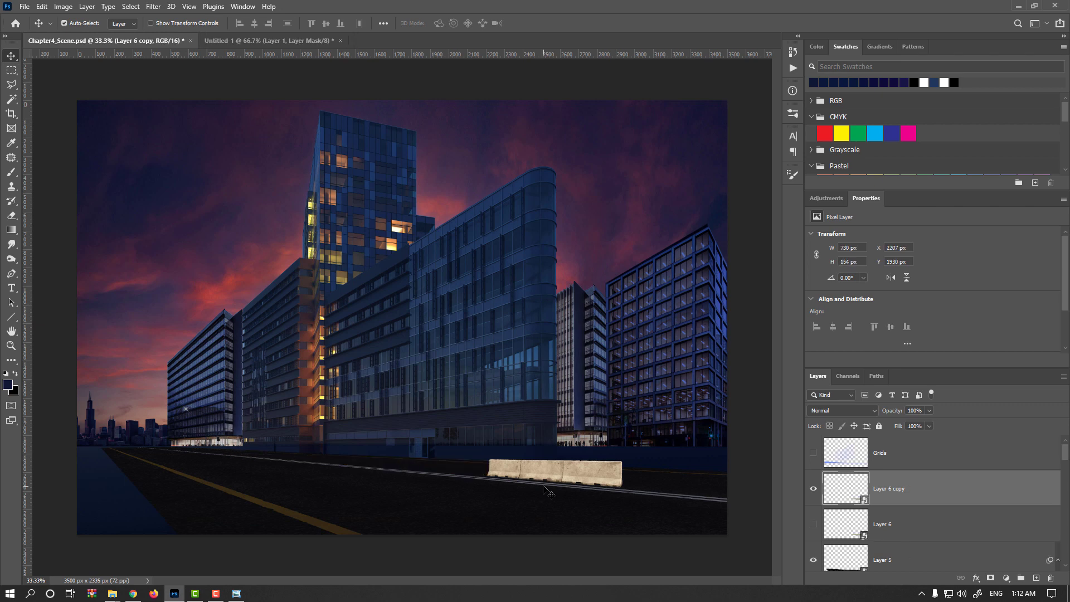
# Stretch the single barrier's far end to about 105% width and 107% height, keeping its near upper corner level with the road perspective
pyautogui.scroll(2, 545, 490)
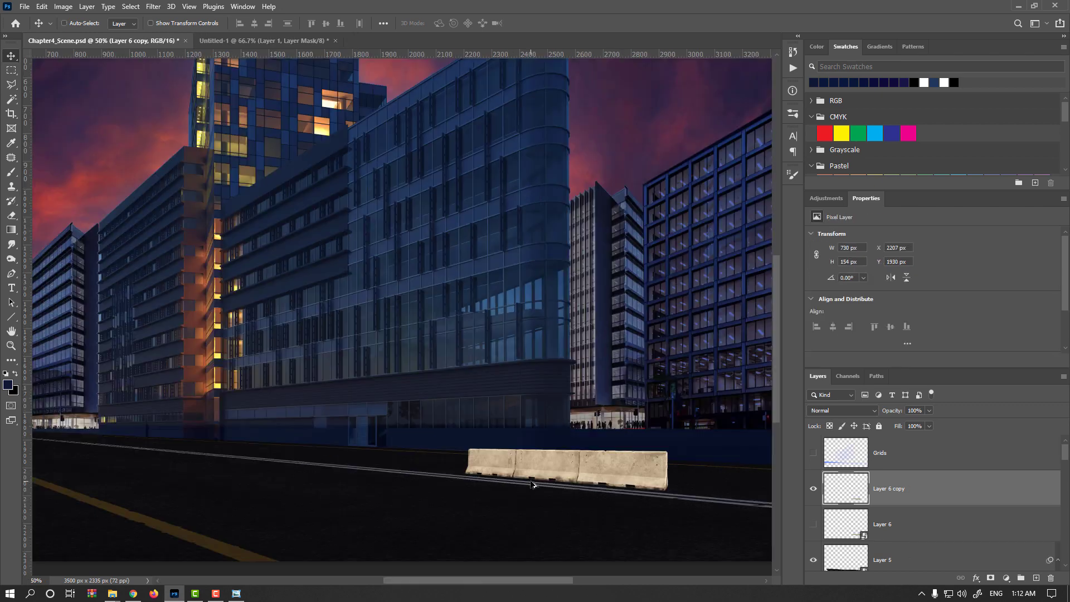
pyautogui.hotkey('ctrl', 't')
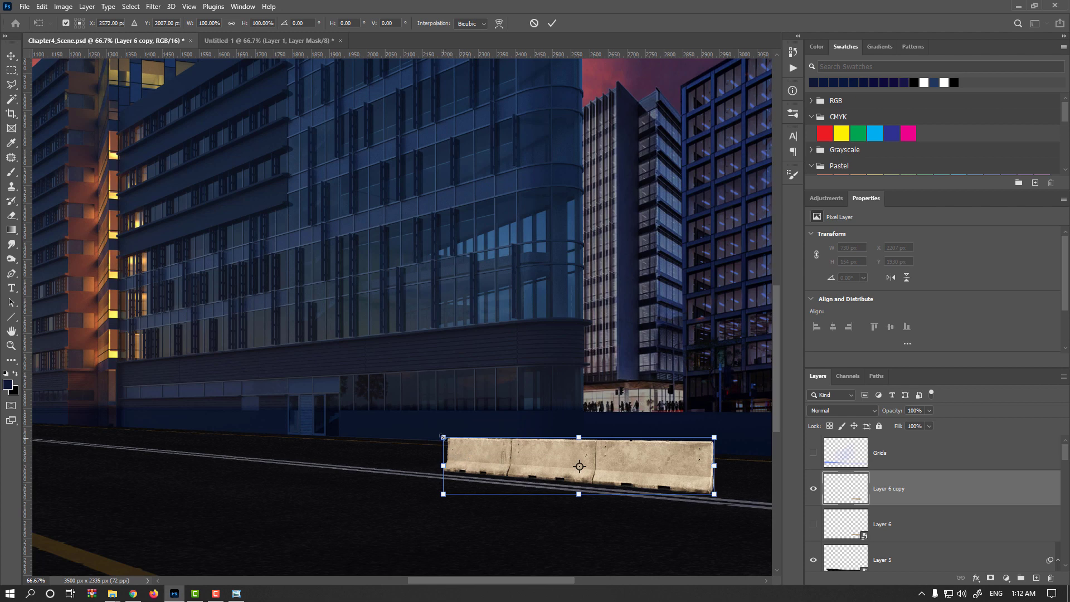
pyautogui.moveTo(443, 437); pyautogui.dragTo(431, 436)
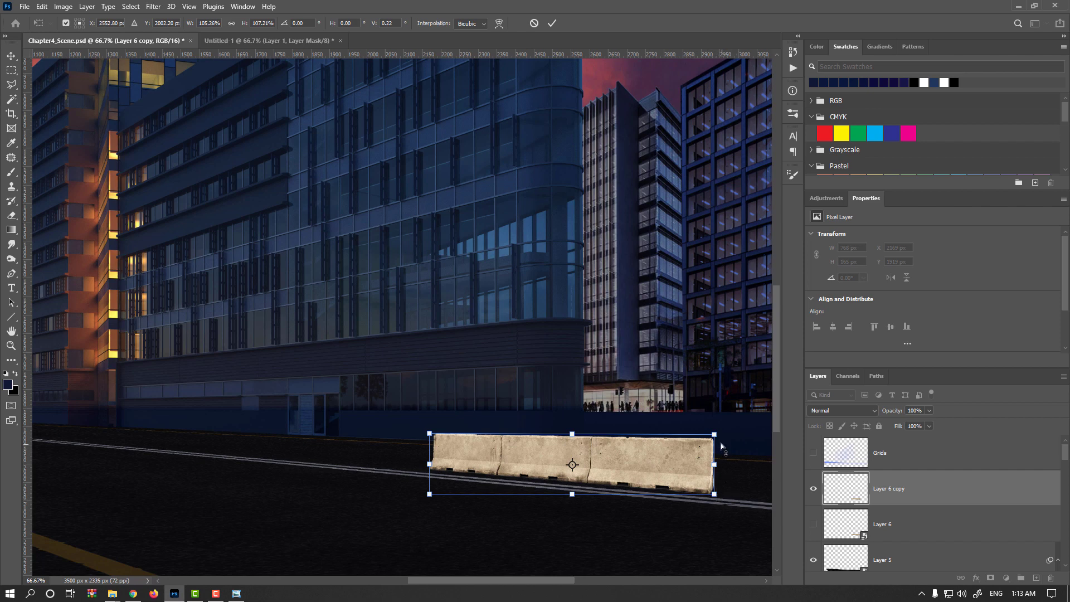
pyautogui.moveTo(716, 435); pyautogui.dragTo(716, 438)
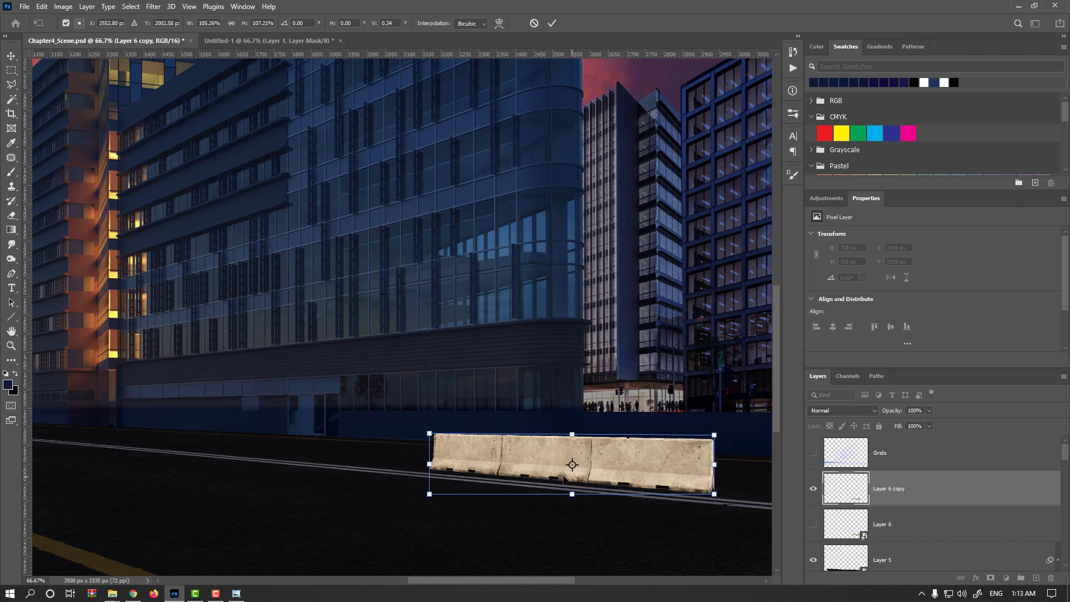
pyautogui.moveTo(731, 479); pyautogui.dragTo(733, 477)
pyautogui.press('Return')
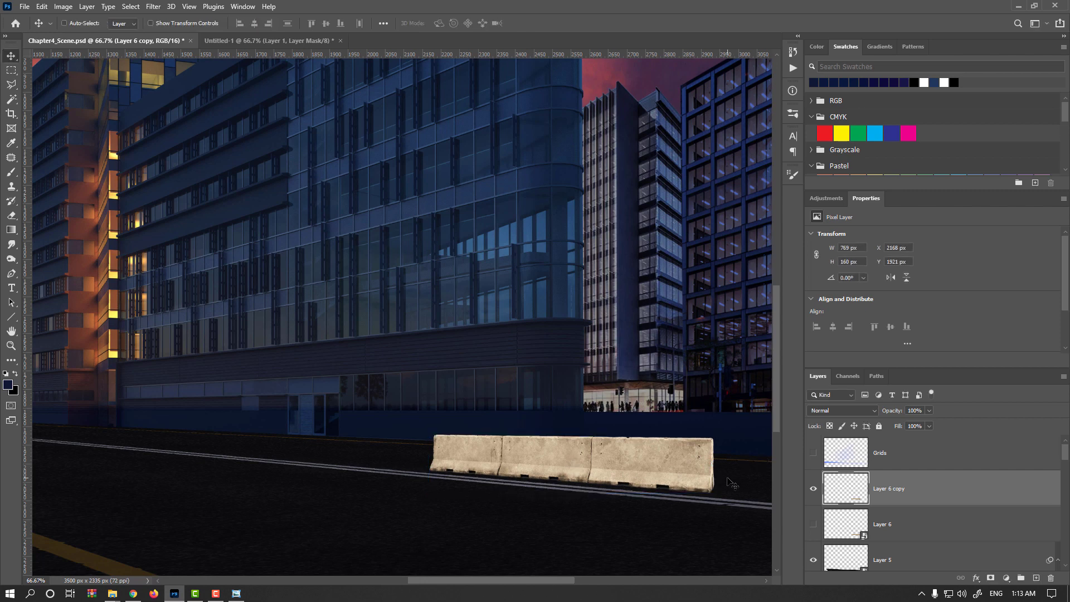
pyautogui.hotkey('ctrl', 't')
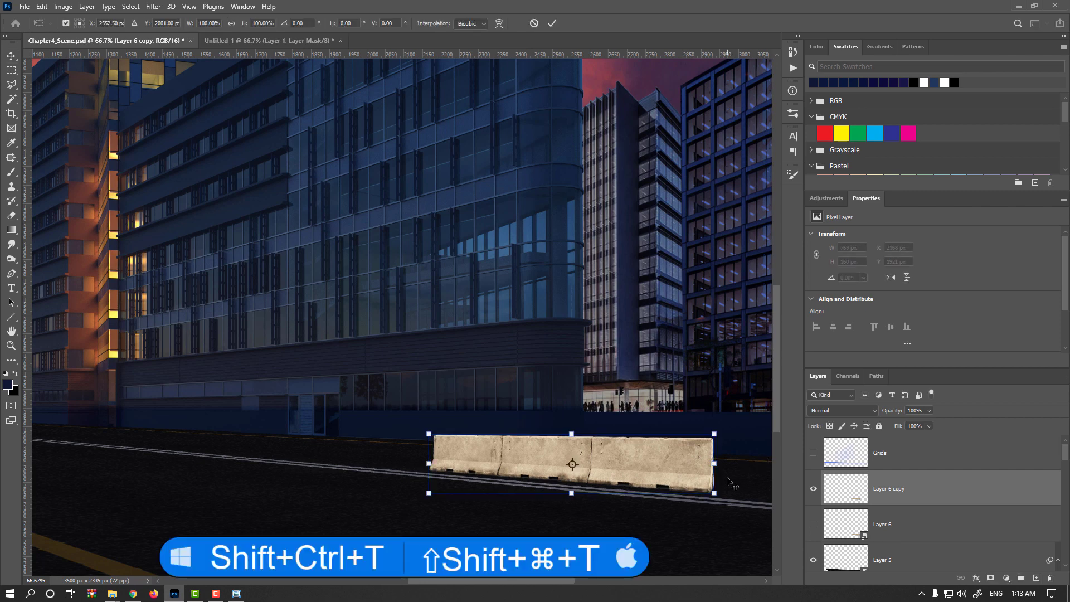
pyautogui.moveTo(665, 495); pyautogui.dragTo(385, 457)
pyautogui.moveTo(144, 410); pyautogui.dragTo(191, 420)
pyautogui.press('Escape')
pyautogui.press('Delete')
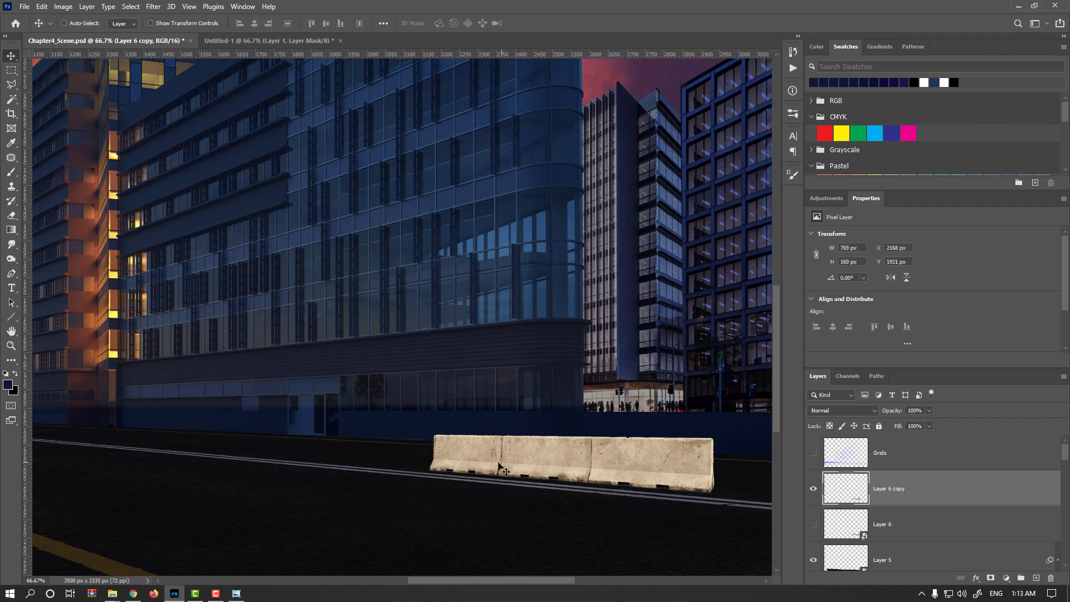
# Raise the barrier's far upper corner with Free Transform, bringing its height to about 109%
pyautogui.hotkey('ctrl', 't')
pyautogui.moveTo(428, 436); pyautogui.dragTo(428, 429)
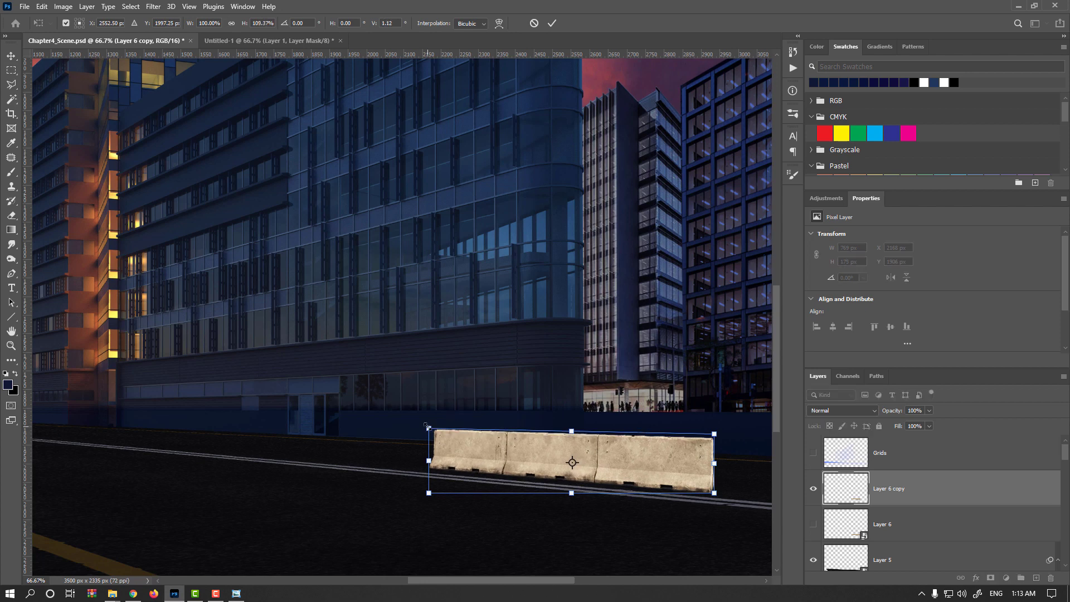
pyautogui.press('Return')
# Transform a duplicate of the barrier, moving it beyond the first one's far end and scaling it to about 87%
pyautogui.hotkey('ctrl', 't')
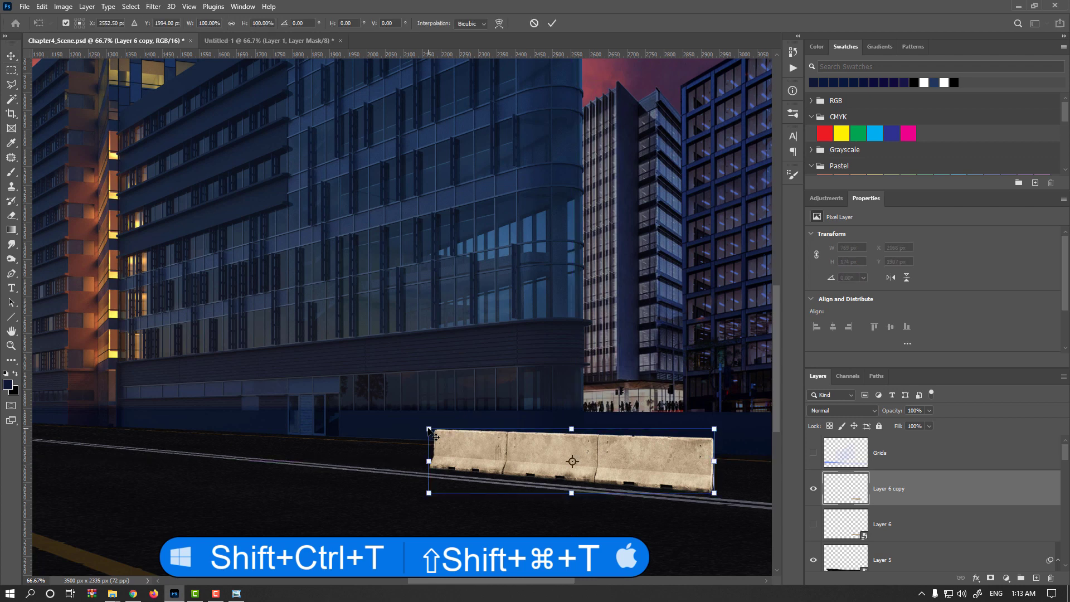
pyautogui.moveTo(677, 463); pyautogui.dragTo(389, 432)
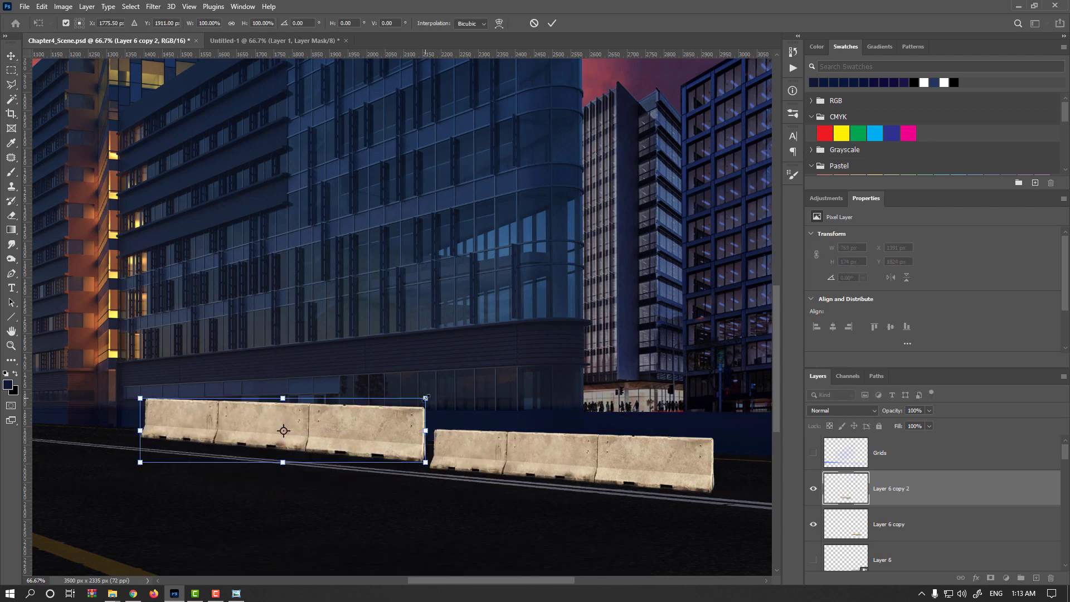
pyautogui.moveTo(426, 398); pyautogui.dragTo(435, 448)
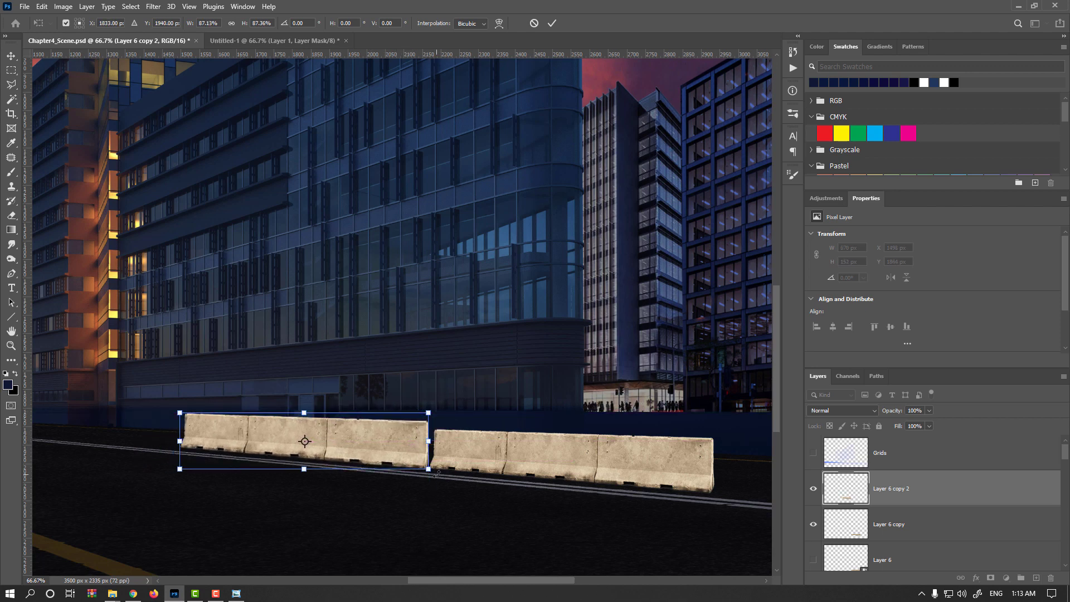
# Nudge the duplicate against the first barrier and shrink it to about 72% so it follows the white road line
pyautogui.press('Up')
pyautogui.press('Right')
pyautogui.press('Right')
pyautogui.press('Right')
pyautogui.press('Right')
pyautogui.press('Right')
pyautogui.press('Right')
pyautogui.press('Right')
pyautogui.press('Right')
pyautogui.press('Right')
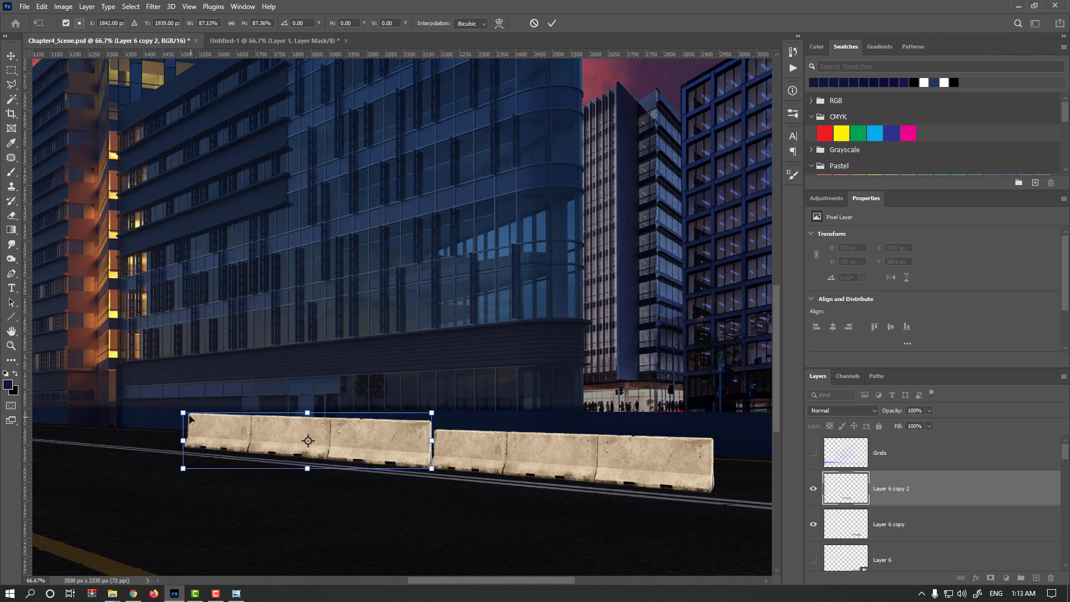
pyautogui.moveTo(186, 413); pyautogui.dragTo(226, 447)
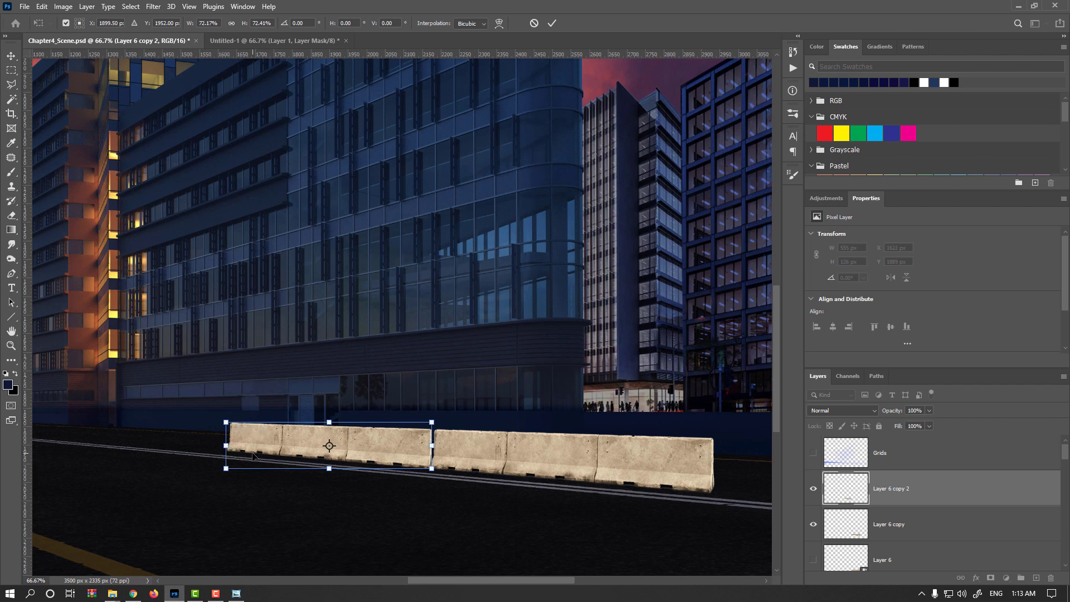
pyautogui.press('Return')
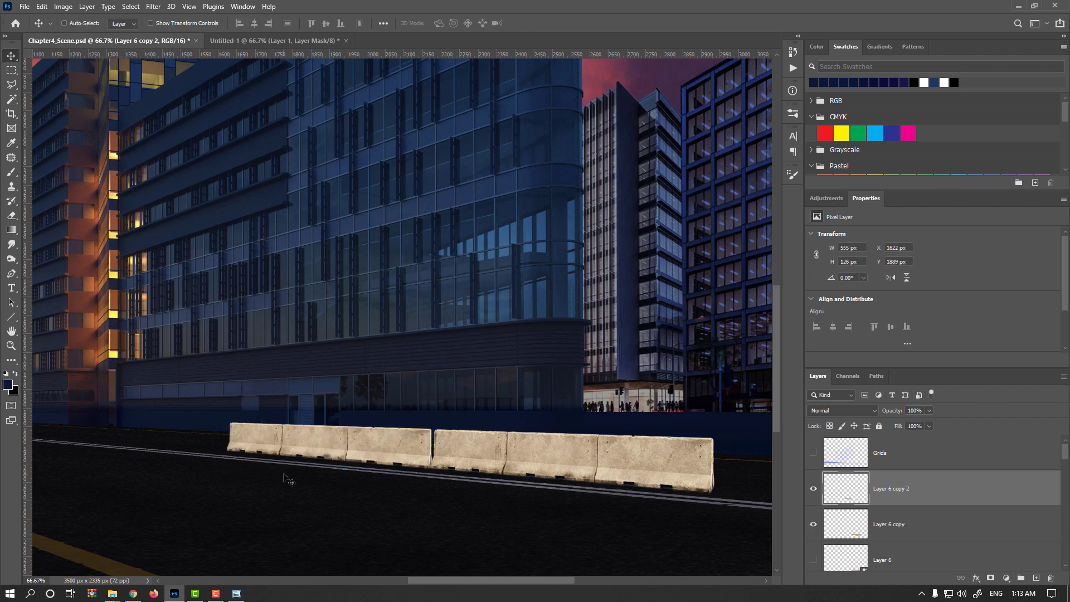
# Repeat the duplicating transform six times to extend the row of shrinking barriers along the road into the distance
pyautogui.scroll(-1, 338, 478)
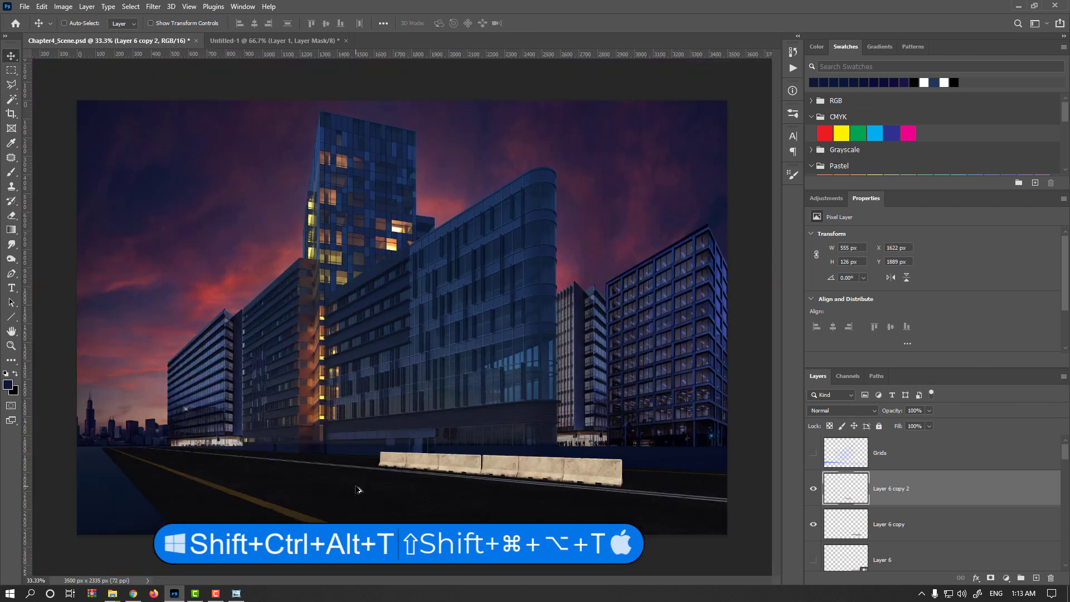
pyautogui.scroll(-1, 351, 489)
pyautogui.hotkey('shift', 'ctrl', 'alt', 't')
pyautogui.hotkey('shift', 'ctrl', 'alt', 't')
pyautogui.hotkey('shift', 'ctrl', 'alt', 't')
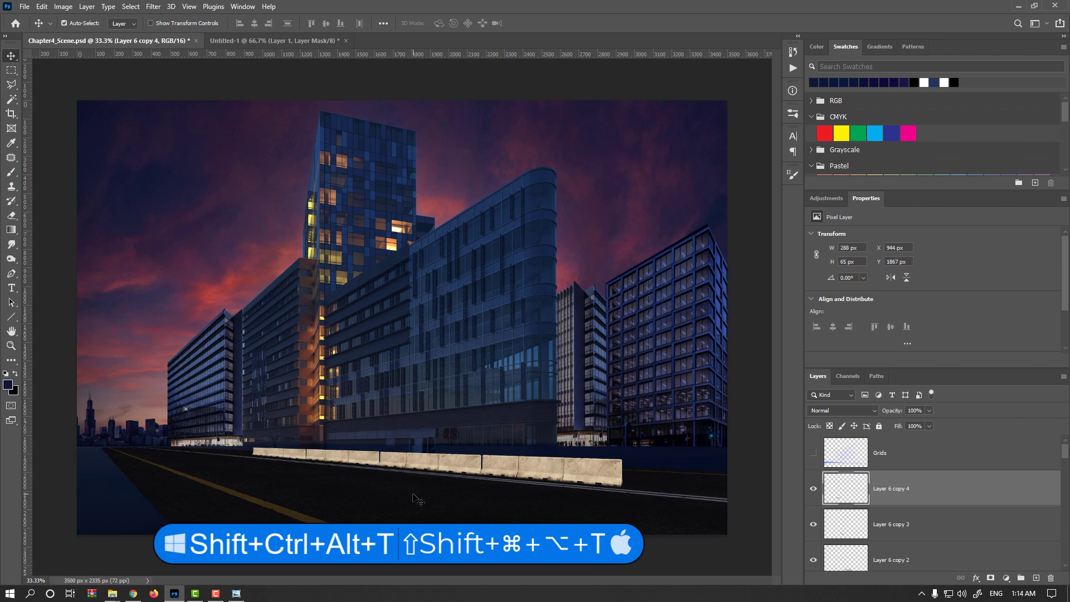
pyautogui.hotkey('shift', 'ctrl', 'alt', 't')
pyautogui.hotkey('shift', 'ctrl', 'alt', 't')
pyautogui.hotkey('shift', 'ctrl', 'alt', 't')
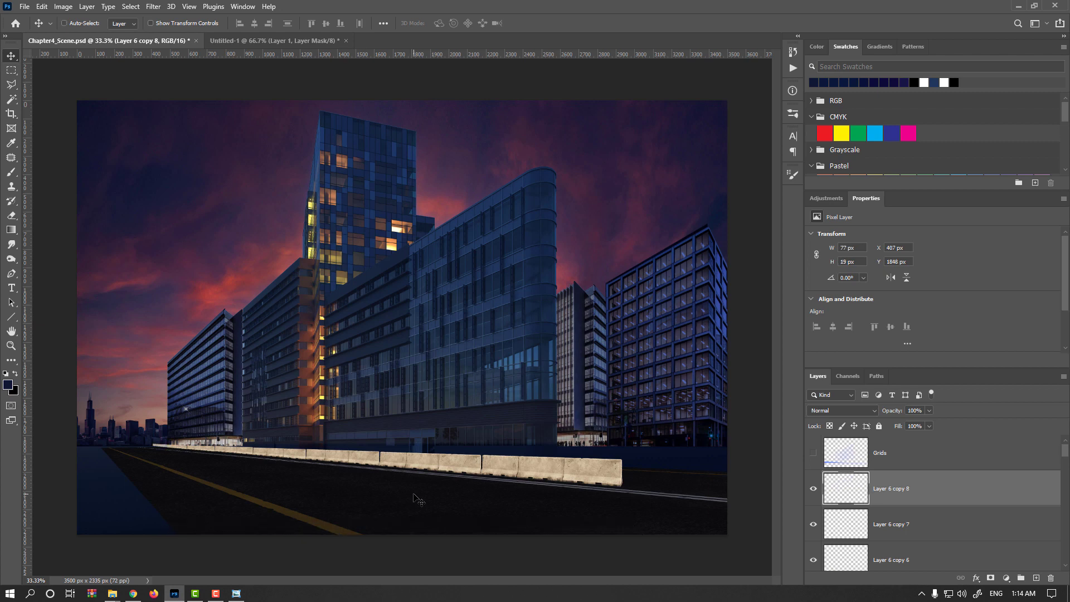
# Select all the visible barrier copy layers and merge them into a single layer
pyautogui.scroll(-4, 883, 522)
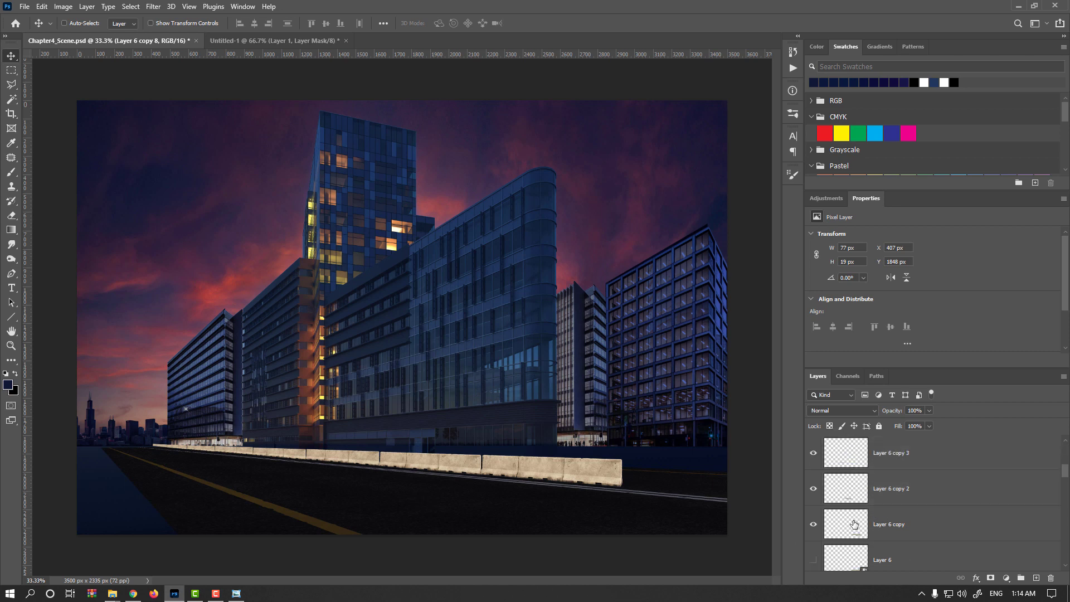
pyautogui.keyDown('shift'); pyautogui.click(854, 524); pyautogui.keyUp('shift')
pyautogui.hotkey('ctrl', 't')
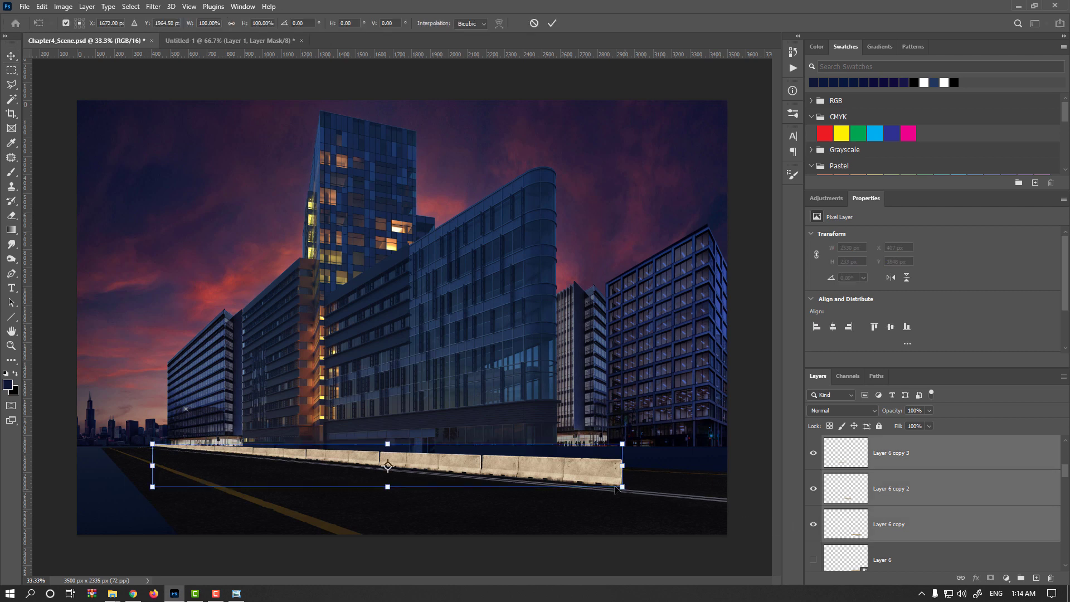
pyautogui.press('Return')
pyautogui.hotkey('ctrl', 'e')
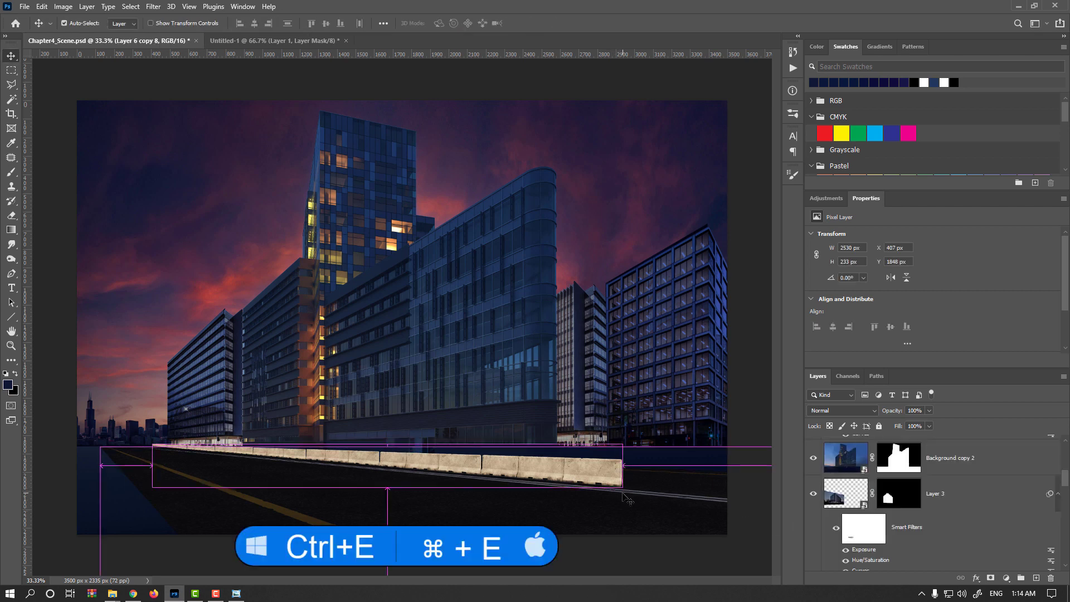
pyautogui.hotkey('ctrl', 't')
pyautogui.press('Return')
# Convert the merged barrier row layer to a smart object
pyautogui.scroll(6, 938, 491)
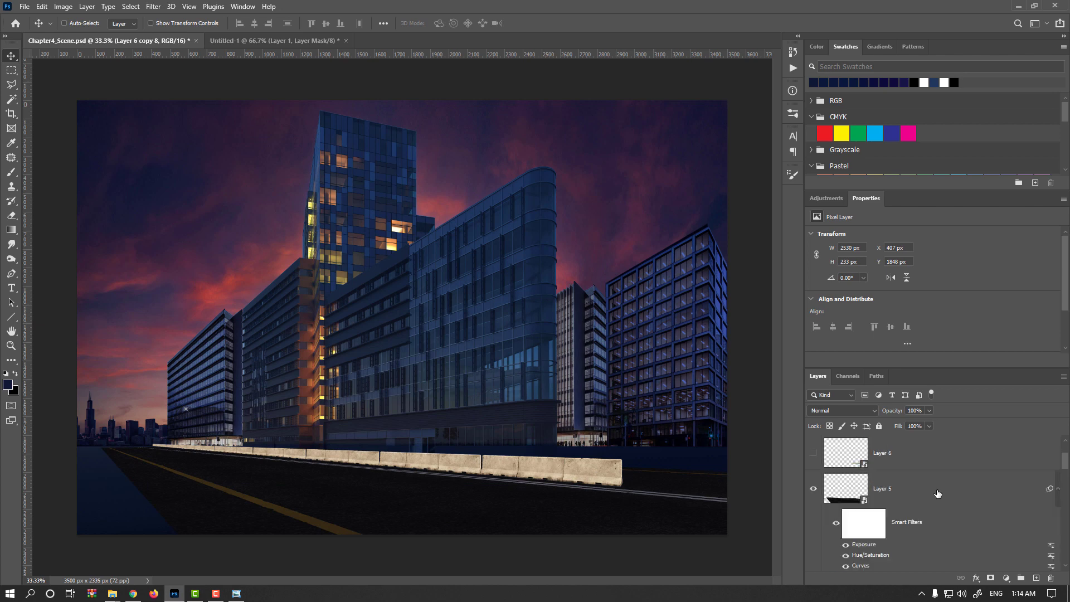
pyautogui.rightClick(923, 493)
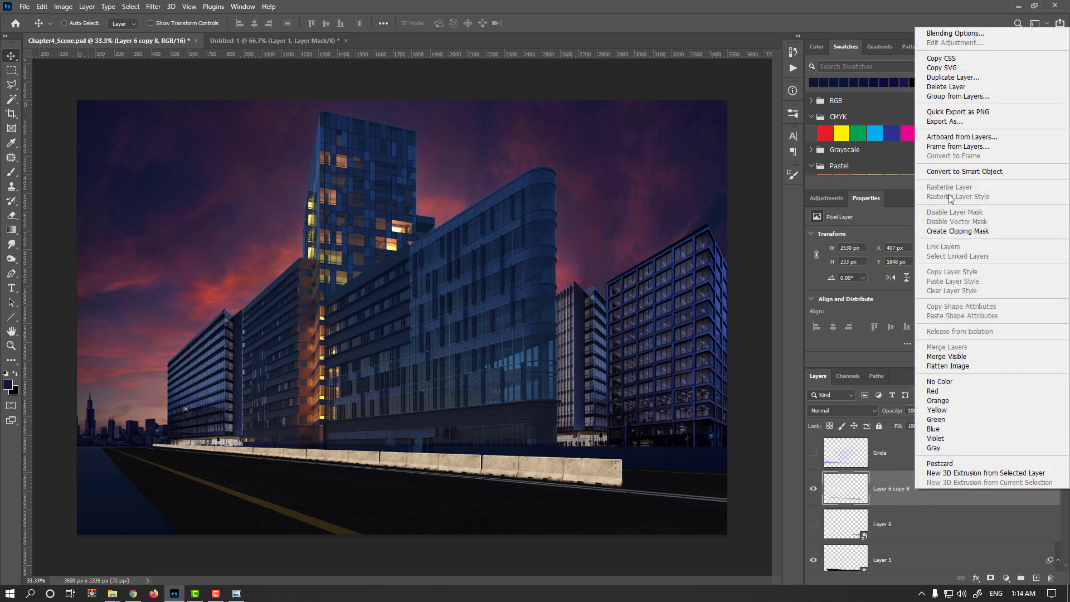
pyautogui.click(959, 172)
# Move the barrier row up and toward the distant skyline, to about X 314 px and Y 1766 px
pyautogui.scroll(1, 556, 472)
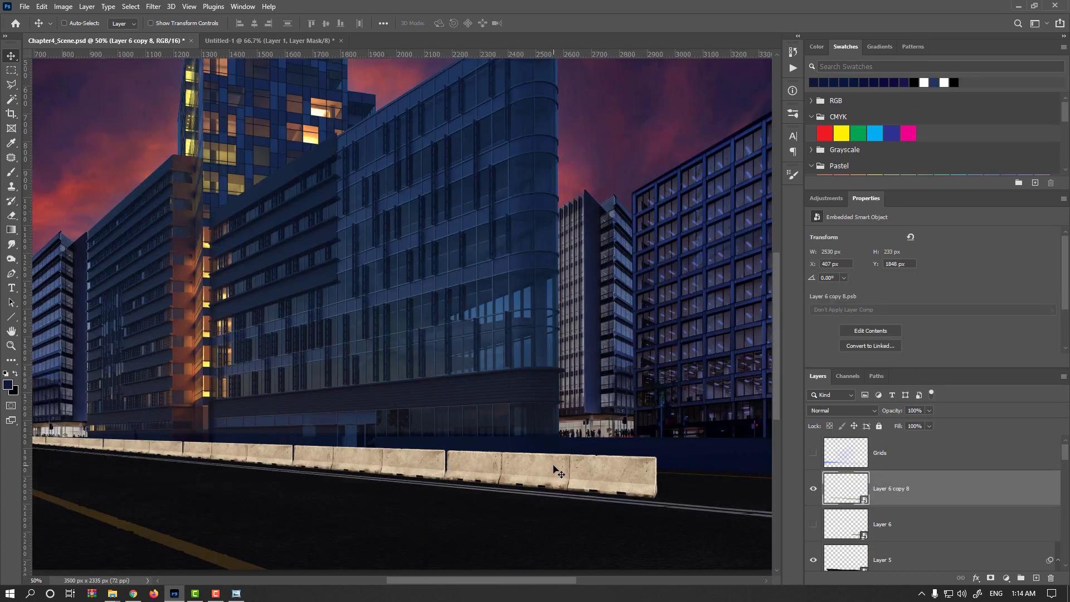
pyautogui.moveTo(549, 477); pyautogui.dragTo(482, 427)
pyautogui.hscroll(-5, 454, 493)
pyautogui.scroll(1, 454, 493)
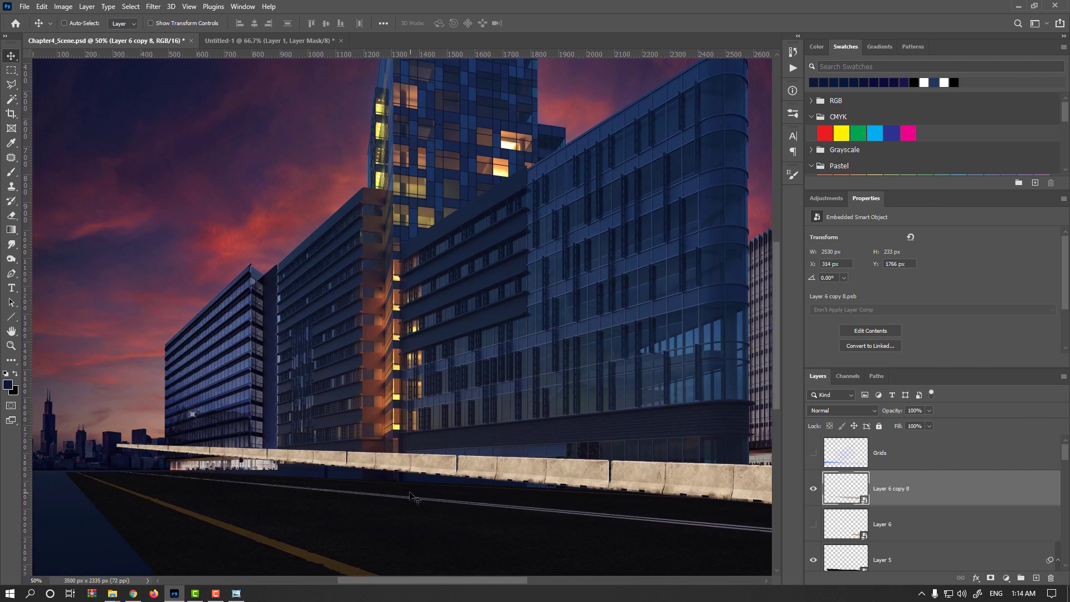
# Scale and skew the barrier row to about 83% width and 74% height, seating it along the road in front of the buildings
pyautogui.hotkey('ctrl', 't')
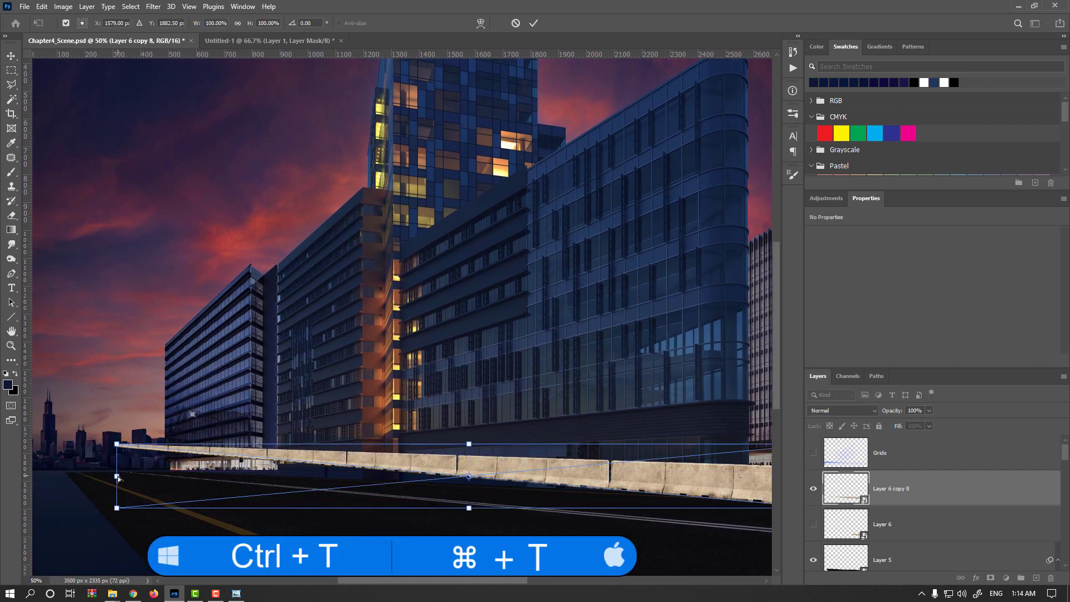
pyautogui.moveTo(118, 479); pyautogui.dragTo(169, 503)
pyautogui.hscroll(5, 427, 516)
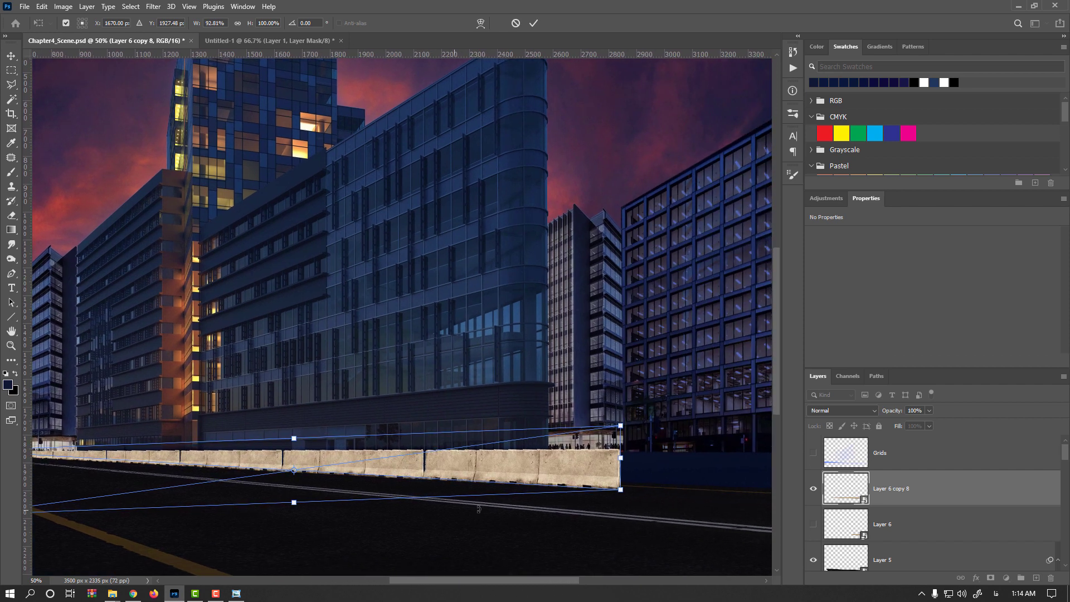
pyautogui.moveTo(621, 425); pyautogui.dragTo(532, 478)
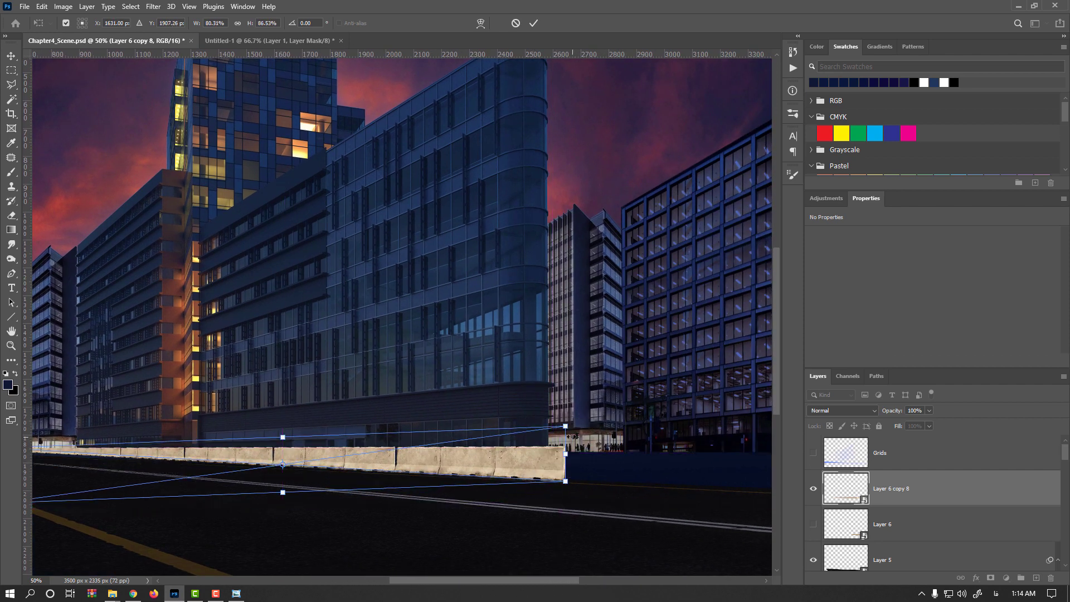
pyautogui.moveTo(566, 426); pyautogui.dragTo(551, 471)
pyautogui.moveTo(256, 513); pyautogui.dragTo(160, 488)
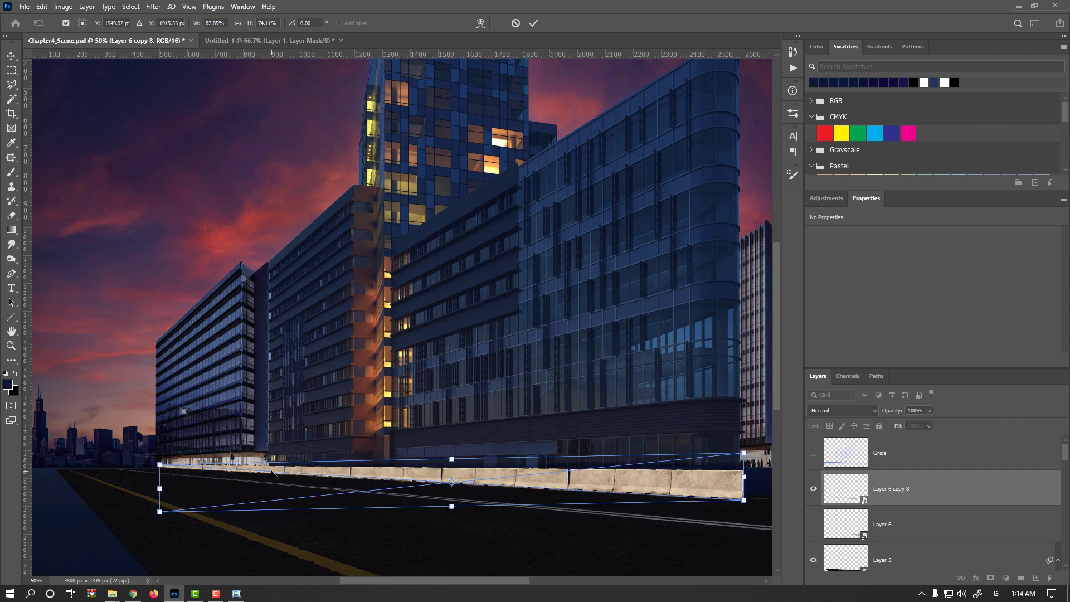
pyautogui.moveTo(746, 454); pyautogui.dragTo(744, 457)
pyautogui.press('Return')
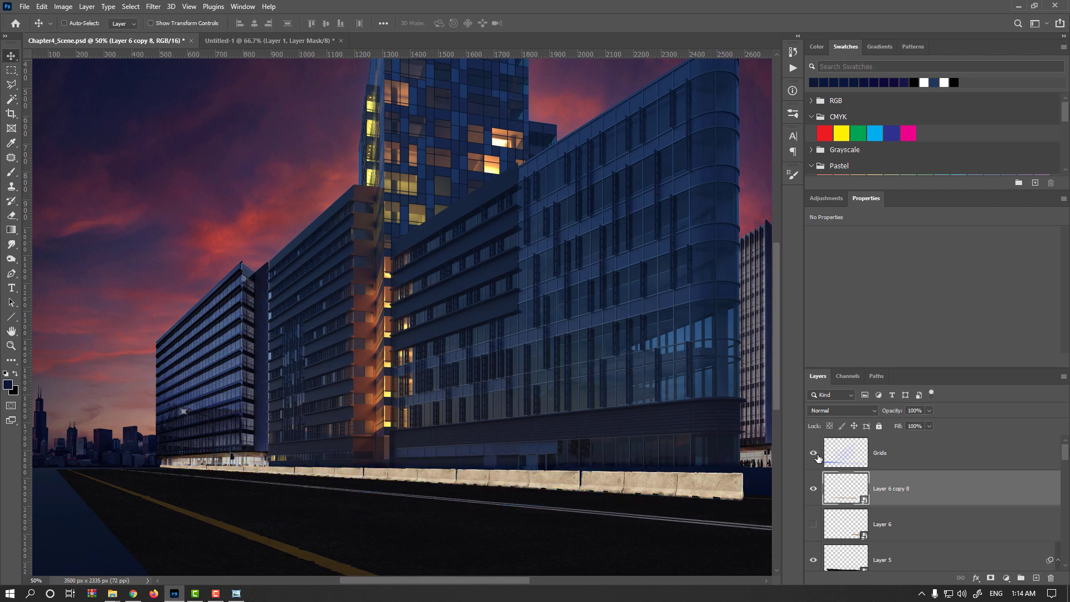
# Show the Grids layer and transform the barrier row's far end to follow the perspective lines, making the row about 2125 px wide and 119 px high
pyautogui.click(813, 453)
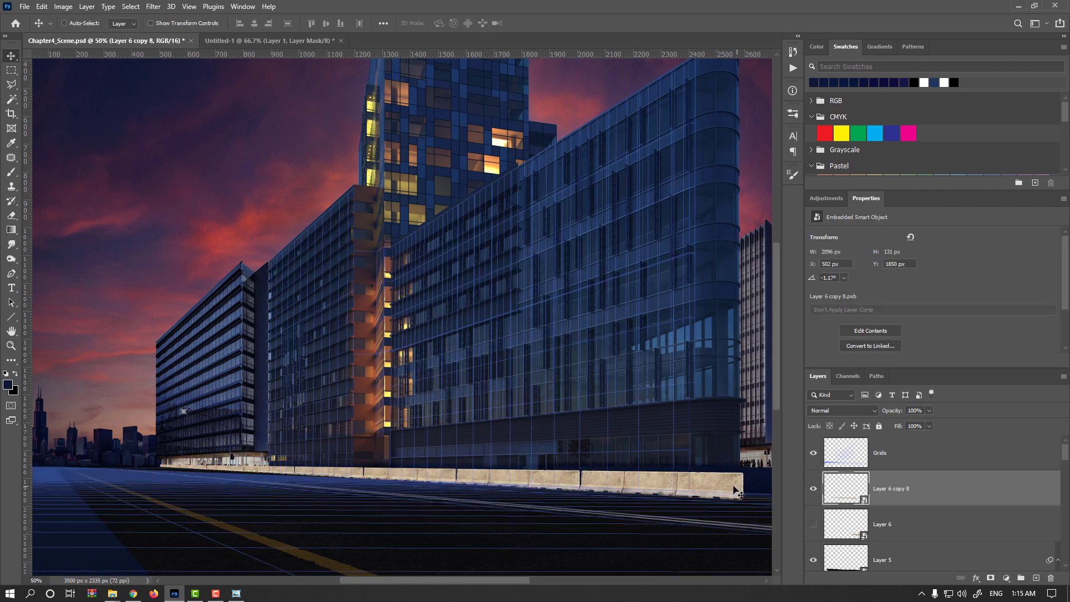
pyautogui.moveTo(569, 509); pyautogui.dragTo(500, 507)
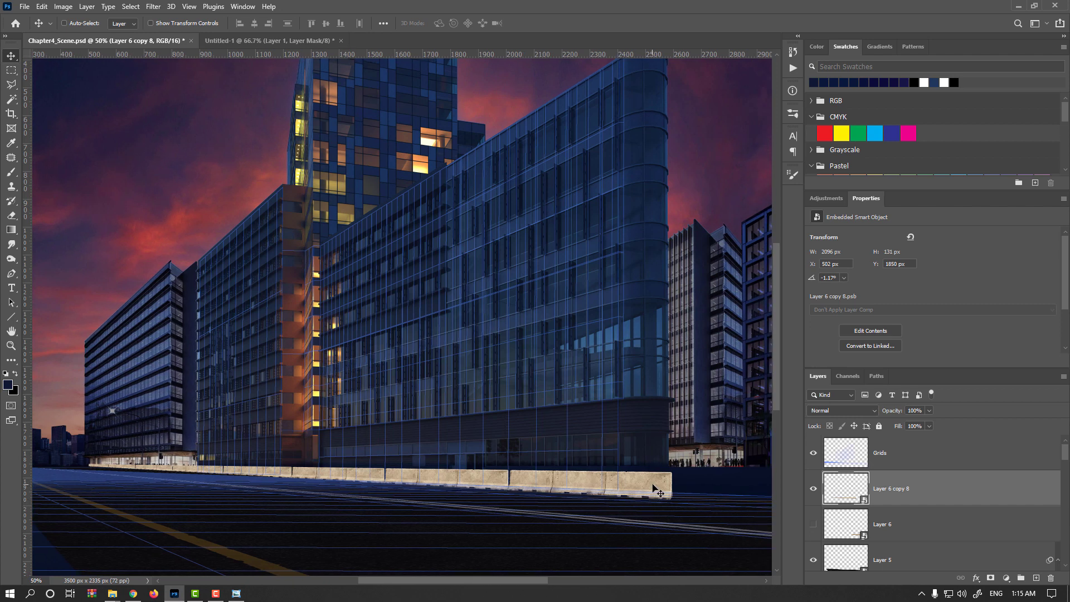
pyautogui.hotkey('ctrl', 't')
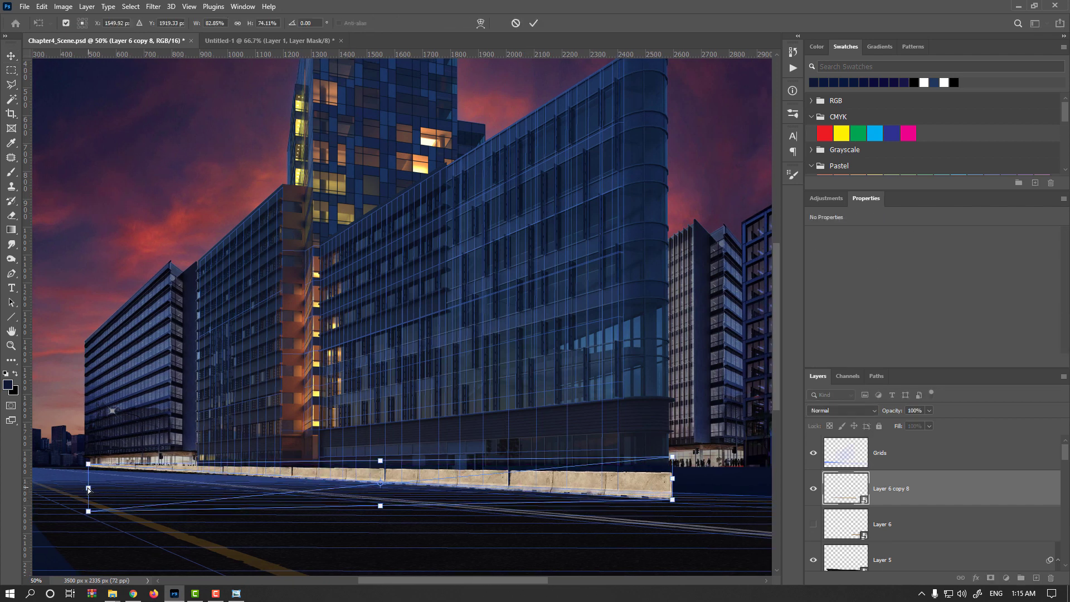
pyautogui.moveTo(88, 489); pyautogui.dragTo(82, 491)
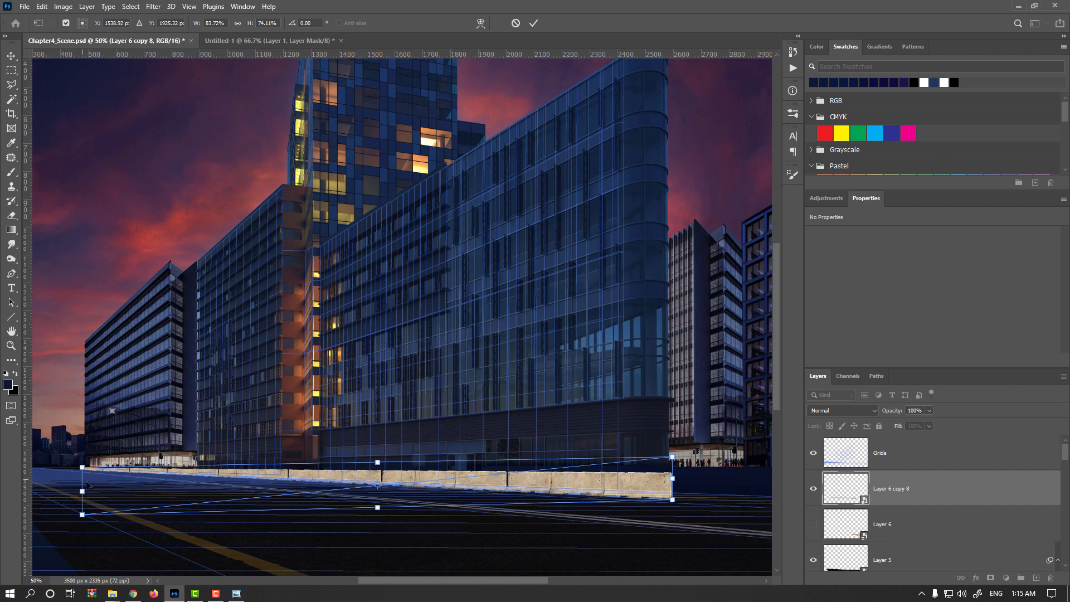
pyautogui.scroll(1, 88, 485)
pyautogui.moveTo(81, 462); pyautogui.dragTo(82, 464)
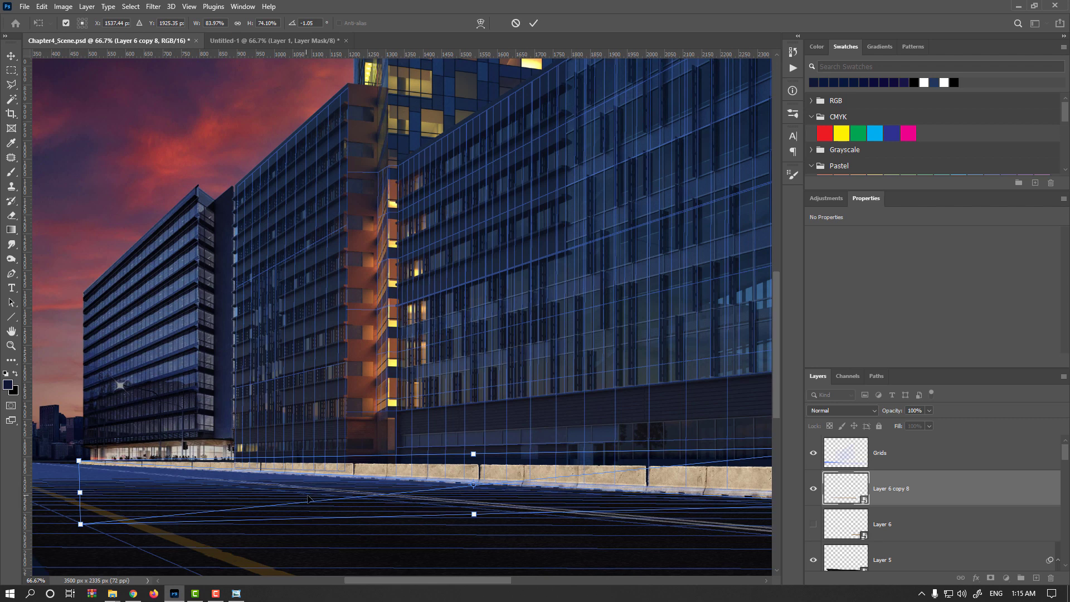
pyautogui.hscroll(5, 308, 498)
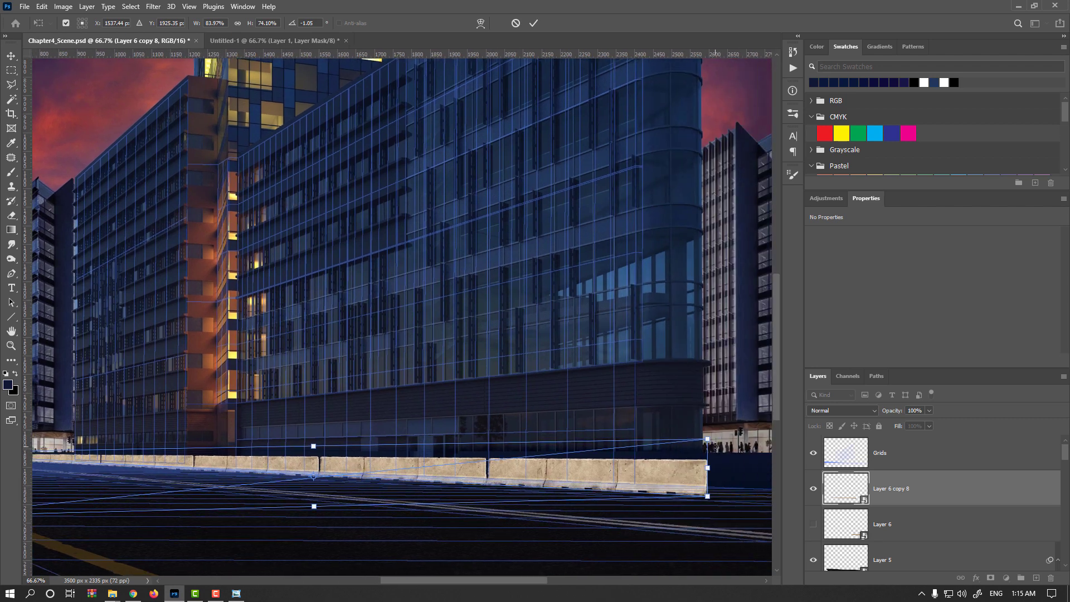
pyautogui.press('Return')
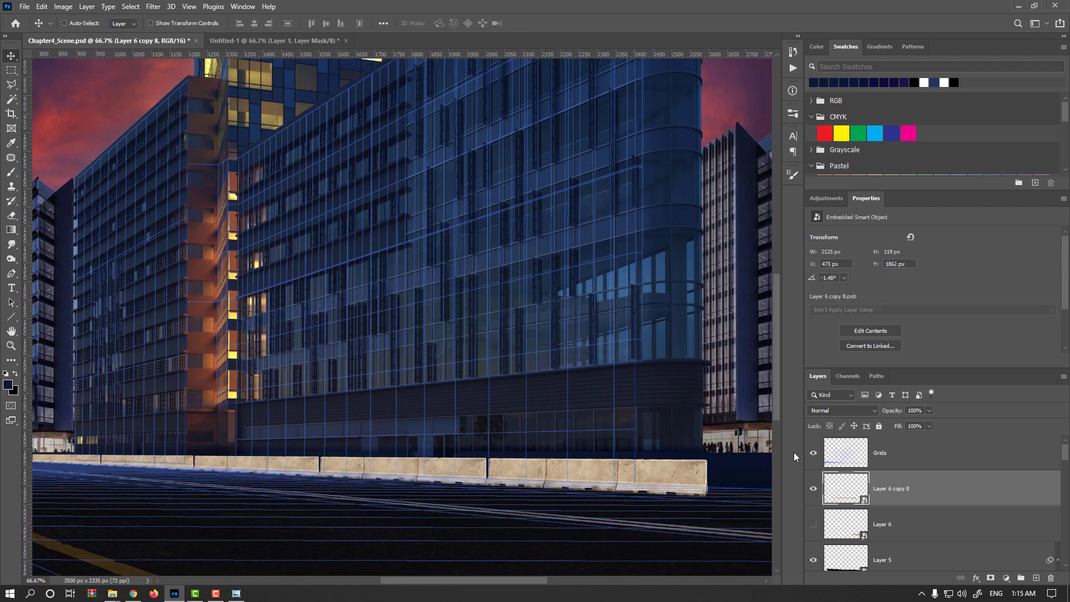
# Hide the Grids layer and shift the barrier row's far end inward and slightly up, to about X 485 px and Y 1857 px
pyautogui.click(813, 452)
pyautogui.scroll(-1, 501, 474)
pyautogui.scroll(-1, 498, 478)
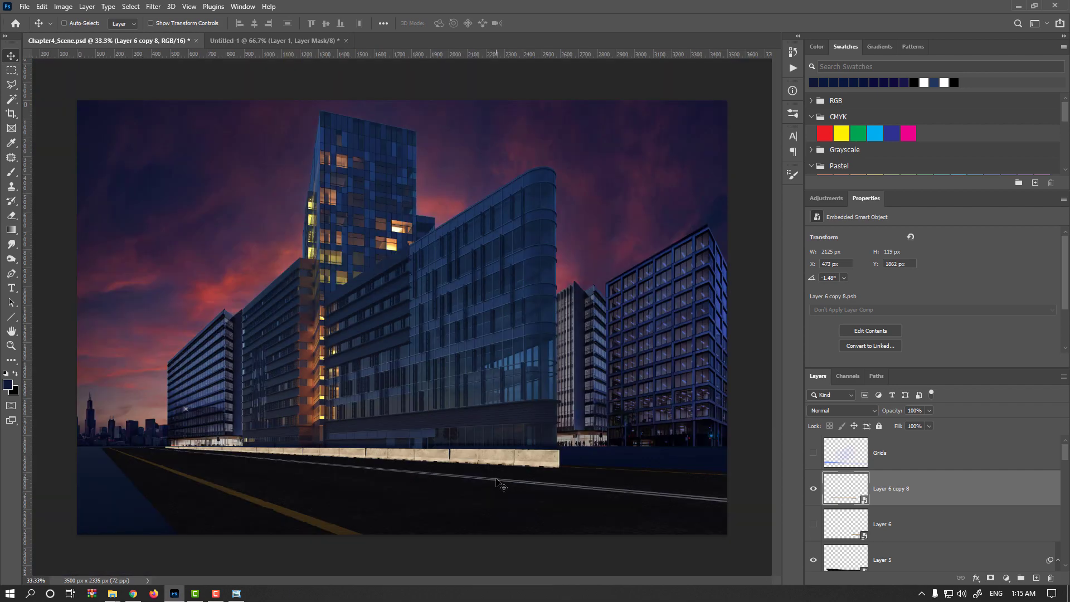
pyautogui.scroll(5, 223, 456)
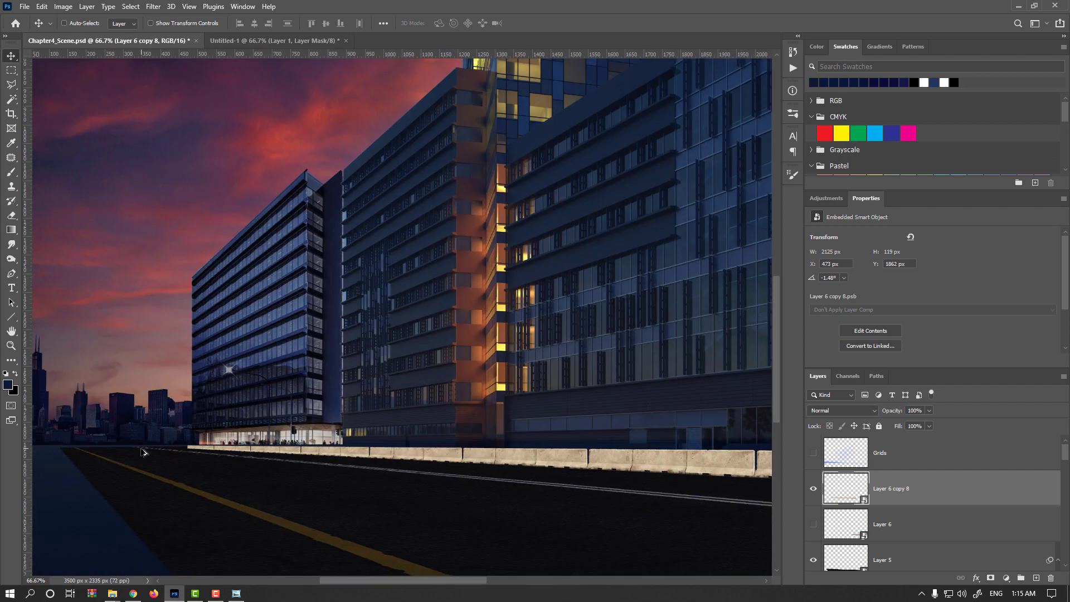
pyautogui.hotkey('ctrl', 't')
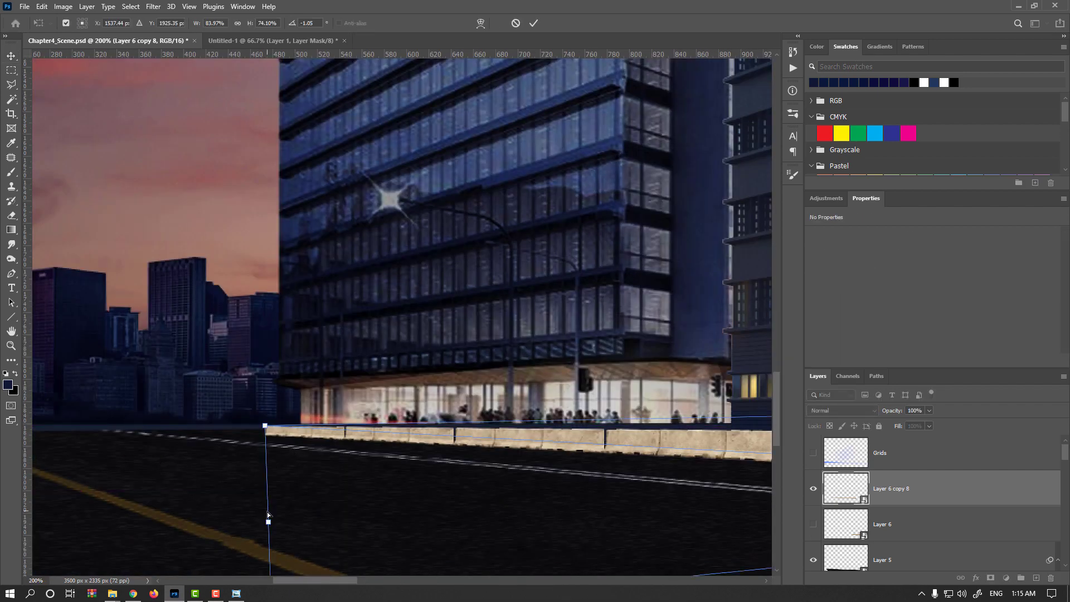
pyautogui.moveTo(267, 512)
pyautogui.mouseDown()
pyautogui.moveTo(271, 523)
pyautogui.moveTo(282, 516)
pyautogui.mouseUp()
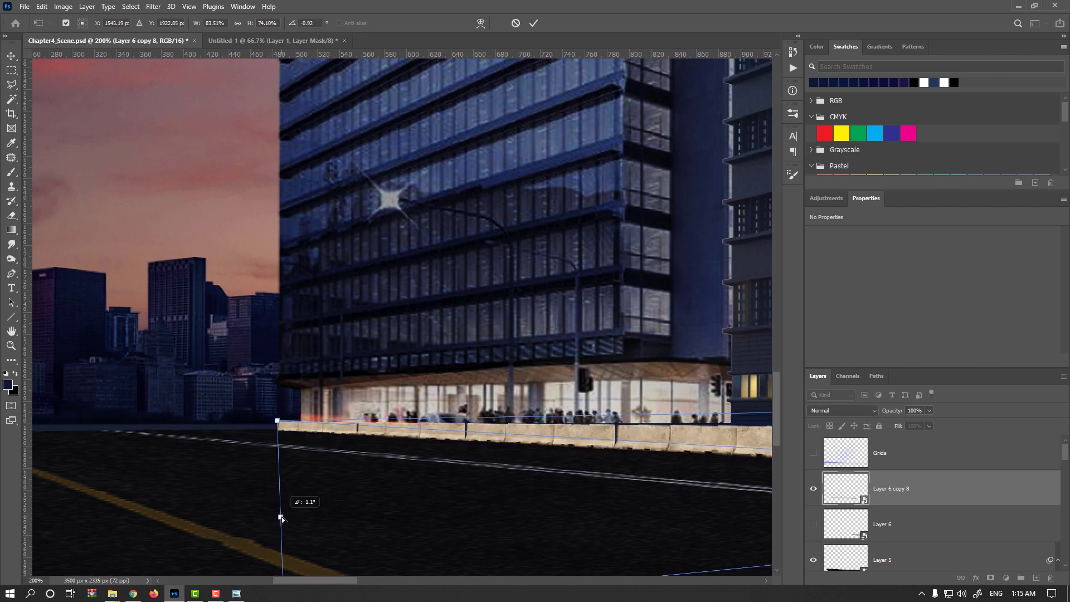
pyautogui.press('Return')
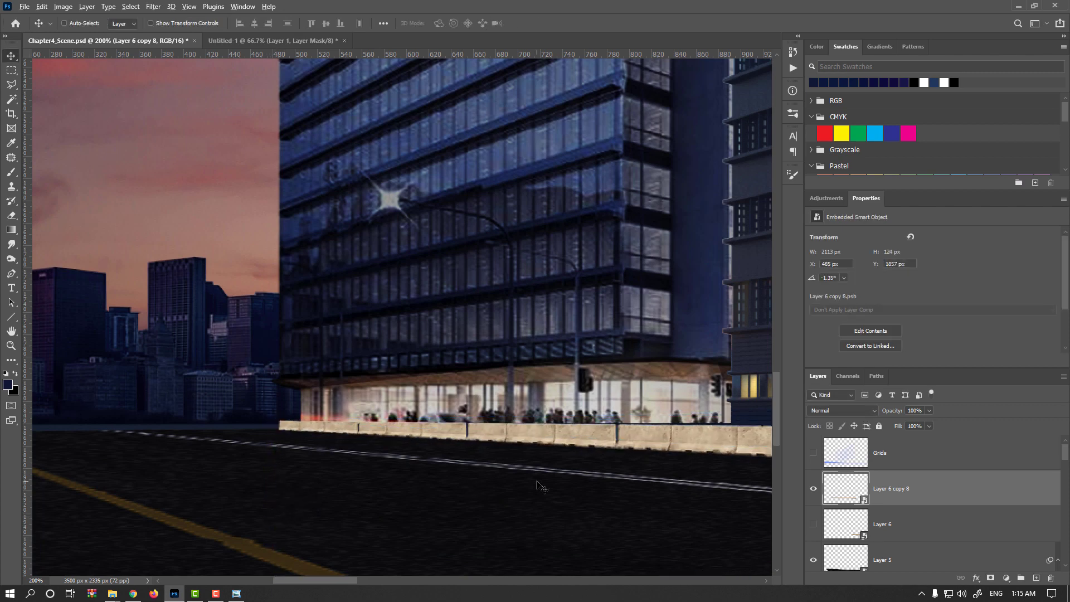
pyautogui.scroll(-3, 526, 493)
pyautogui.scroll(-1, 521, 470)
pyautogui.hscroll(5, 418, 450)
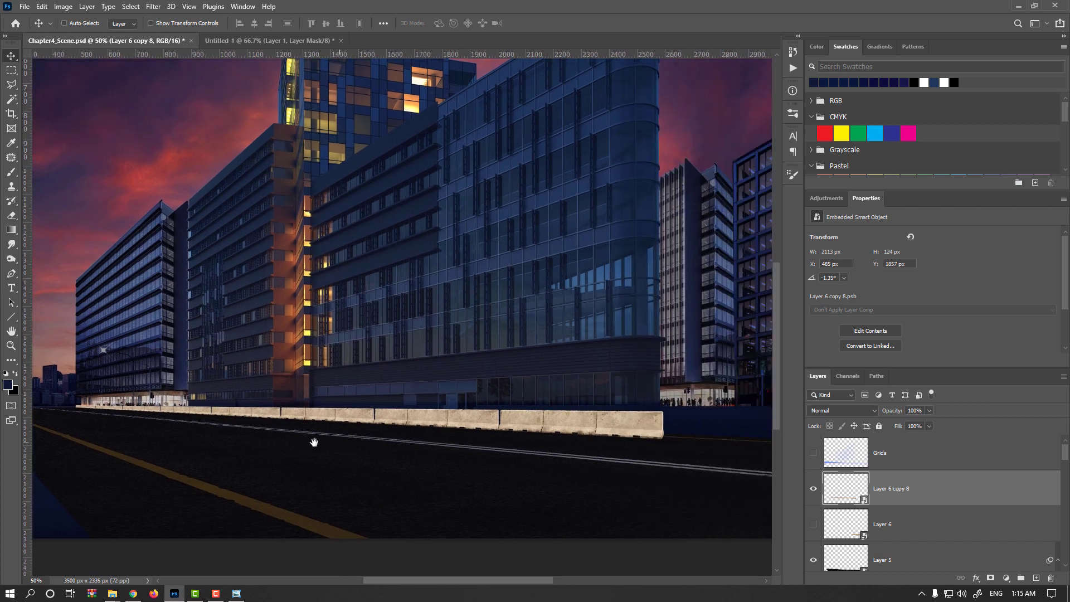
pyautogui.moveTo(381, 455); pyautogui.dragTo(446, 464)
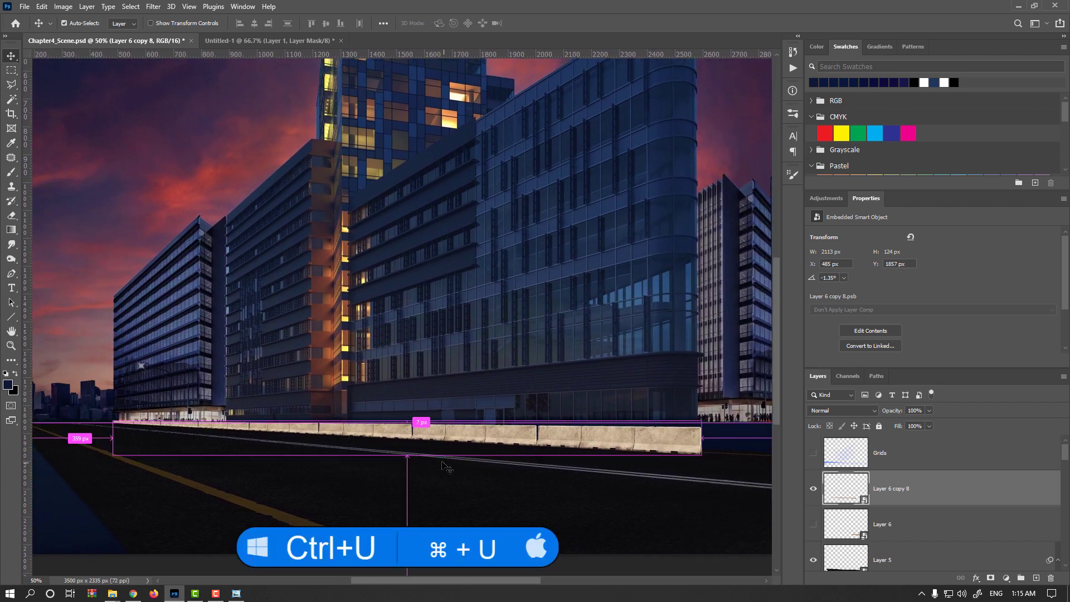
pyautogui.hotkey('ctrl', 'u')
pyautogui.moveTo(701, 249); pyautogui.dragTo(727, 220)
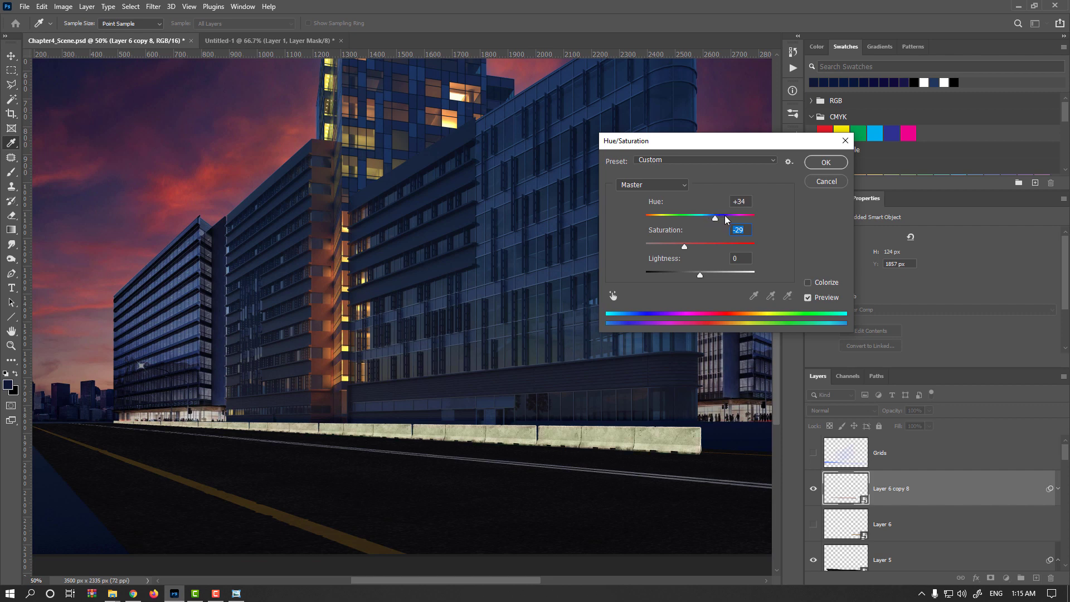
pyautogui.click(820, 183)
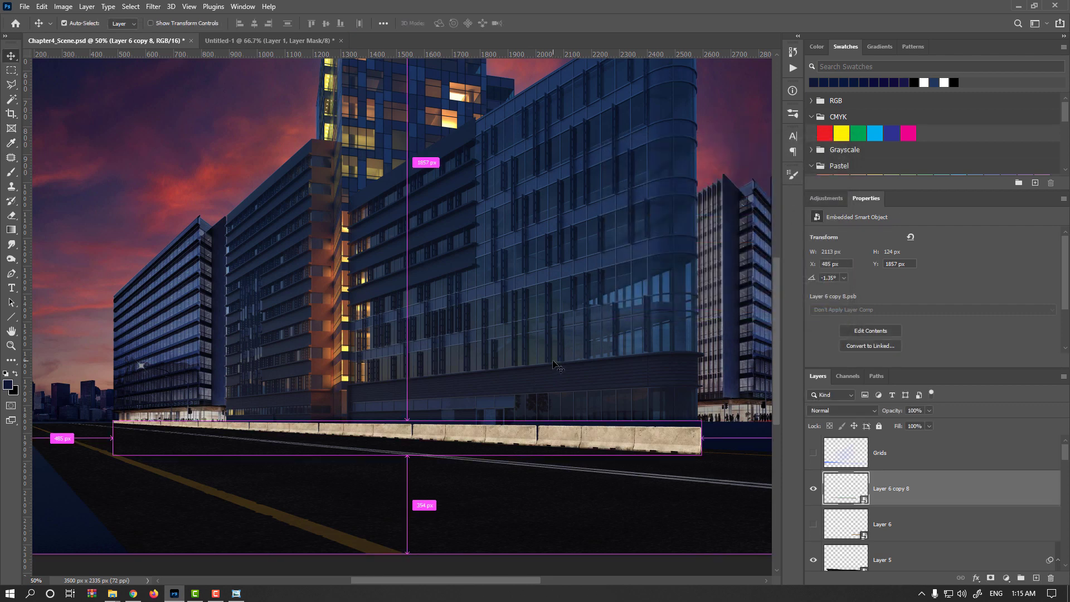
# Start a Curves adjustment on the barrier row, lowering RGB input 167 to output 108 and red input 151 to output 105
pyautogui.hotkey('ctrl', 'm')
pyautogui.moveTo(601, 259); pyautogui.dragTo(633, 271)
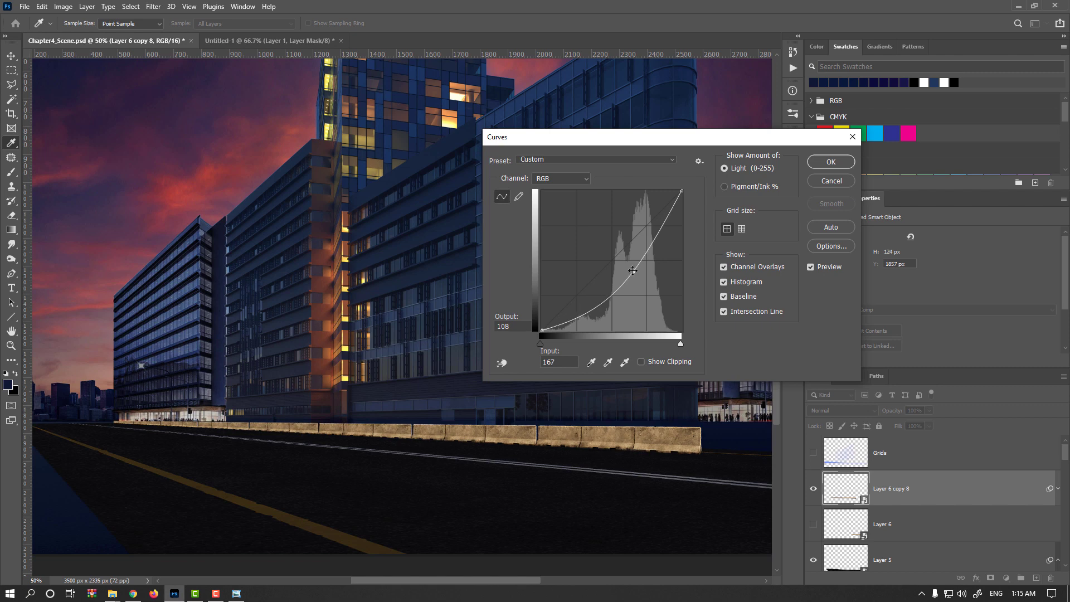
pyautogui.click(571, 181)
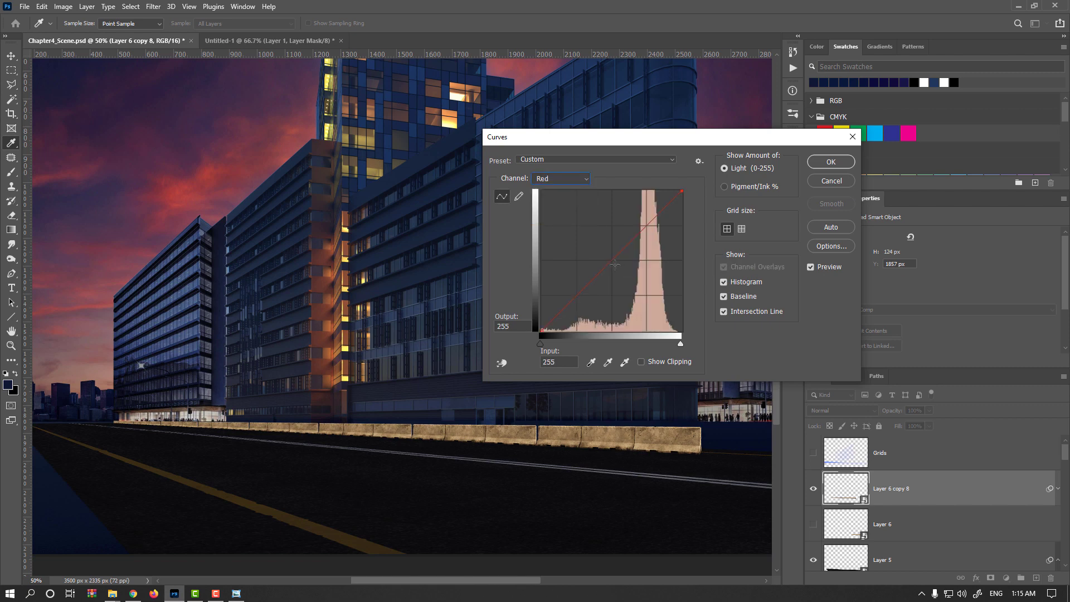
pyautogui.moveTo(621, 269); pyautogui.dragTo(624, 272)
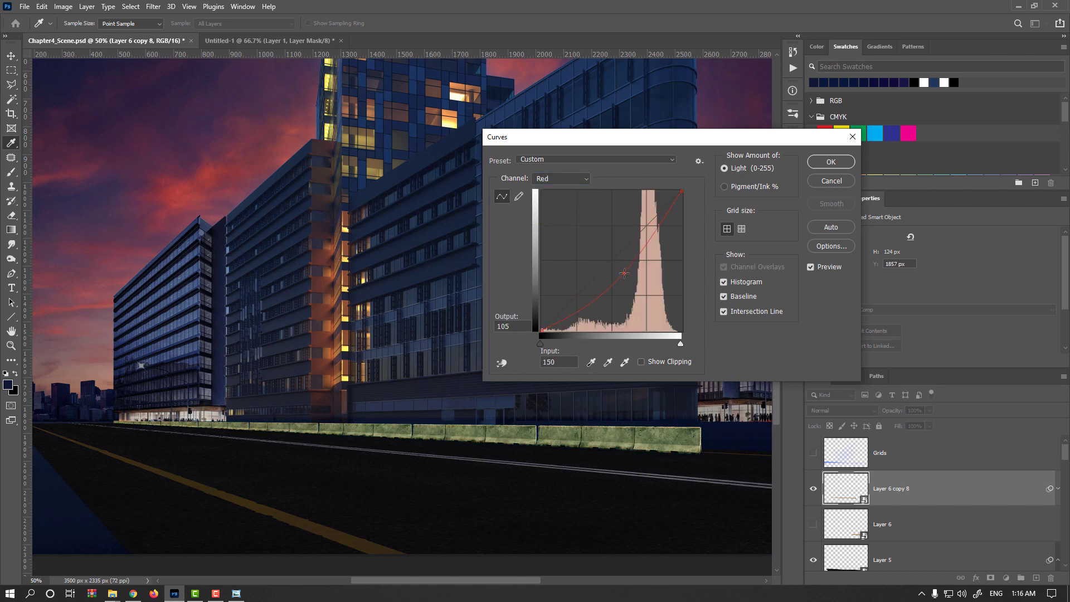
# Lower green input 143 to output 113 and raise blue input 125 to output 139 in the barrier row's Curves adjustment, and apply it
pyautogui.click(561, 178)
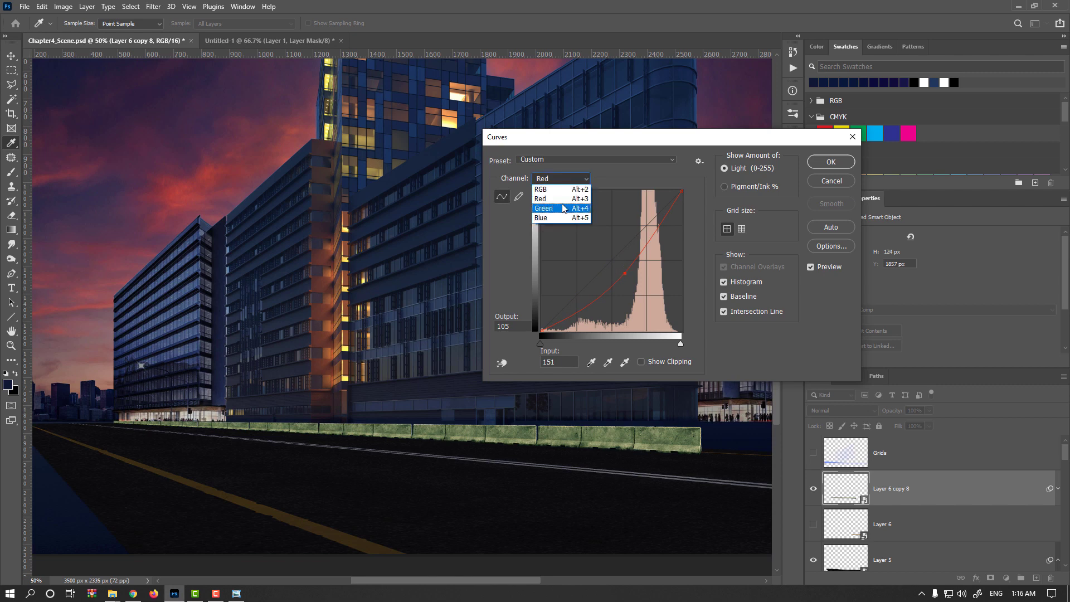
pyautogui.click(551, 198)
pyautogui.moveTo(615, 269); pyautogui.dragTo(619, 270)
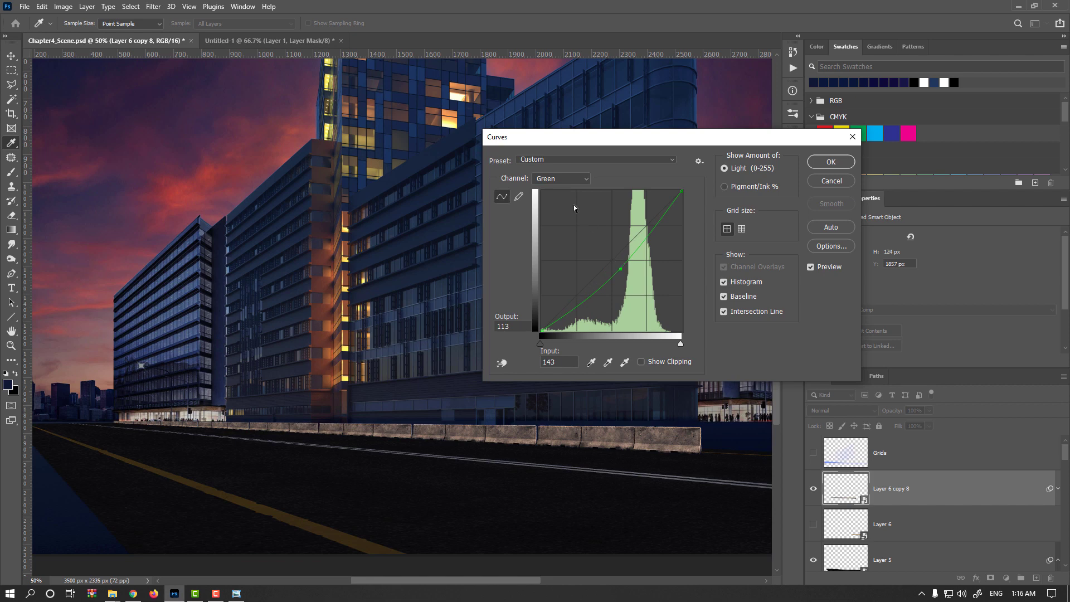
pyautogui.click(561, 178)
pyautogui.click(552, 221)
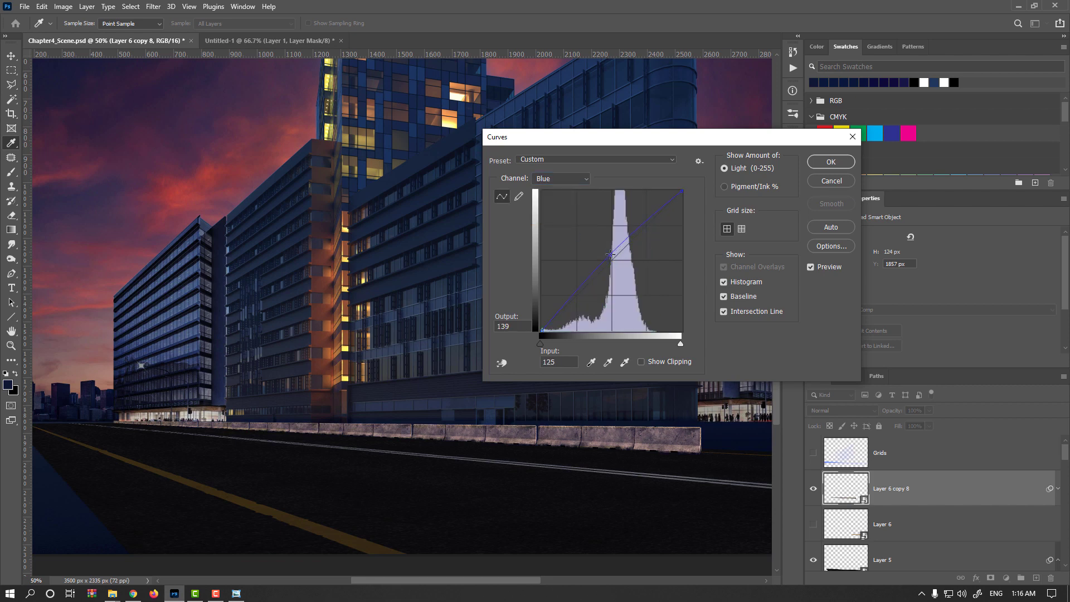
pyautogui.click(830, 161)
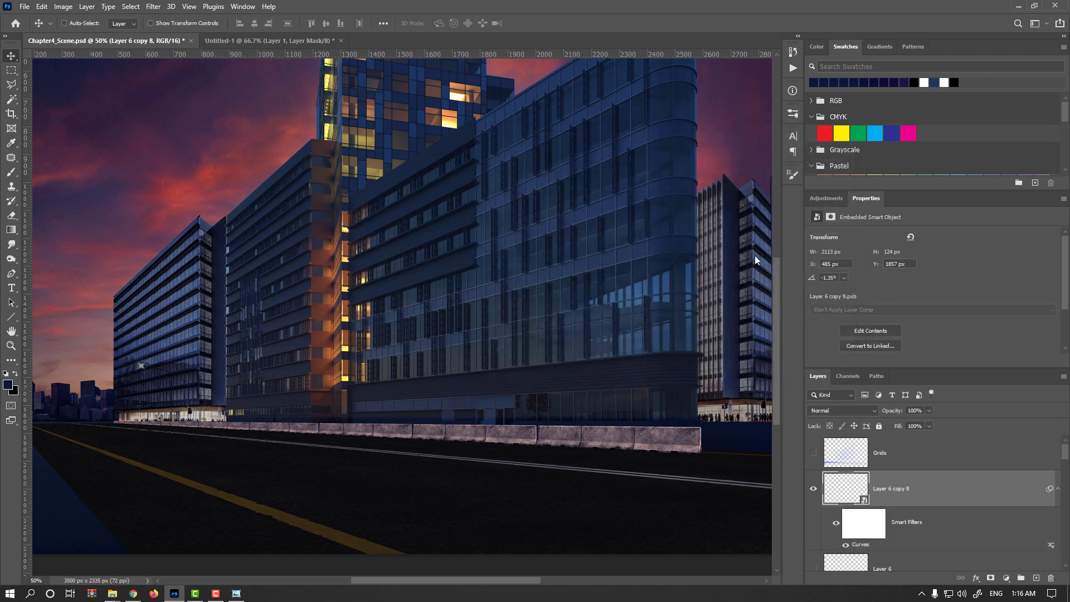
# Darken the barrier row further with a second Curves adjustment, lowering RGB input 143 to output 116
pyautogui.press('ctrl')
pyautogui.hotkey('ctrl', 'm')
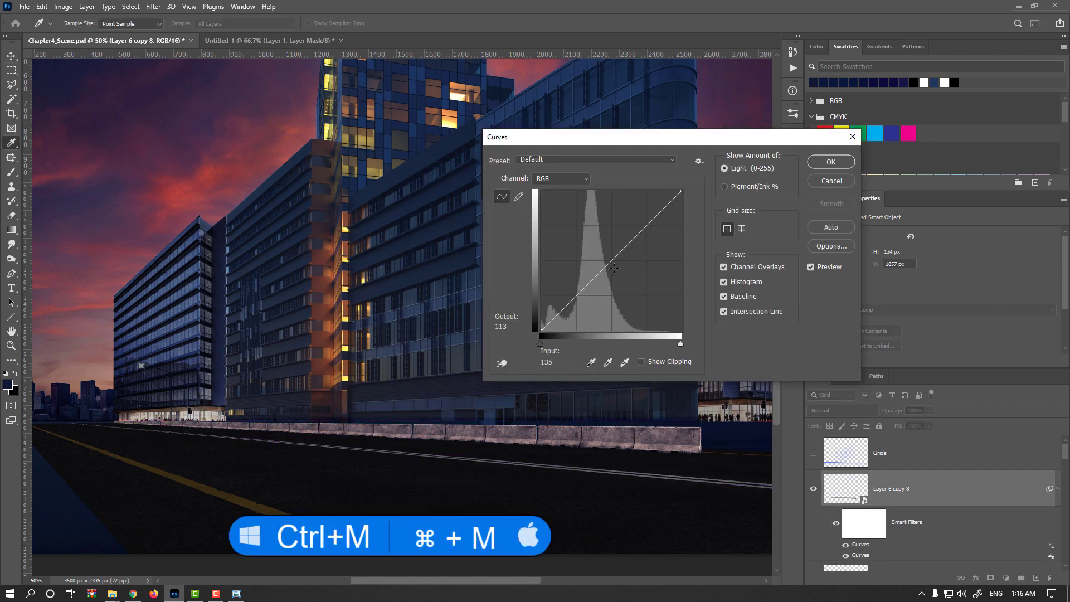
pyautogui.moveTo(613, 261); pyautogui.dragTo(621, 267)
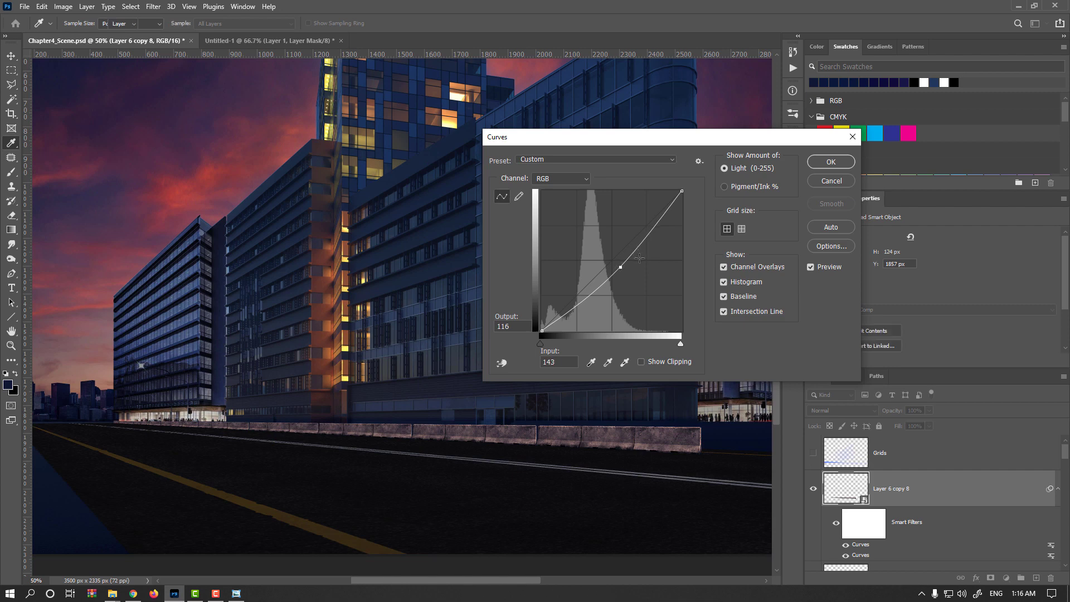
pyautogui.press('Return')
# Desaturate the barrier row with a Hue/Saturation adjustment, setting Saturation to -49
pyautogui.hotkey('ctrl', 'u')
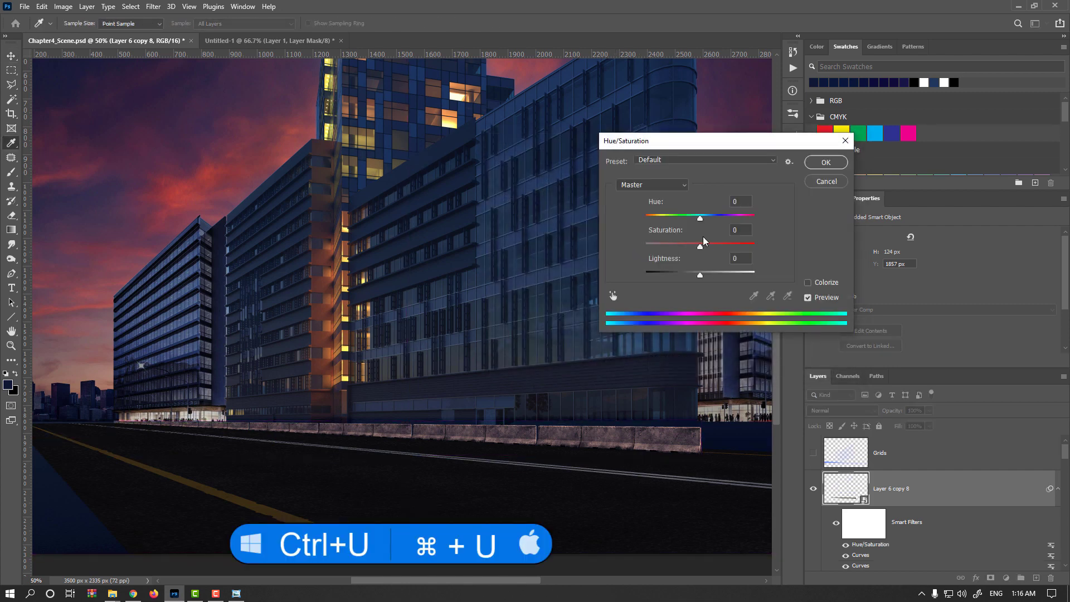
pyautogui.moveTo(700, 247); pyautogui.dragTo(674, 246)
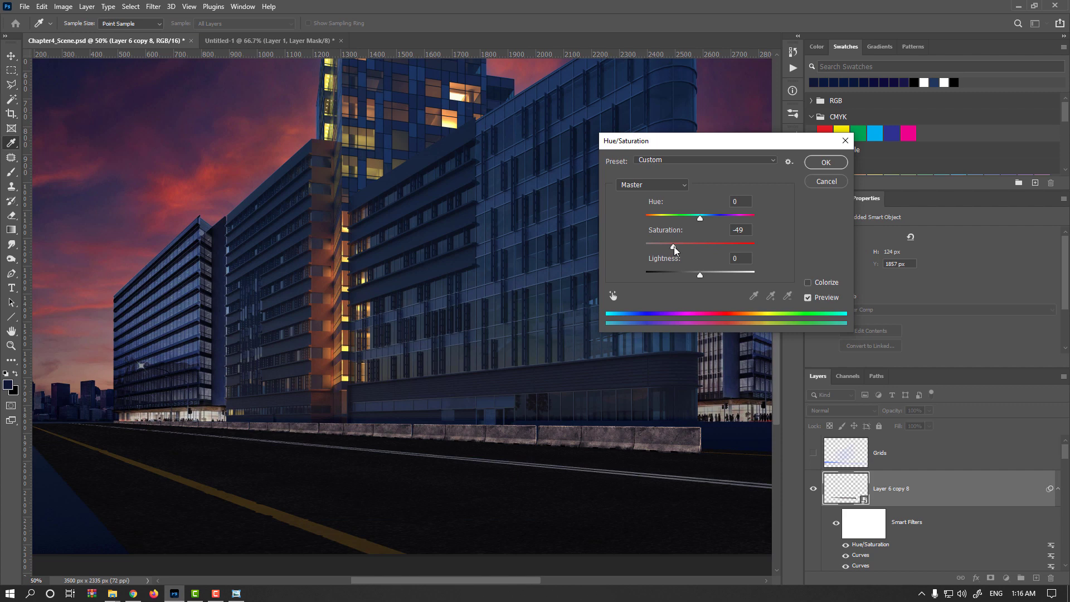
pyautogui.click(822, 162)
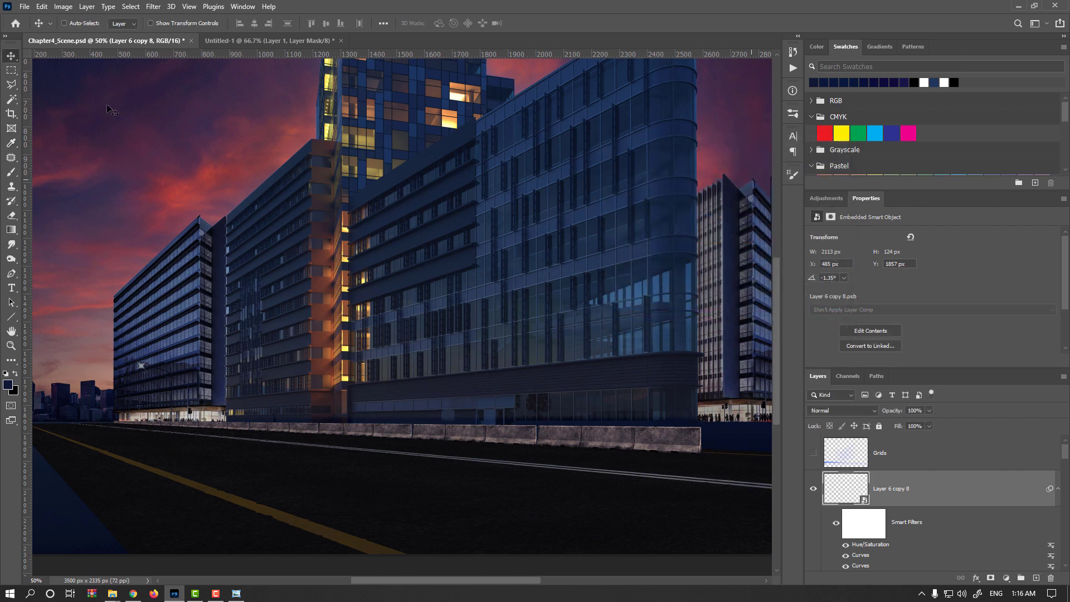
# Darken the barrier row with an Exposure adjustment, setting Exposure to -2.66 and Gamma Correction to about 0.94
pyautogui.click(64, 7)
pyautogui.moveTo(82, 36)
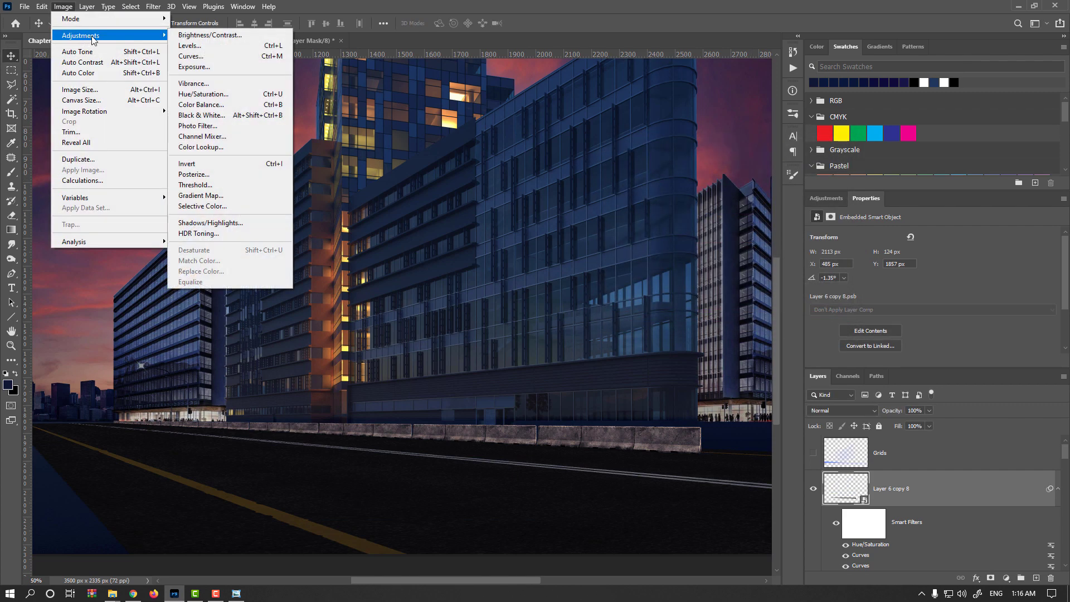
pyautogui.click(223, 65)
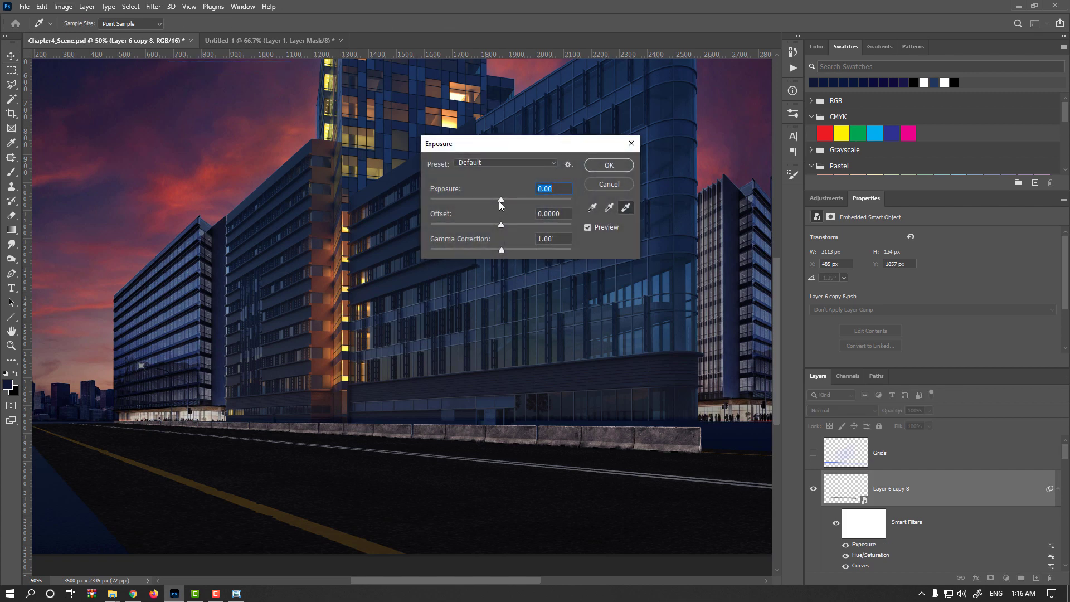
pyautogui.moveTo(500, 204); pyautogui.dragTo(473, 196)
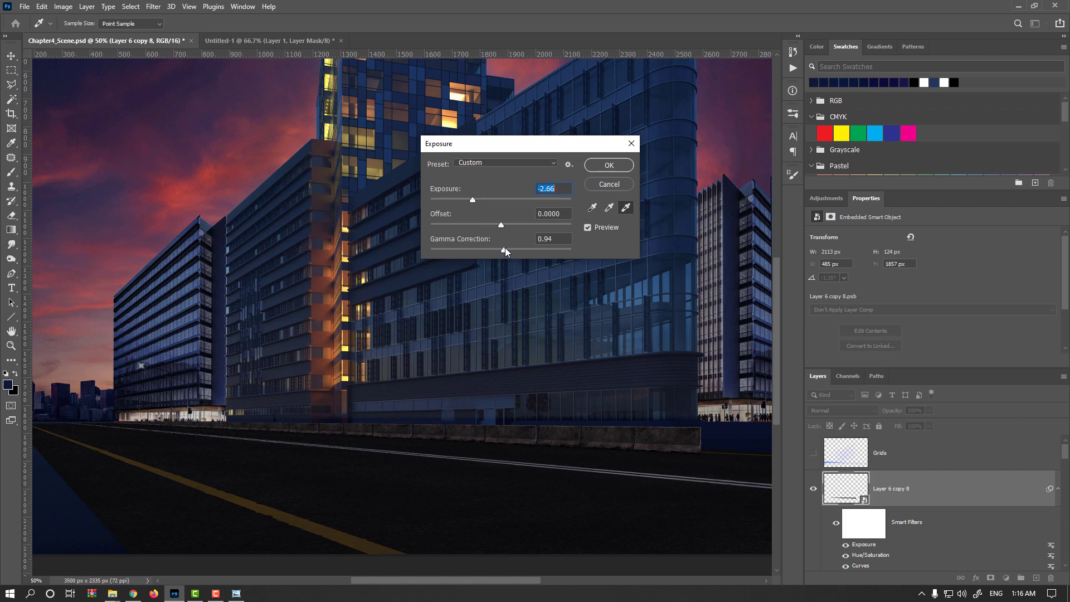
pyautogui.moveTo(505, 245); pyautogui.dragTo(504, 243)
pyautogui.click(608, 165)
# Add a Solid Color fill layer in dark navy #0e1935 above the barrier row and clip it to the barrier layer
pyautogui.scroll(2, 616, 410)
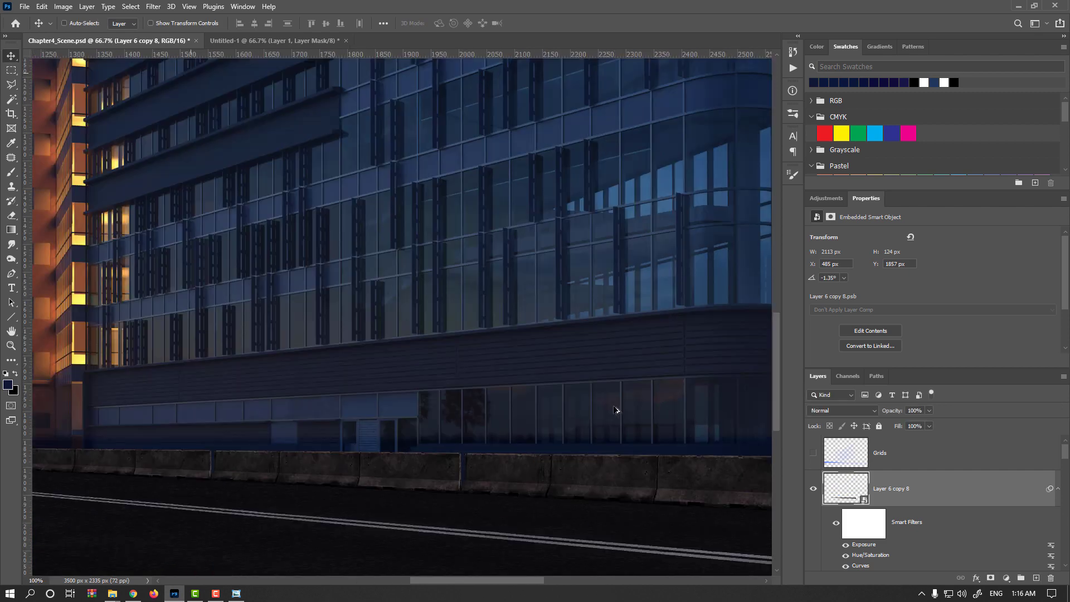
pyautogui.moveTo(594, 438); pyautogui.dragTo(520, 397)
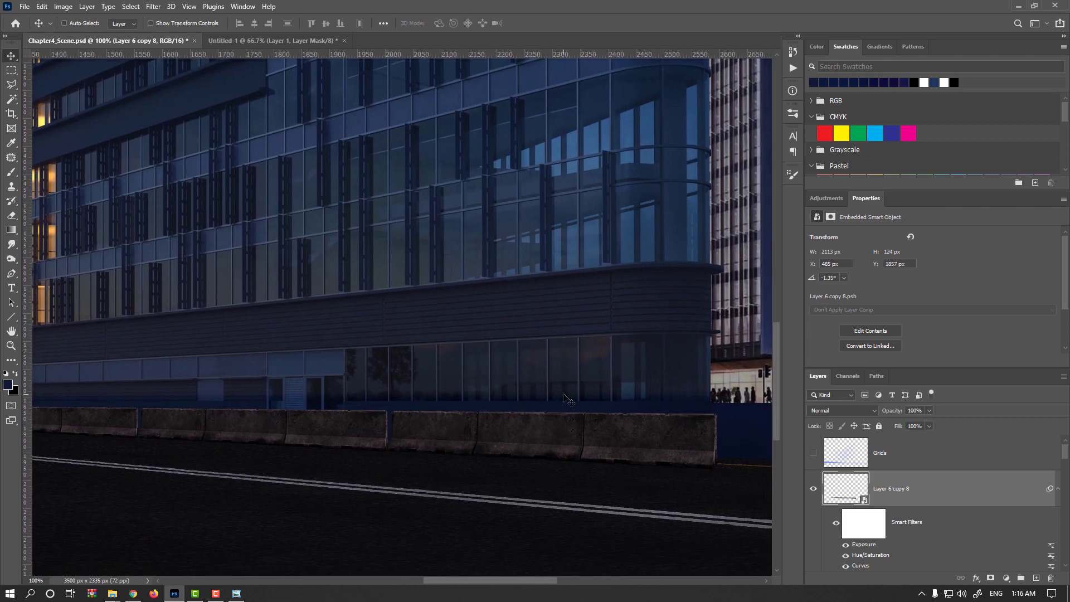
pyautogui.click(1006, 578)
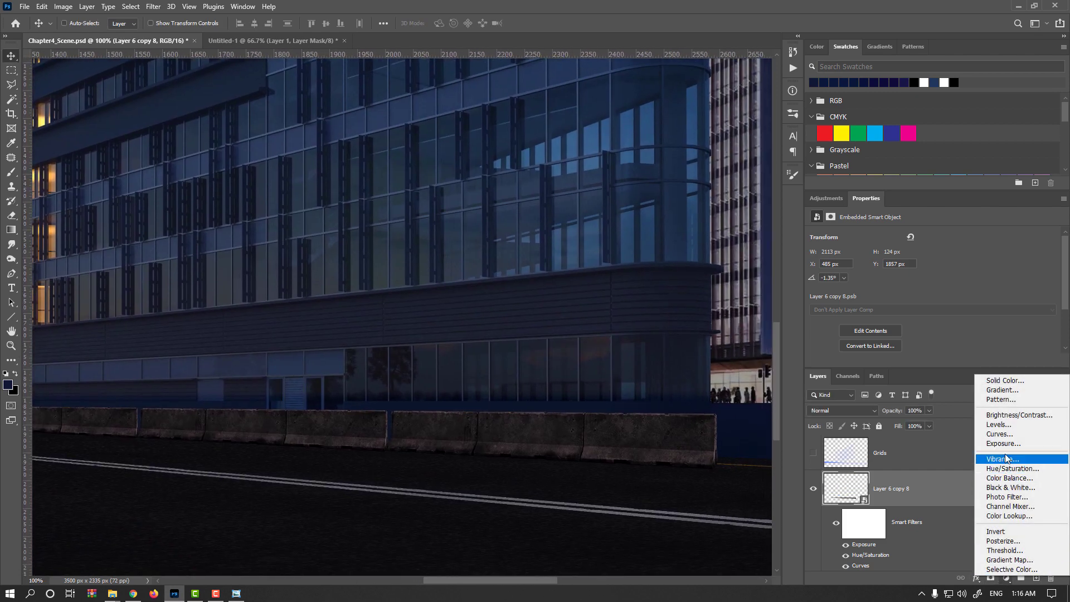
pyautogui.click(1005, 380)
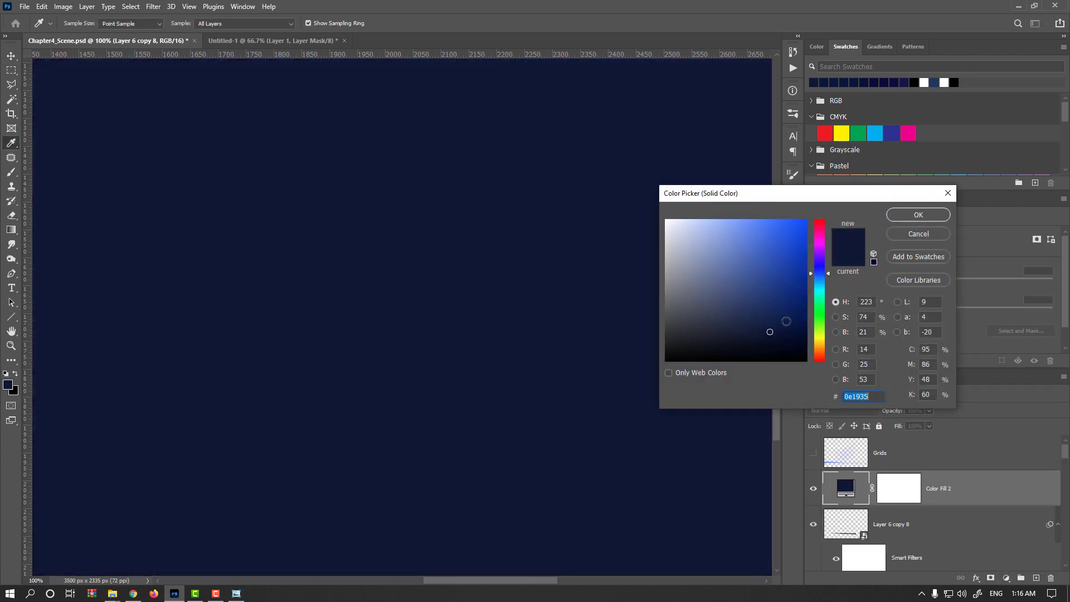
pyautogui.click(919, 215)
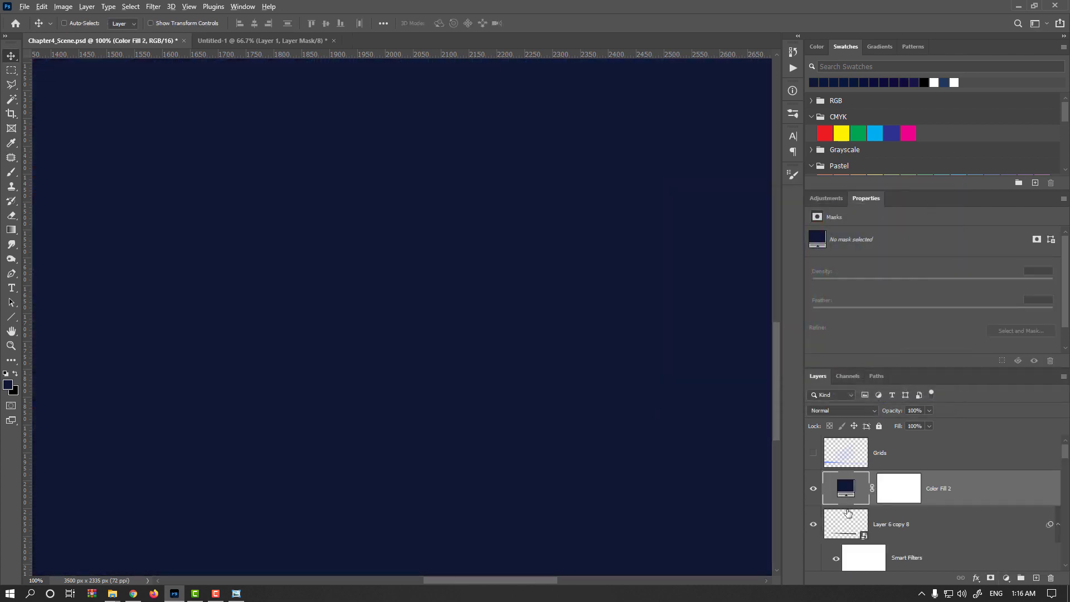
pyautogui.keyDown('alt'); pyautogui.click(847, 508); pyautogui.keyUp('alt')
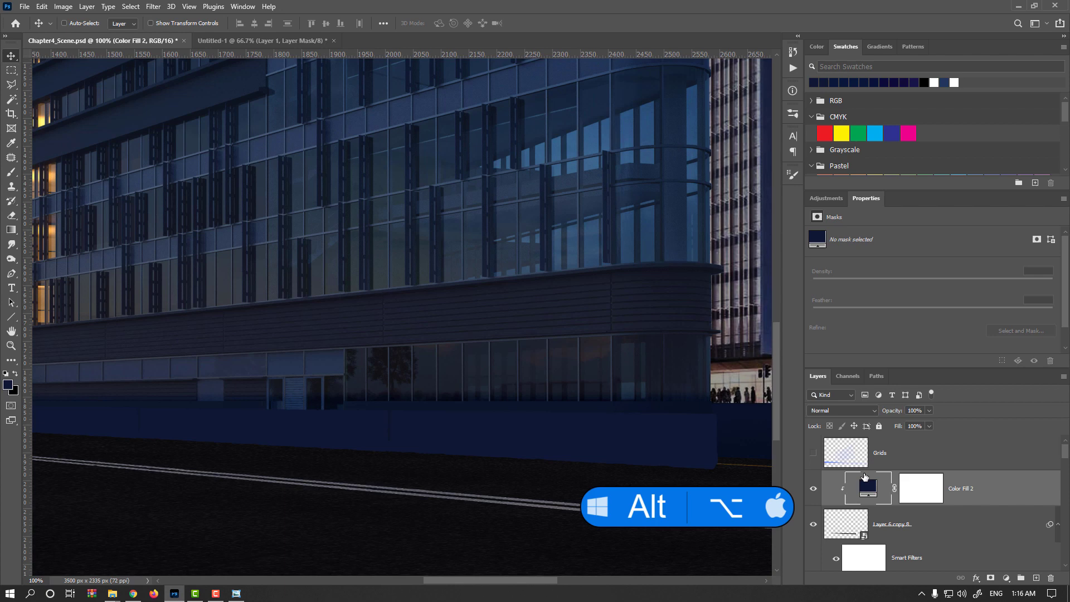
# Set the clipped colour fill's blend mode to Overlay and its opacity to 49%, and compare the barriers with and without it
pyautogui.click(872, 410)
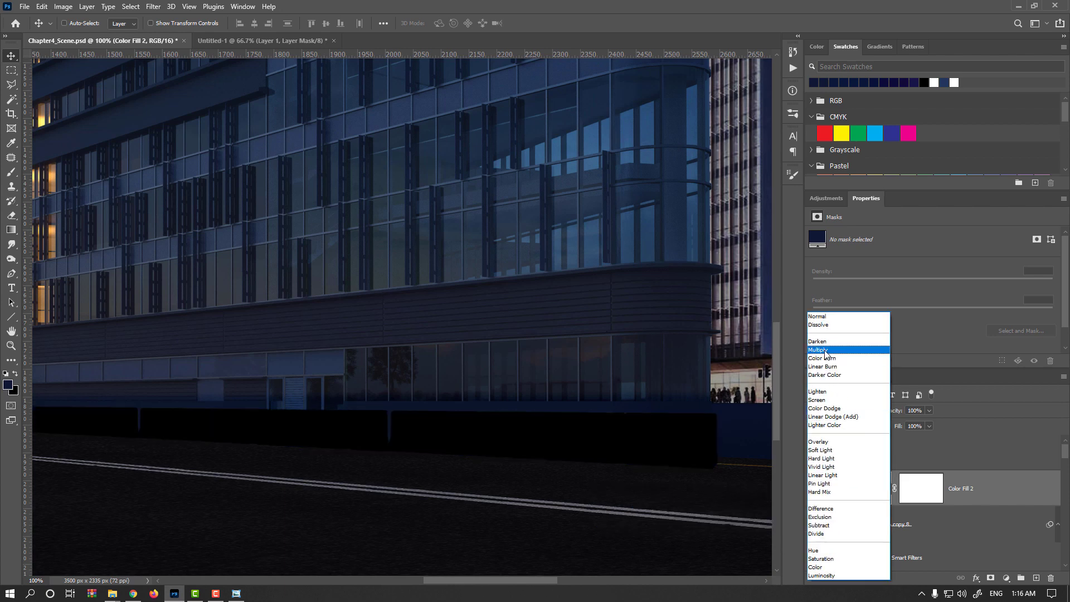
pyautogui.click(831, 442)
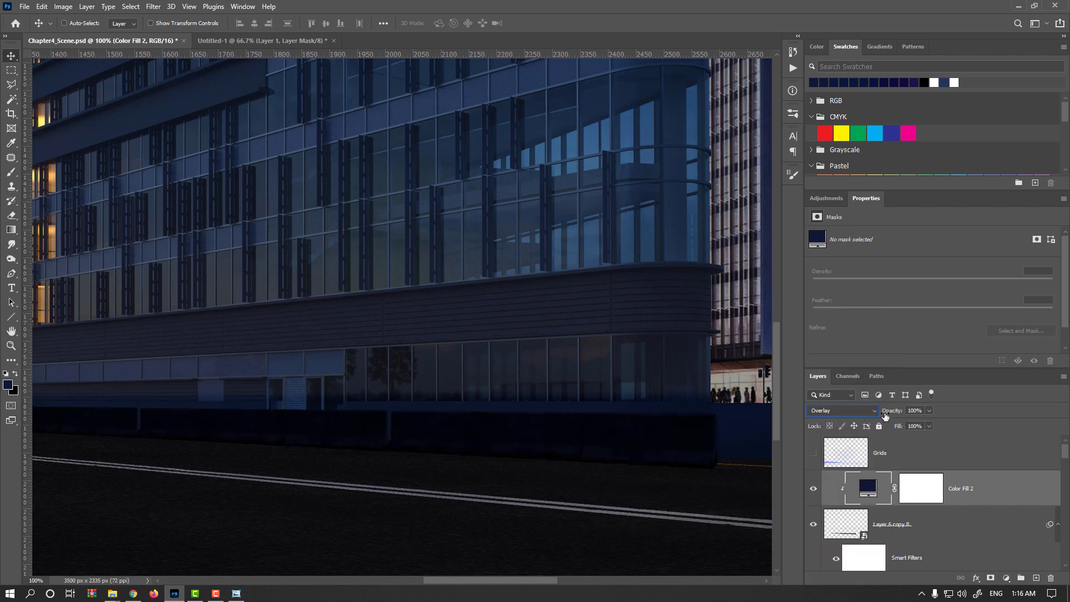
pyautogui.moveTo(889, 415); pyautogui.dragTo(863, 416)
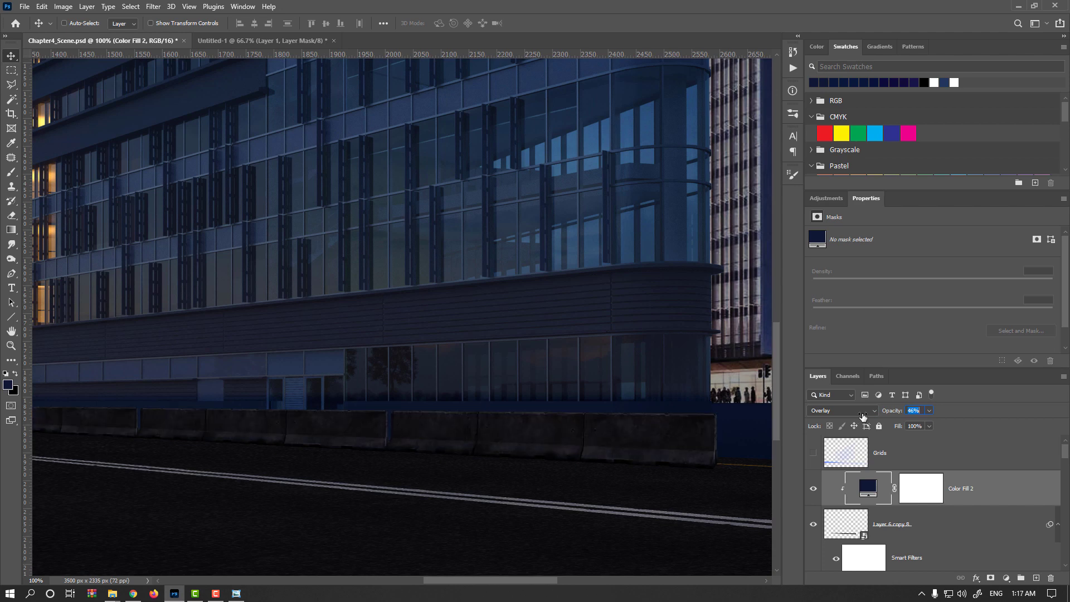
pyautogui.click(813, 488)
pyautogui.click(813, 488)
# Change the clipped fill layer's colour to the saturated blue #0536b3
pyautogui.doubleClick(868, 488)
pyautogui.moveTo(765, 281)
pyautogui.mouseDown()
pyautogui.moveTo(774, 263)
pyautogui.moveTo(766, 269)
pyautogui.moveTo(787, 274)
pyautogui.moveTo(784, 289)
pyautogui.moveTo(803, 262)
pyautogui.mouseUp()
pyautogui.click(779, 277)
pyautogui.write('173581')
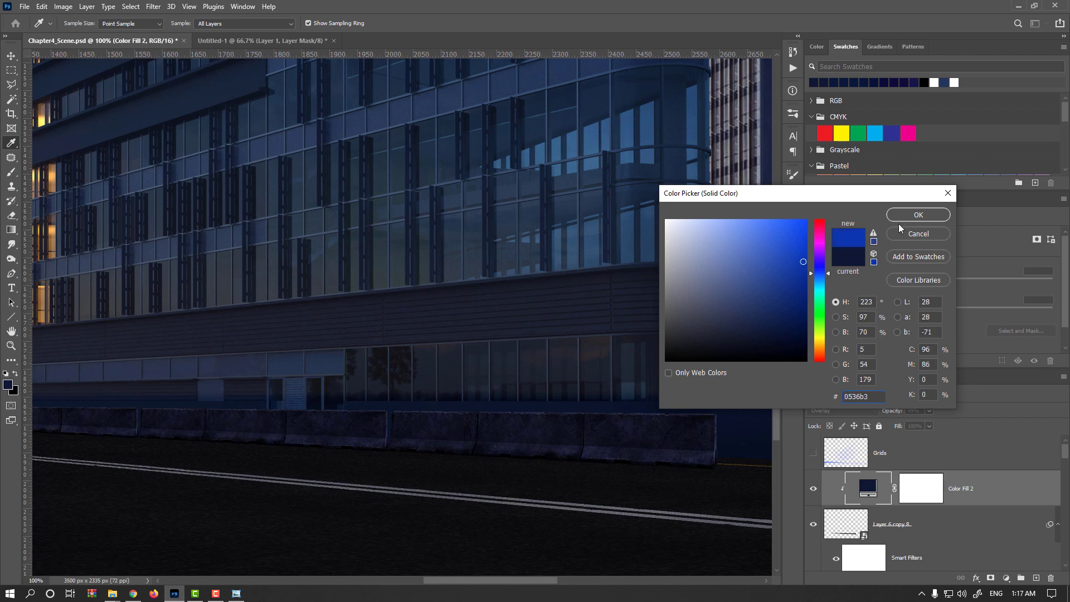
pyautogui.click(905, 214)
# Check the tinted barriers against the whole scene and save the document
pyautogui.scroll(-2, 633, 387)
pyautogui.scroll(-1, 603, 423)
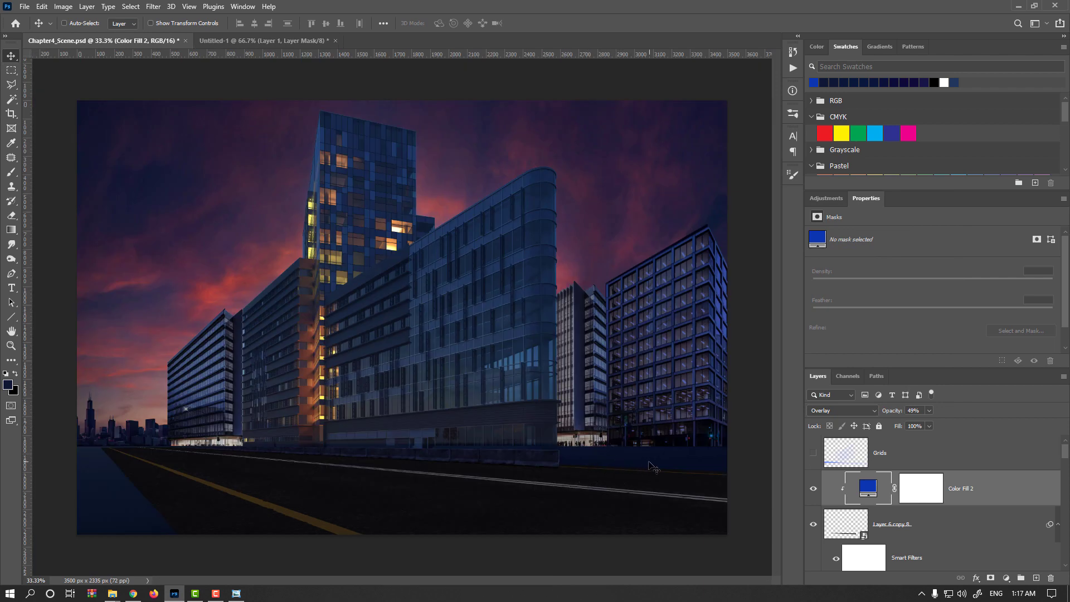
pyautogui.scroll(2, 654, 466)
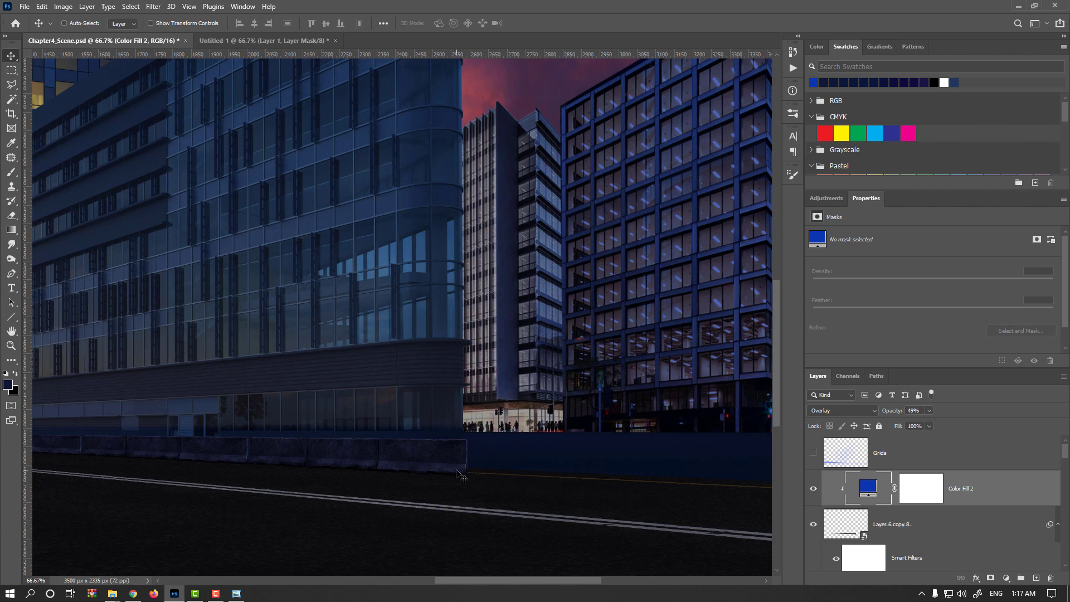
pyautogui.hotkey('ctrl', '-')
pyautogui.hotkey('ctrl', '-')
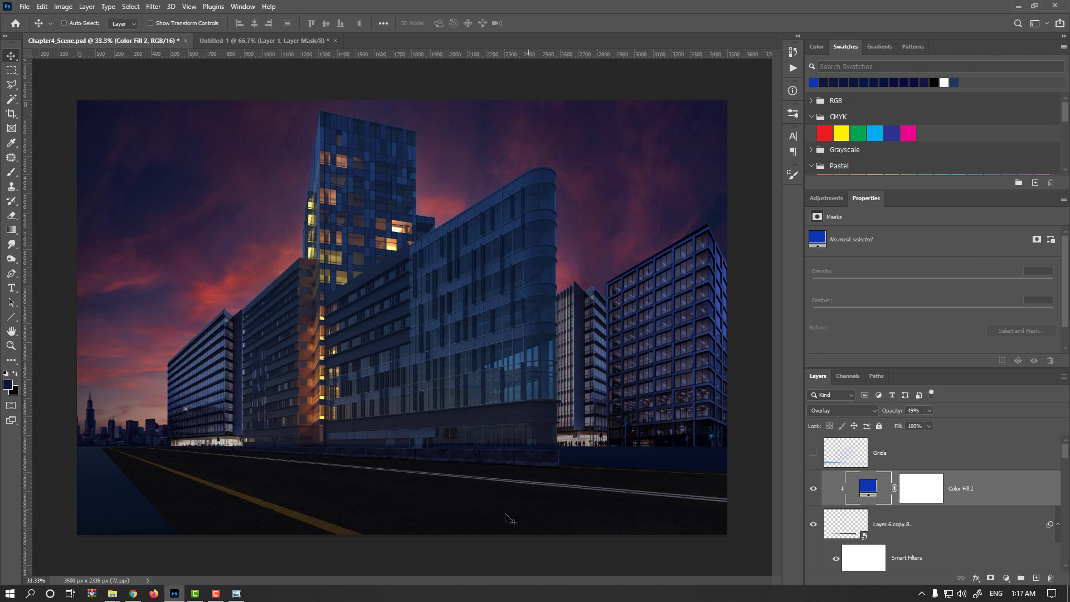
pyautogui.hotkey('ctrl', 's')
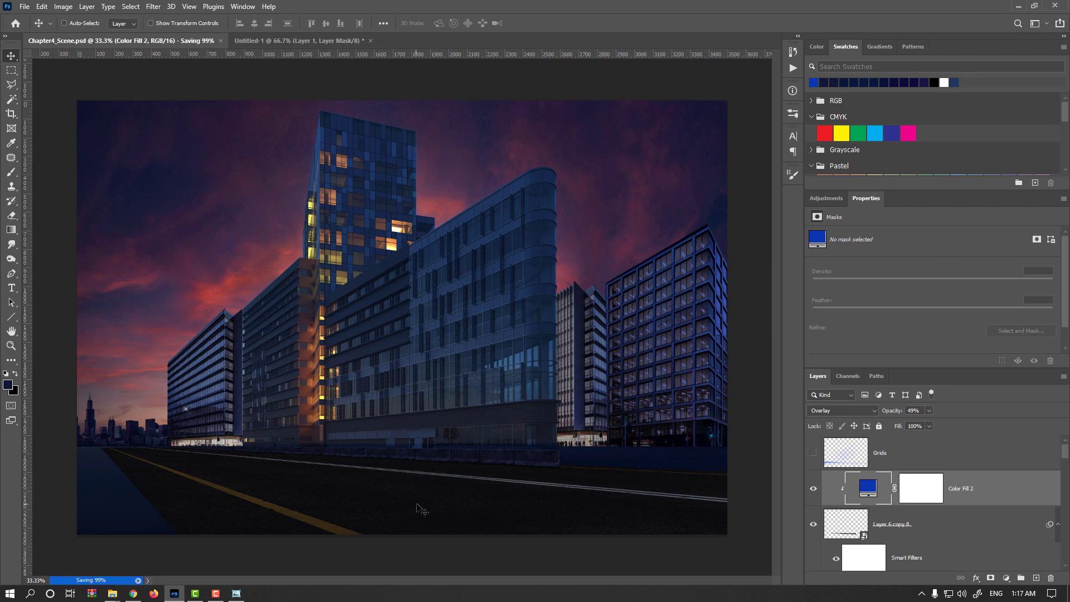